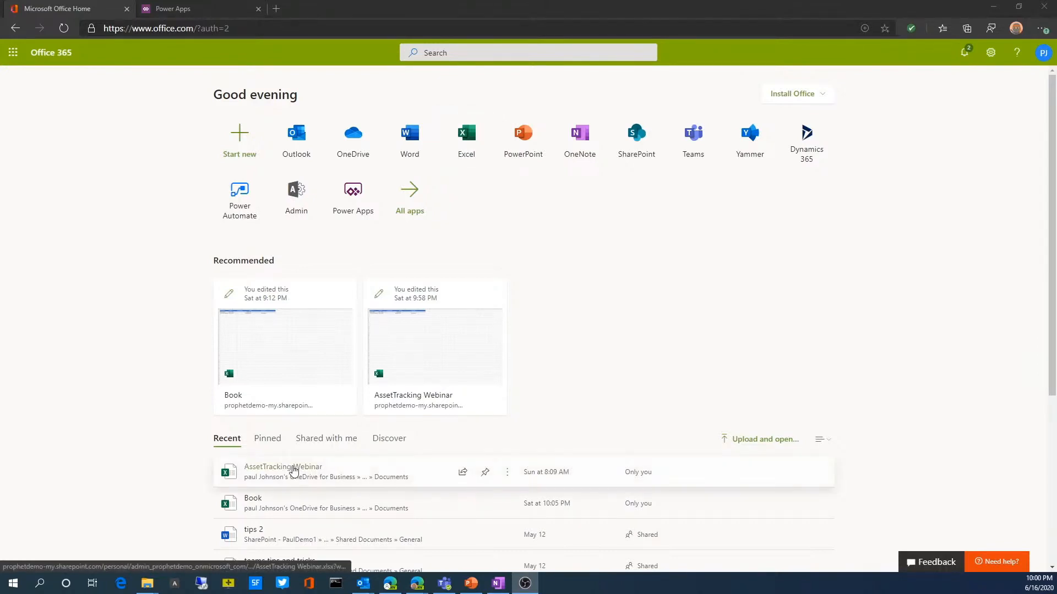
# Step: Open the AssetTracking Webinar workbook in Excel and view its Assets, Owner and Locations sheets
pyautogui.click(471, 142)
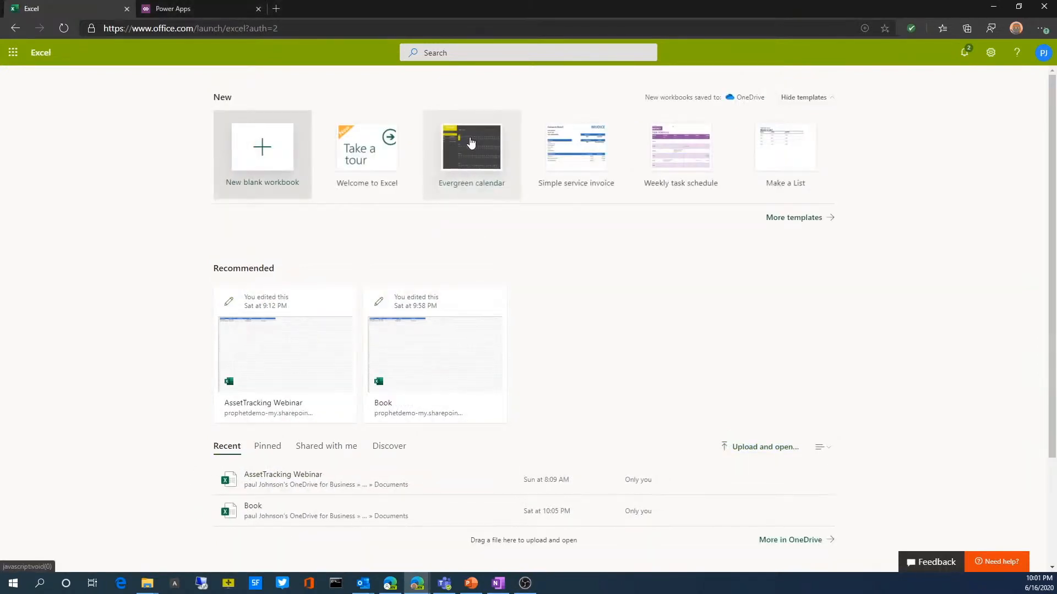
pyautogui.click(311, 352)
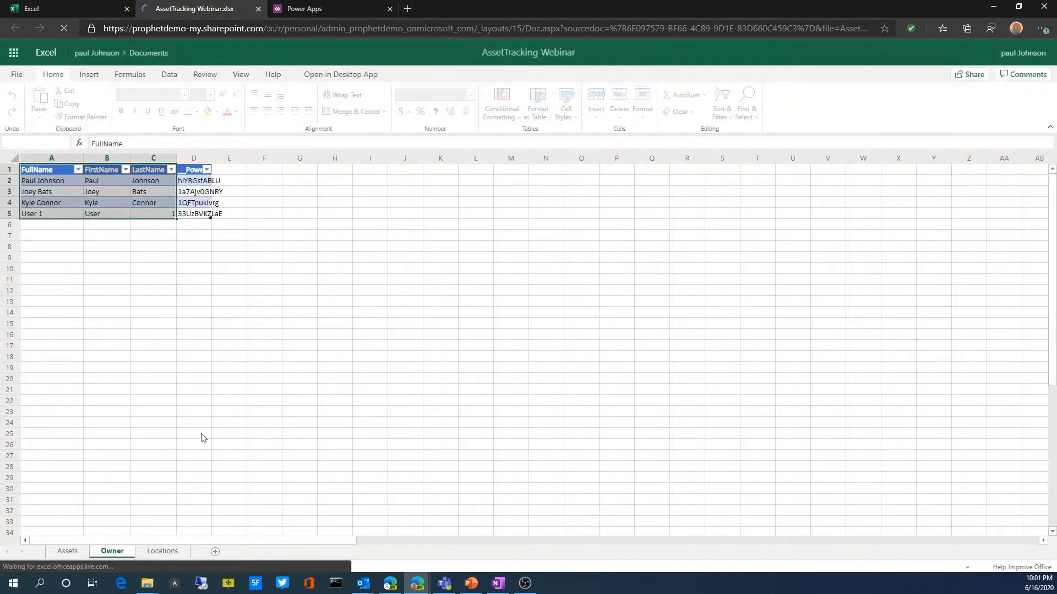
pyautogui.click(67, 552)
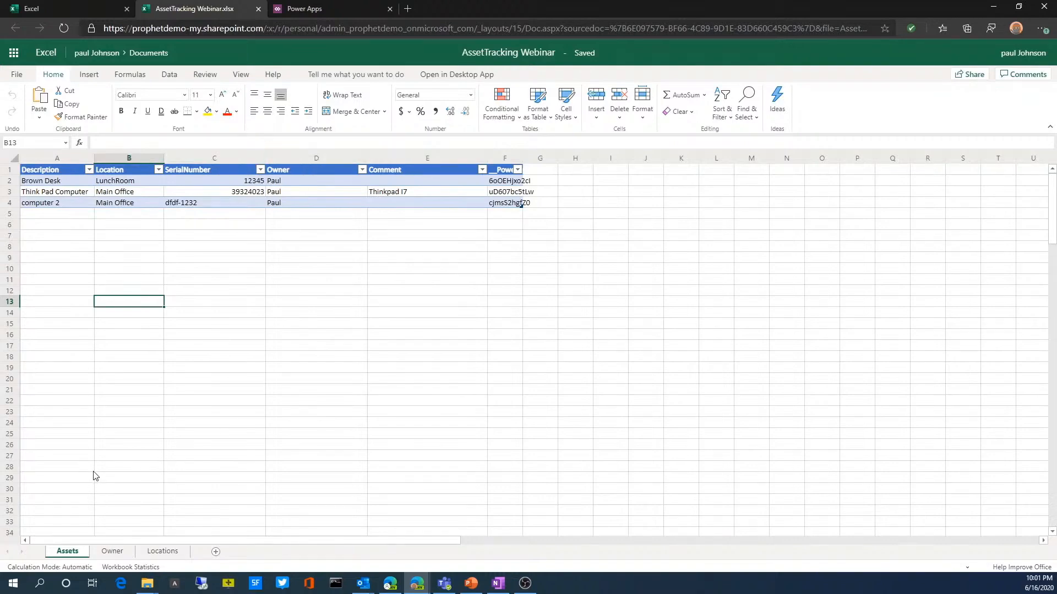
pyautogui.click(122, 553)
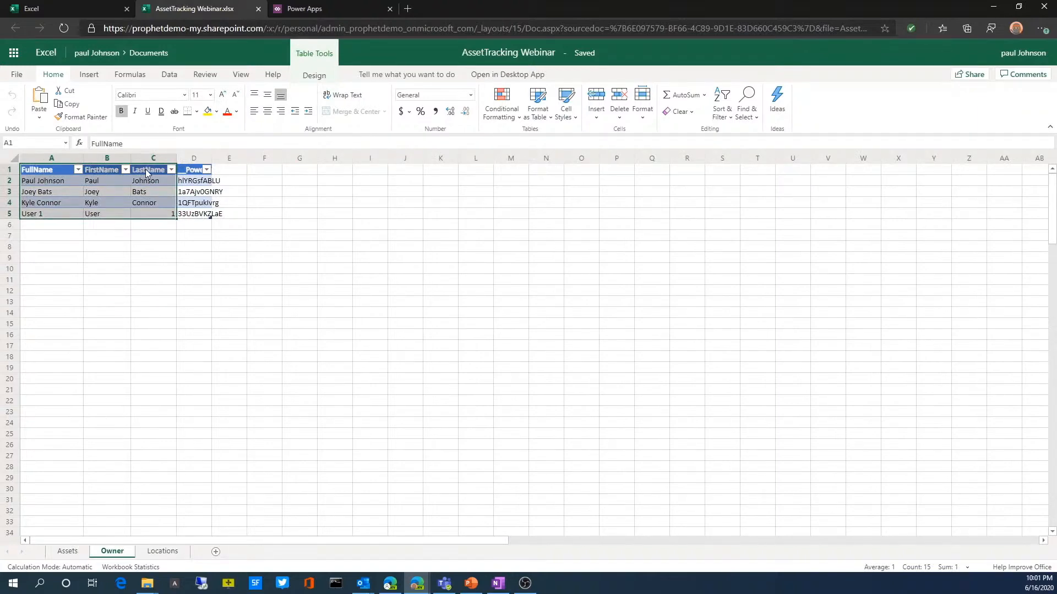
pyautogui.click(159, 552)
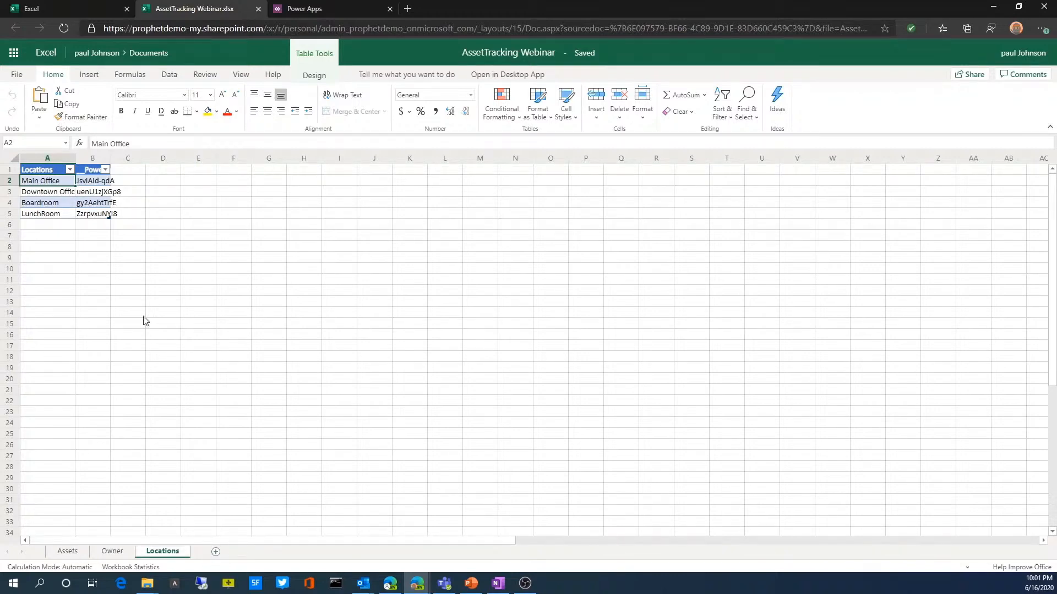
# Step: Add a new sheet and fill column A with the heading Locations and the entries Site a, Site B and Site C
pyautogui.click(216, 552)
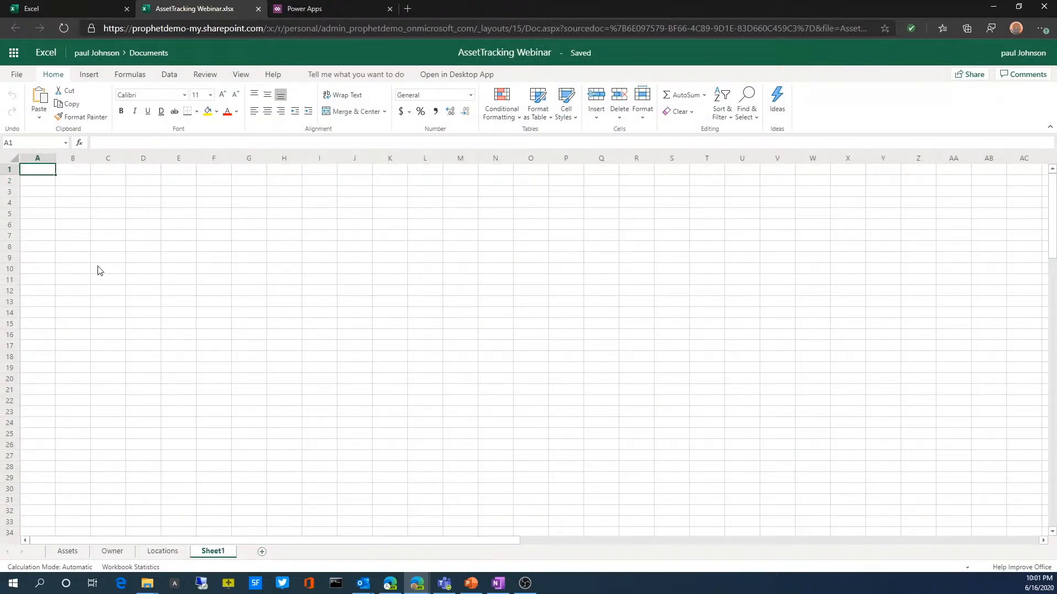
pyautogui.write('Locations')
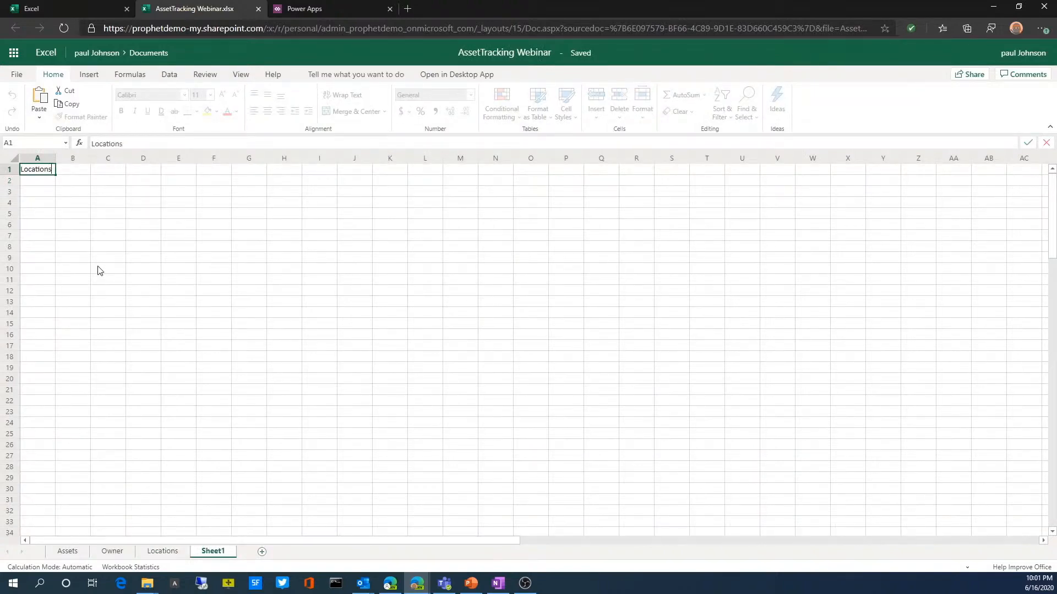
pyautogui.press('Return')
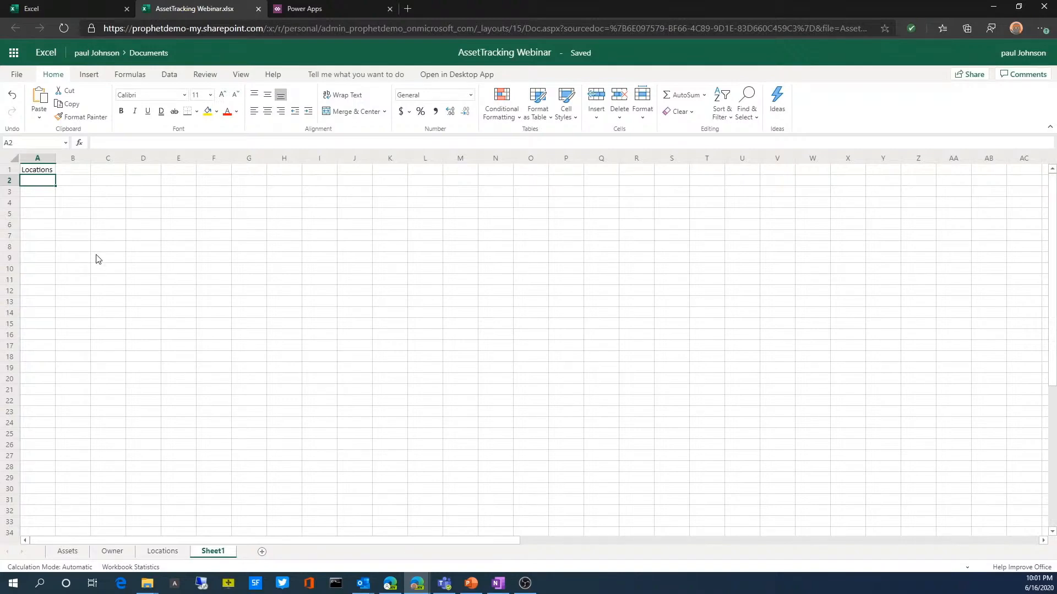
pyautogui.write('Site a')
pyautogui.press('Return')
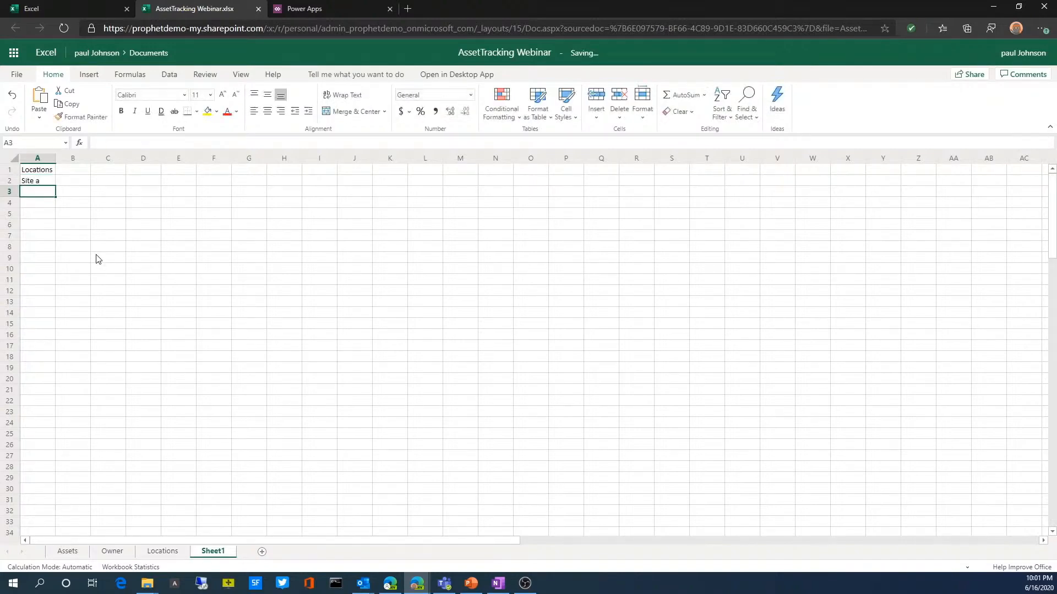
pyautogui.write('Site B')
pyautogui.press('Return')
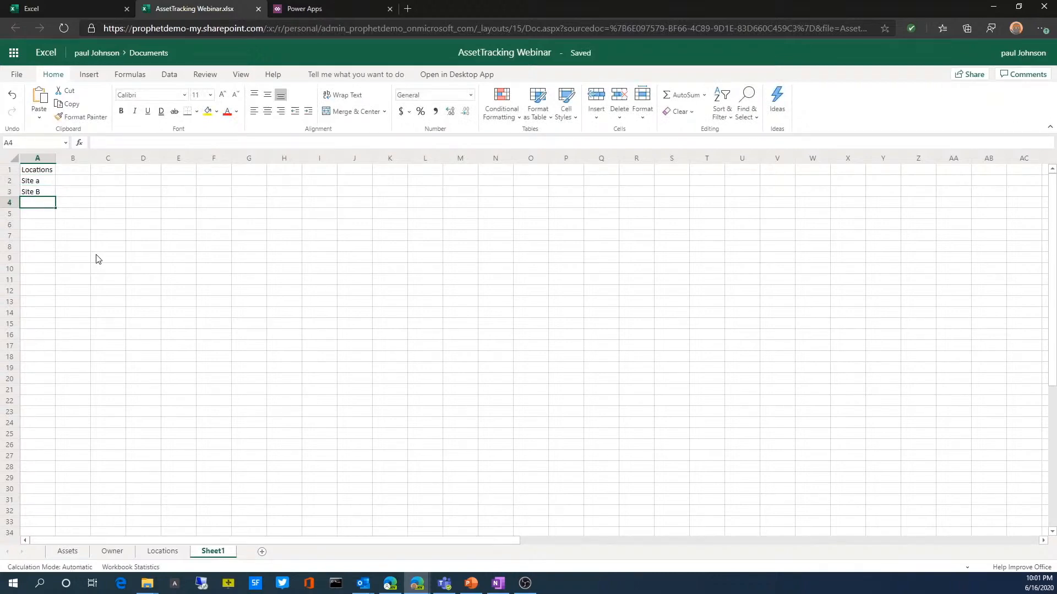
pyautogui.write('Sit')
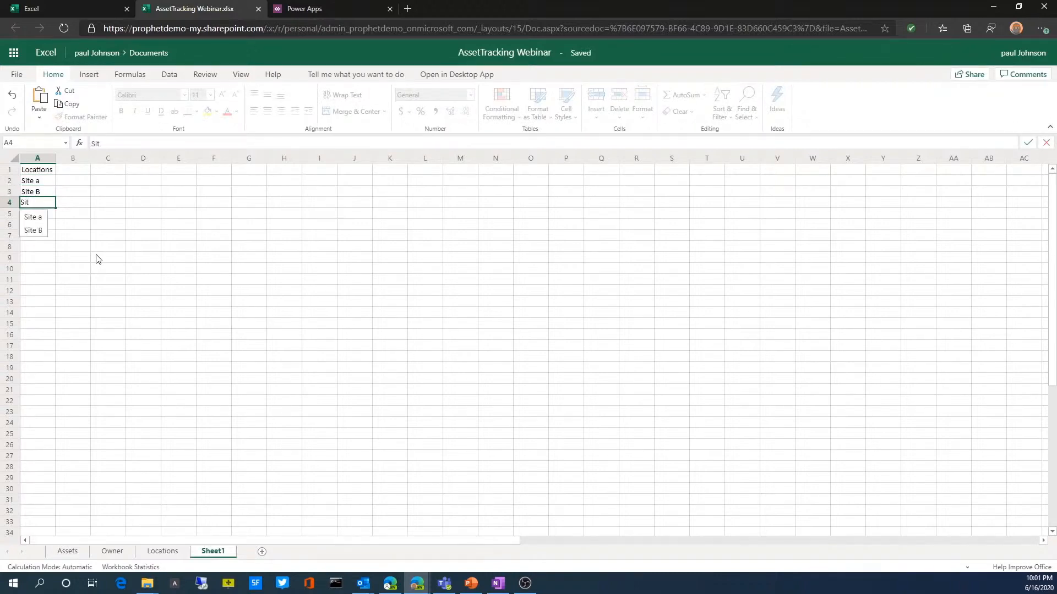
pyautogui.write('e C')
pyautogui.press('Tab')
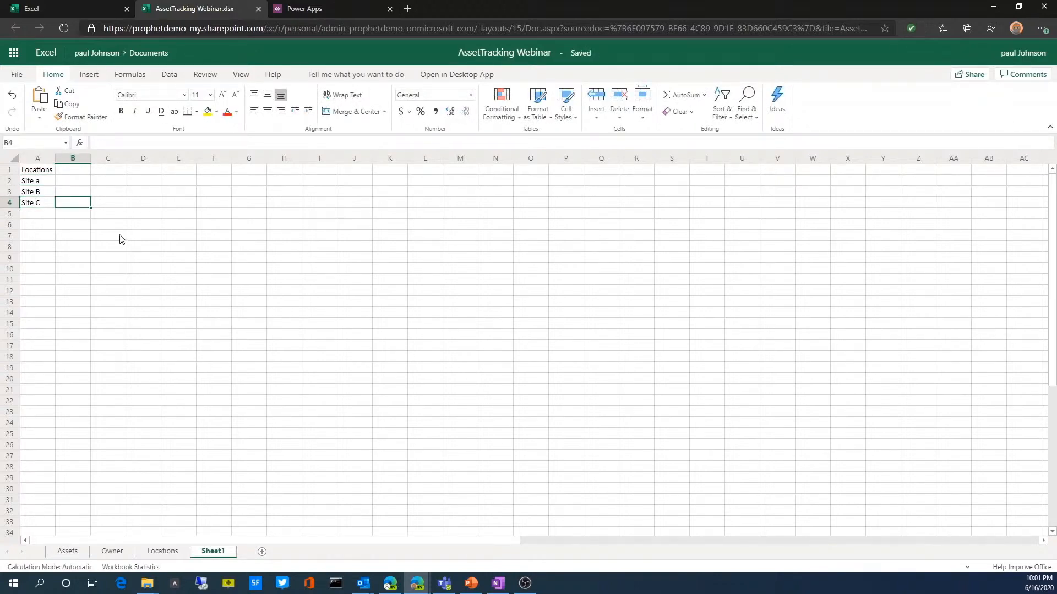
# Step: Convert the range A1:A4 on the new sheet into a table with headers
pyautogui.click(43, 174)
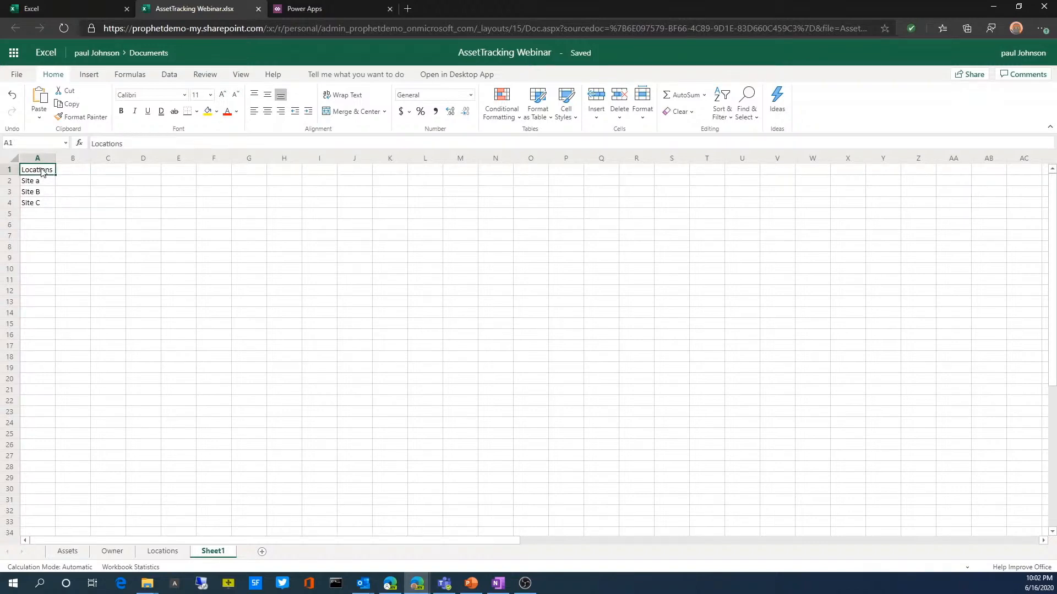
pyautogui.moveTo(43, 174); pyautogui.dragTo(42, 205)
pyautogui.click(95, 78)
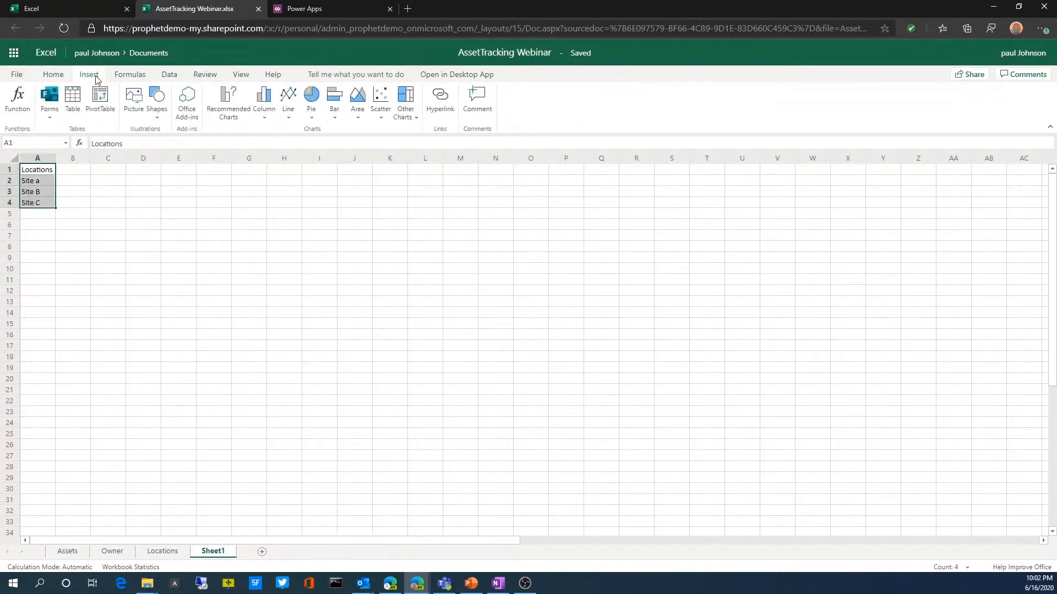
pyautogui.click(76, 110)
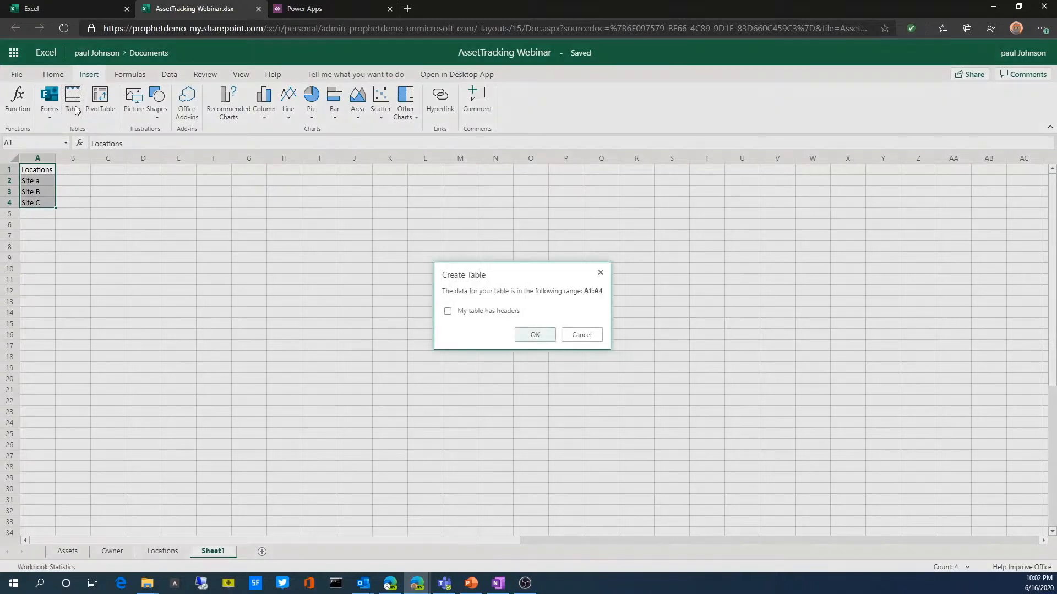
pyautogui.click(461, 311)
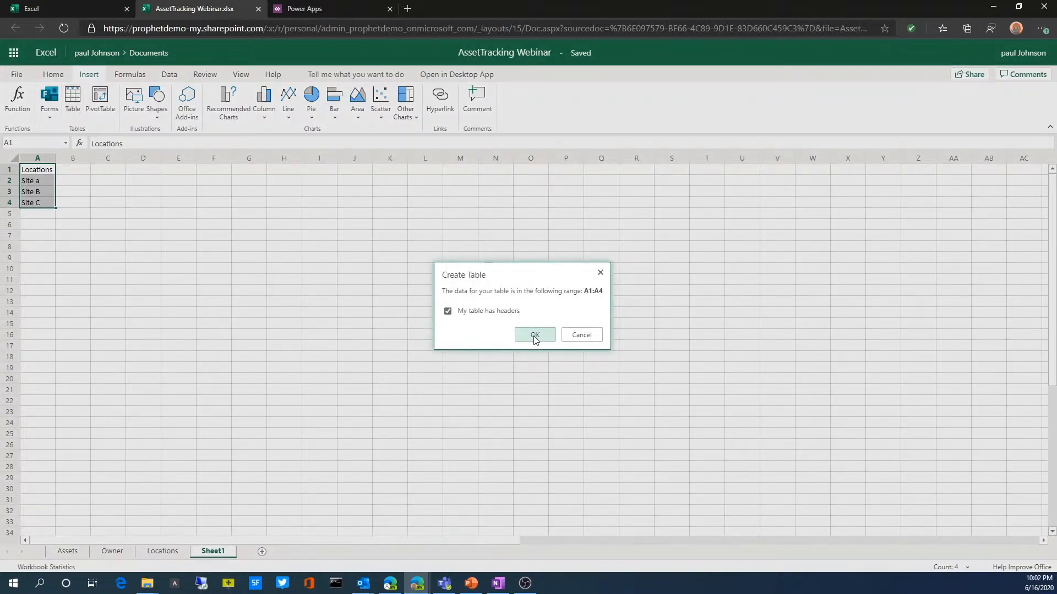
pyautogui.click(533, 335)
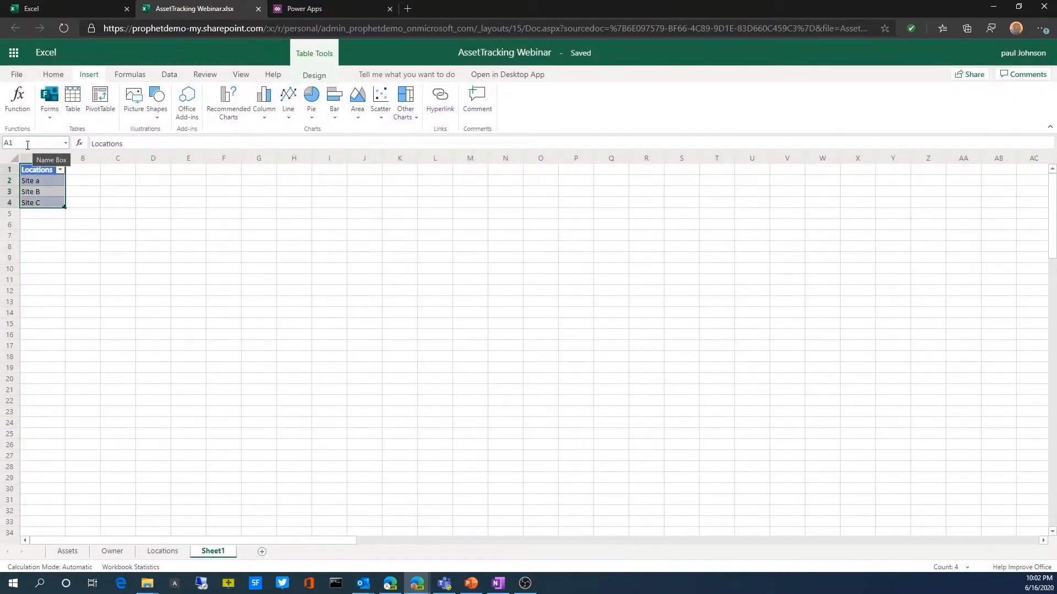
# Step: Rename the new sheet as test
pyautogui.rightClick(217, 551)
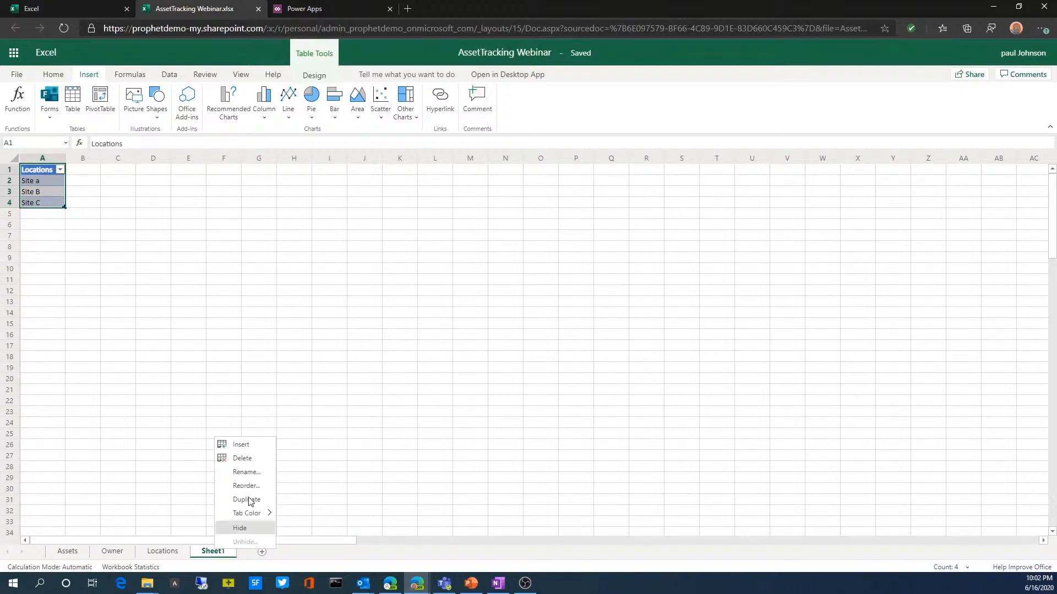
pyautogui.click(246, 472)
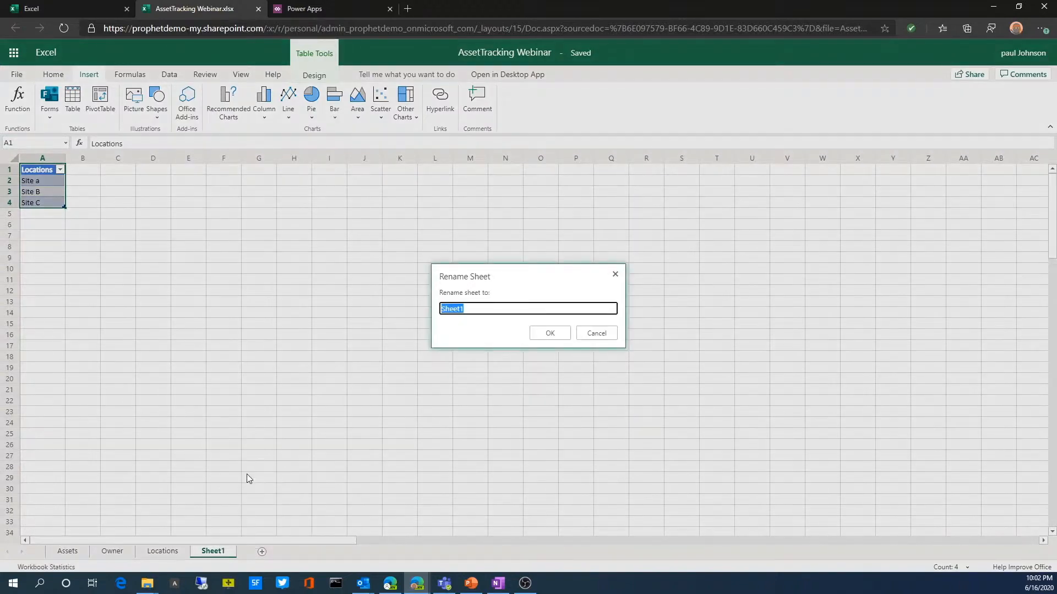
pyautogui.write('test')
pyautogui.press('Return')
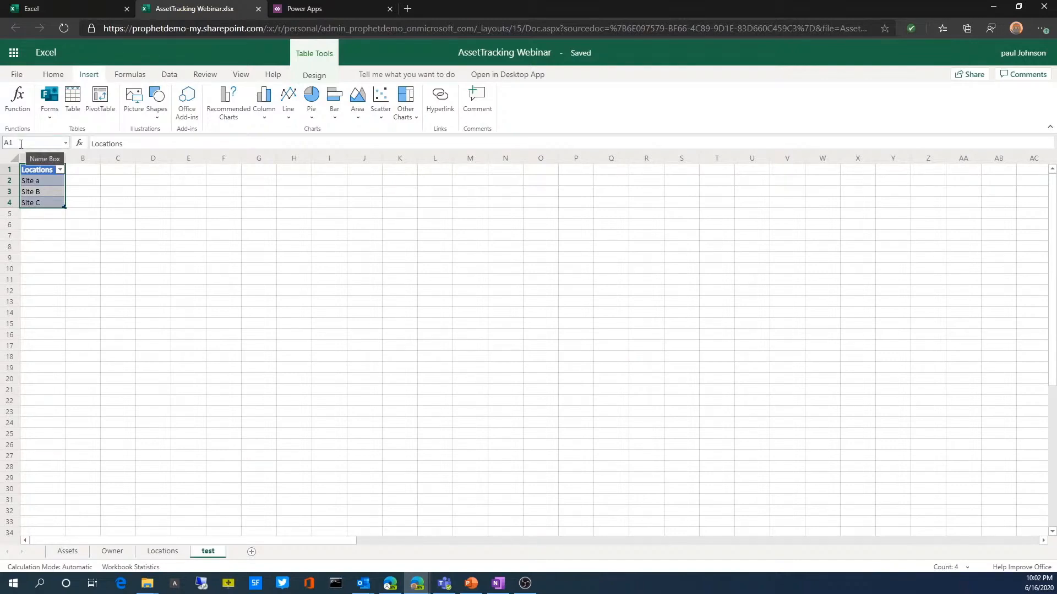
# Step: Select the data of the table on the test sheet and try to rename the table as test1
pyautogui.click(66, 143)
pyautogui.click(35, 156)
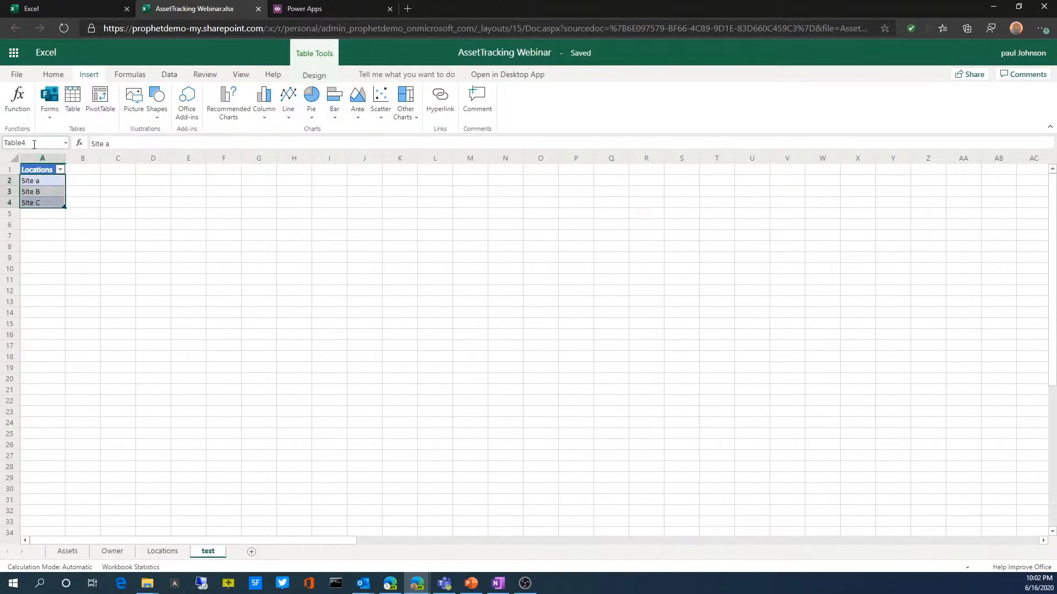
pyautogui.click(25, 143)
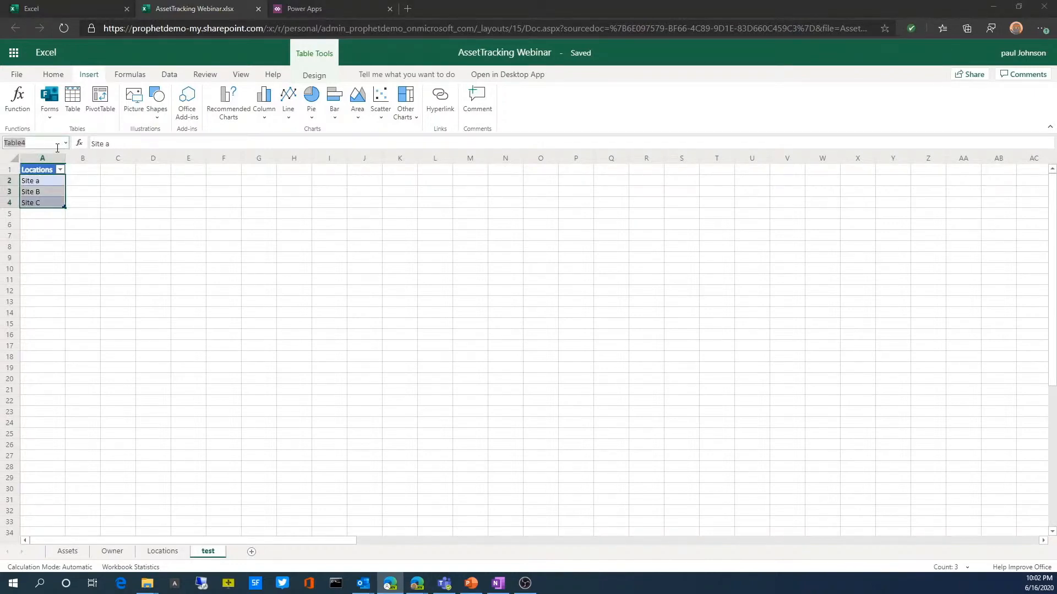
pyautogui.hotkey('alt', 'Tab')
pyautogui.click(24, 143)
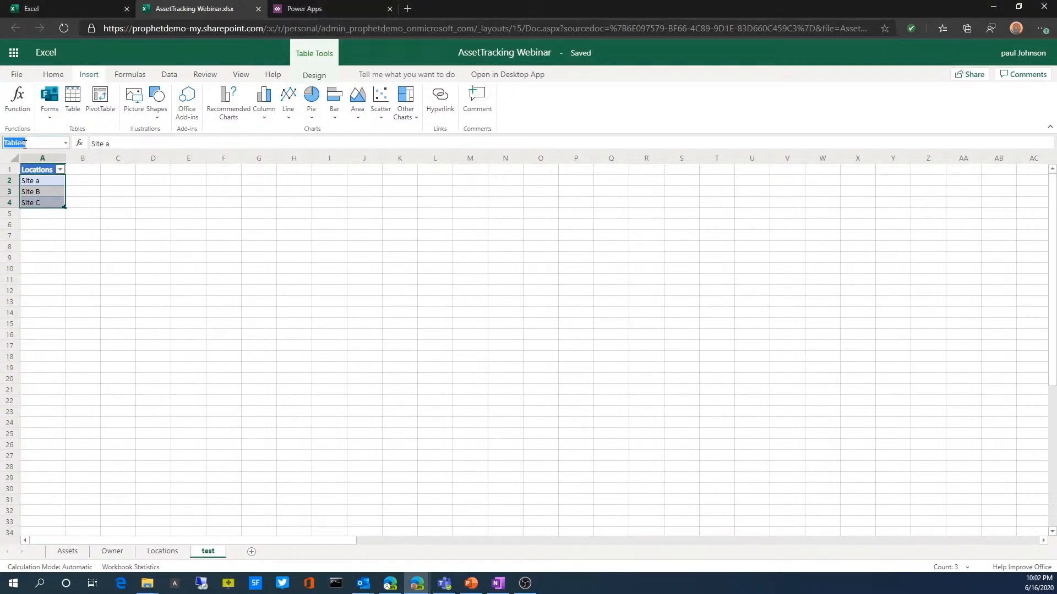
pyautogui.click(29, 143)
pyautogui.moveTo(29, 143); pyautogui.dragTo(3, 143)
pyautogui.write('test1')
pyautogui.press('Return')
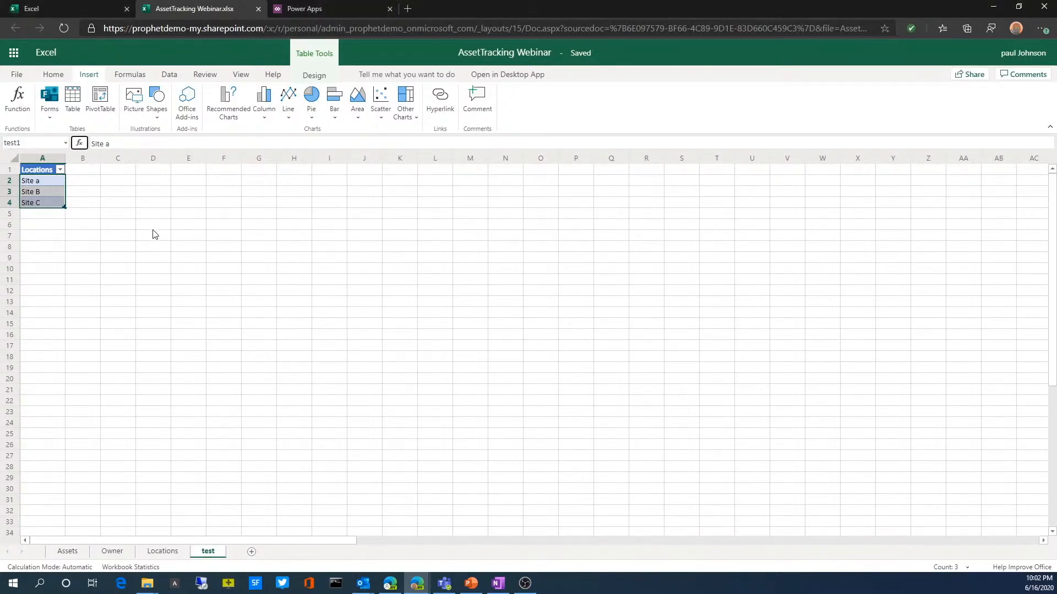
# Step: Check the workbook's list of defined names for the name of the test sheet's table
pyautogui.click(31, 144)
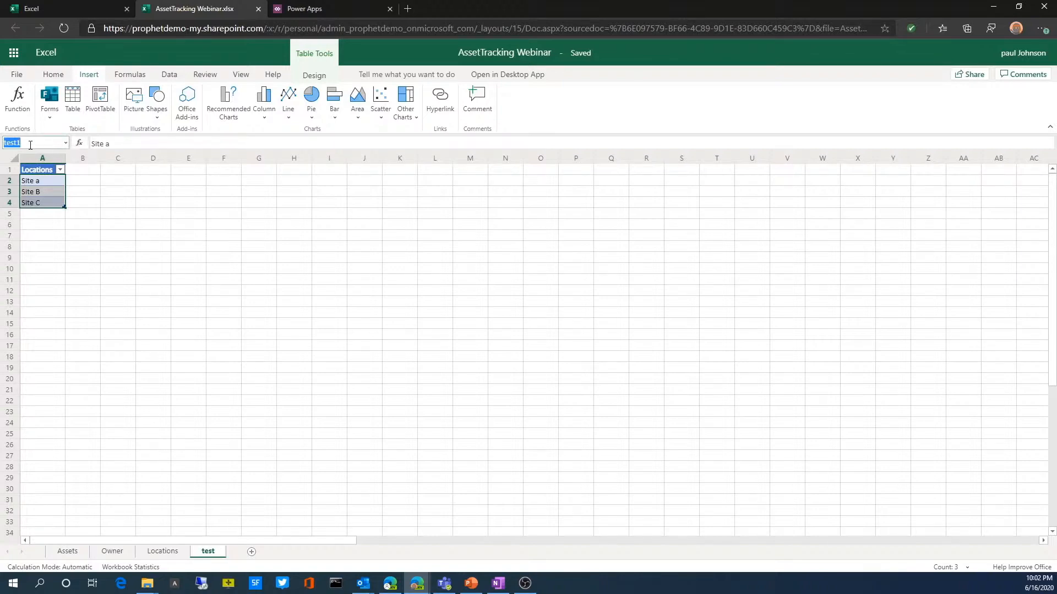
pyautogui.click(146, 194)
pyautogui.click(112, 225)
pyautogui.click(66, 145)
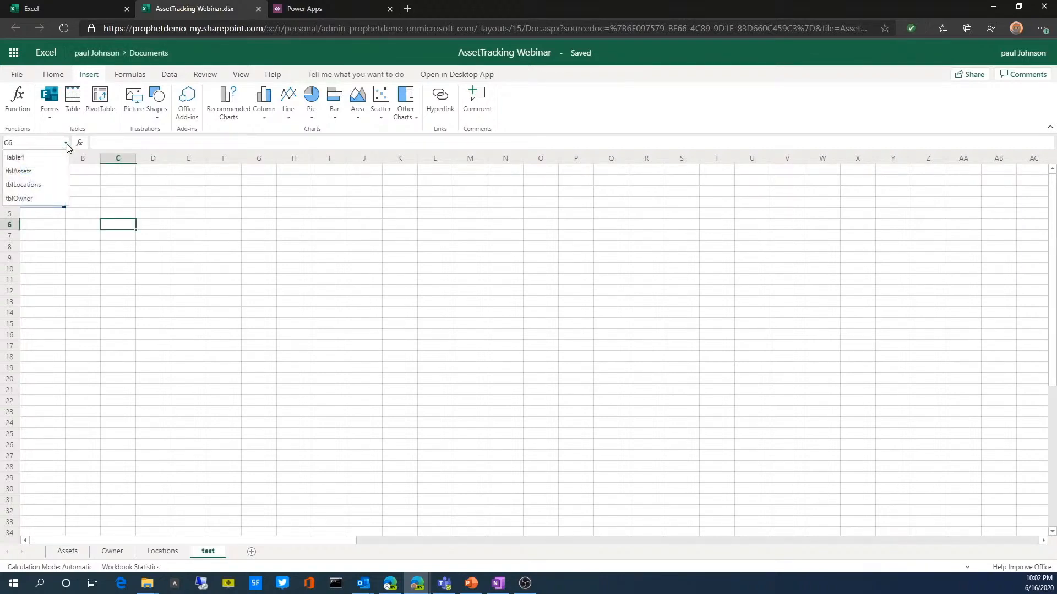
pyautogui.click(38, 158)
pyautogui.click(113, 204)
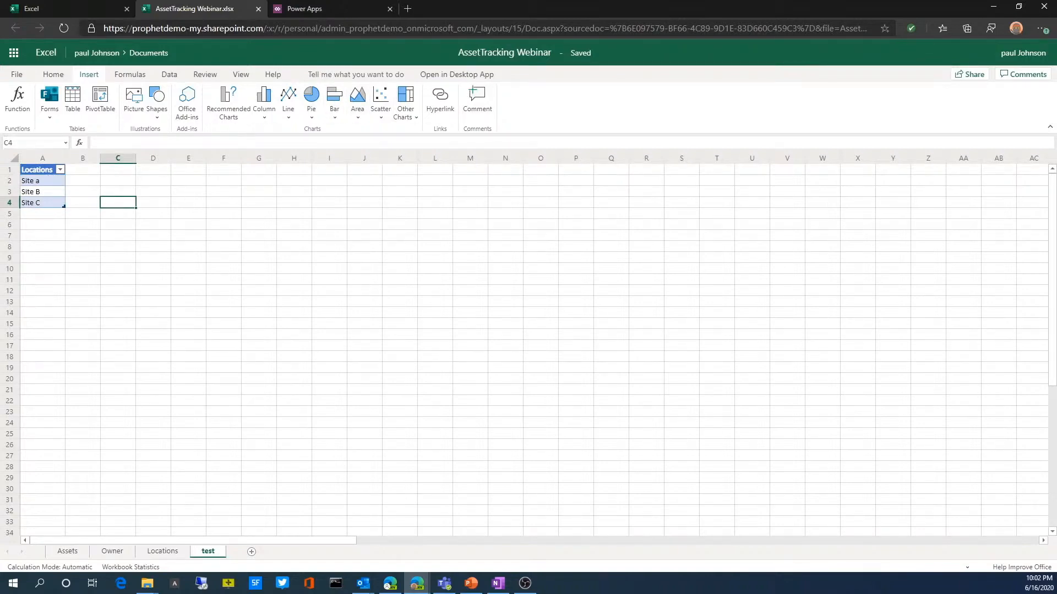
pyautogui.click(78, 259)
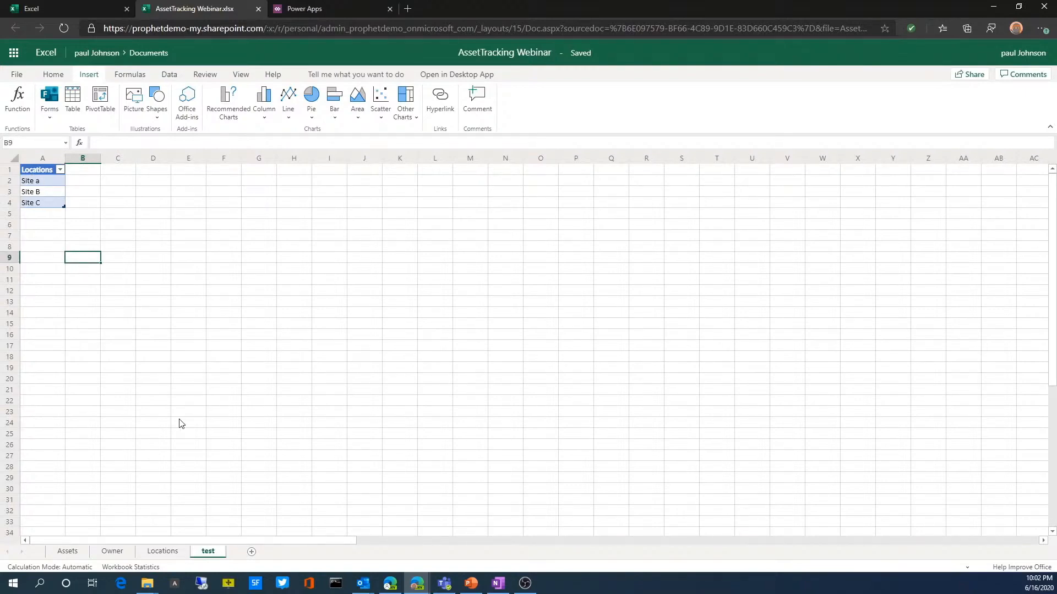
# Step: Review the Assets, Owner and Locations sheets and the workbook's list of table names
pyautogui.click(67, 552)
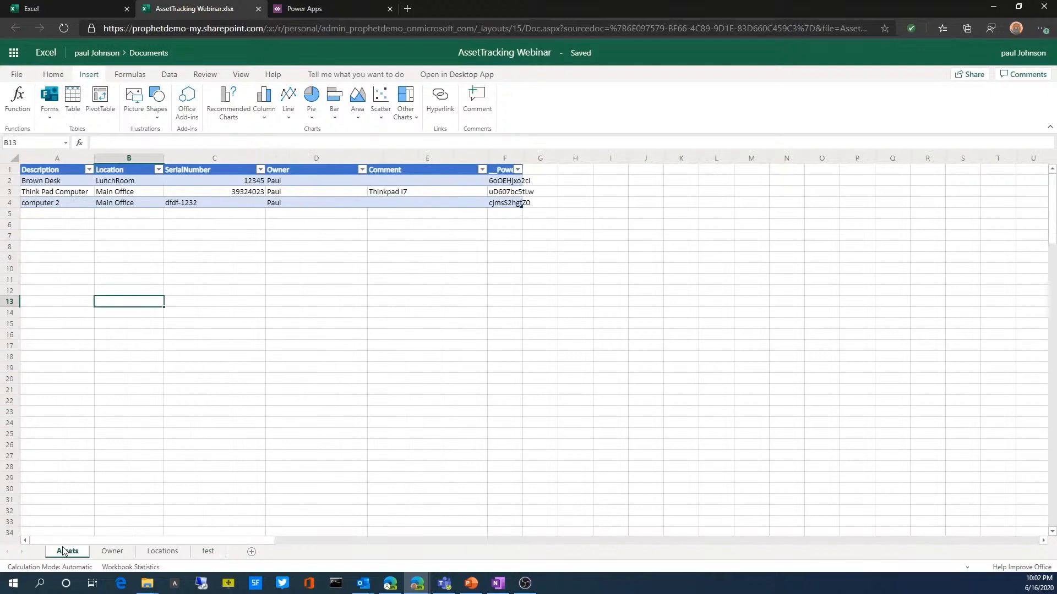
pyautogui.click(105, 552)
pyautogui.click(157, 551)
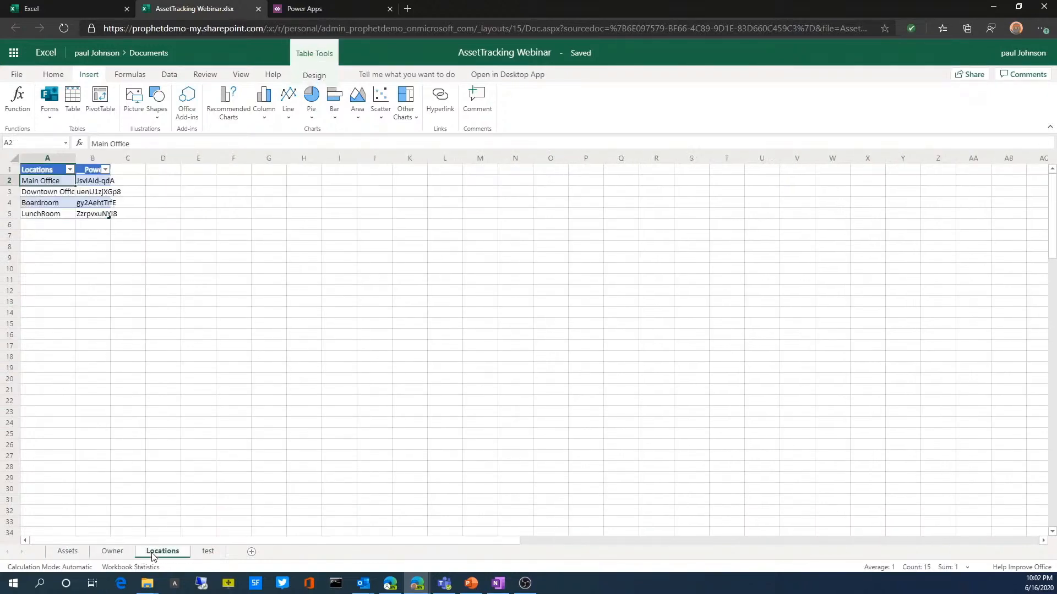
pyautogui.click(113, 551)
pyautogui.click(67, 552)
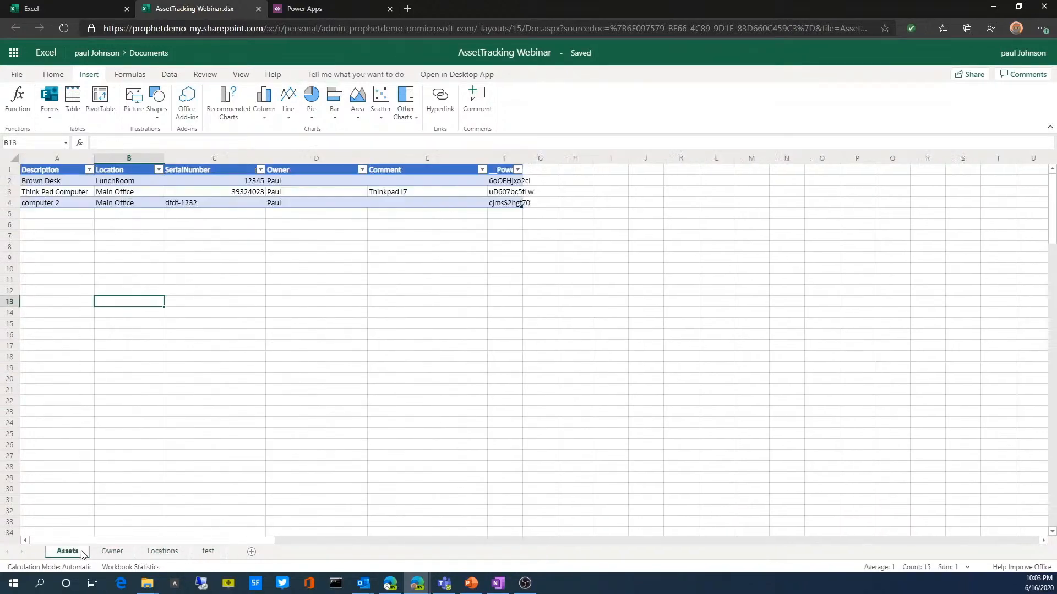
pyautogui.click(64, 143)
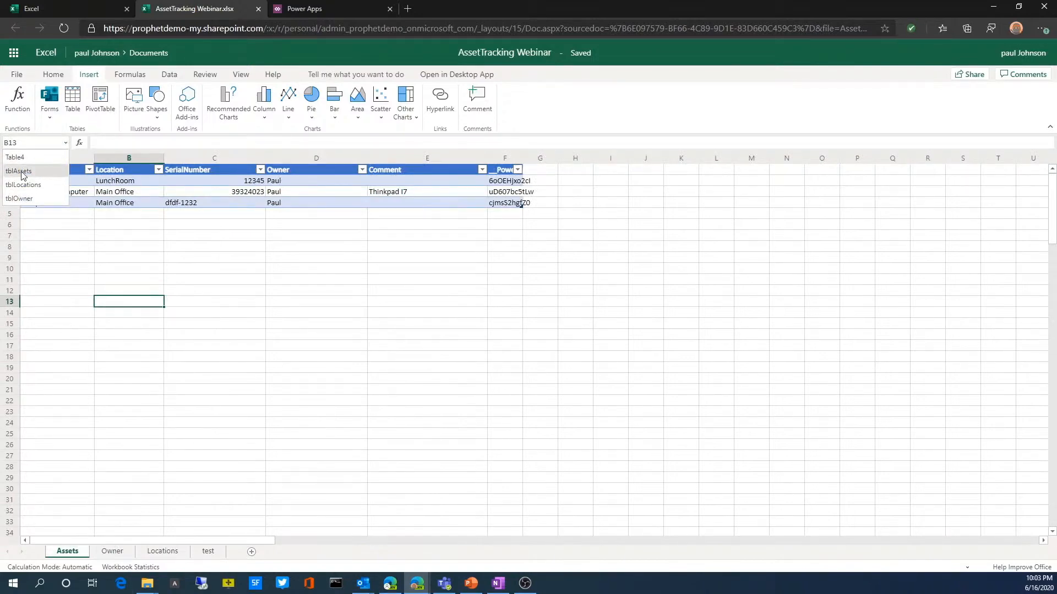
pyautogui.click(432, 315)
pyautogui.click(240, 398)
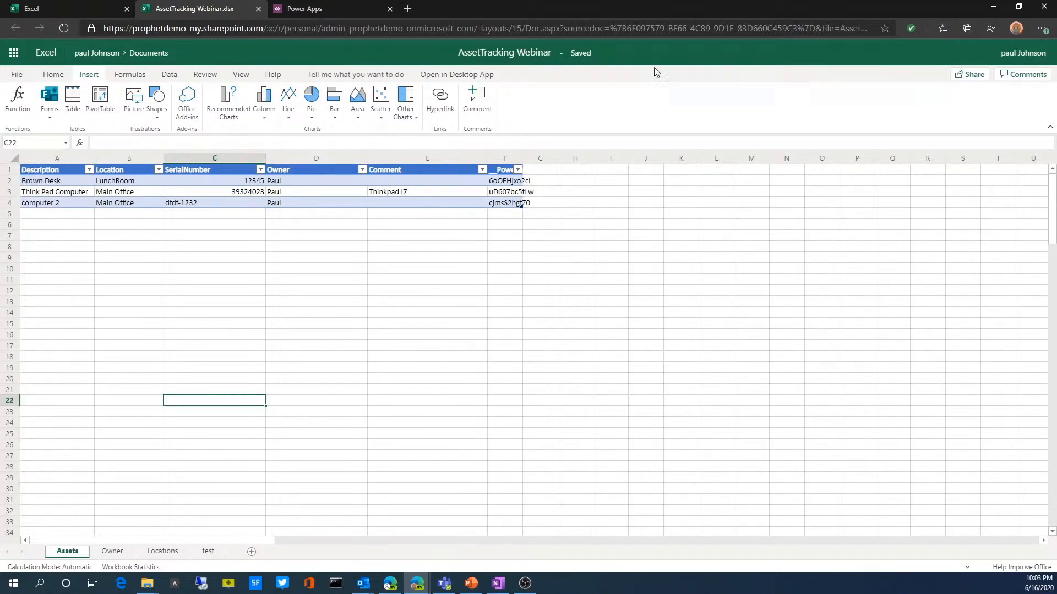
# Step: Close the AssetTracking Webinar workbook and return to the Office 365 home page
pyautogui.click(259, 9)
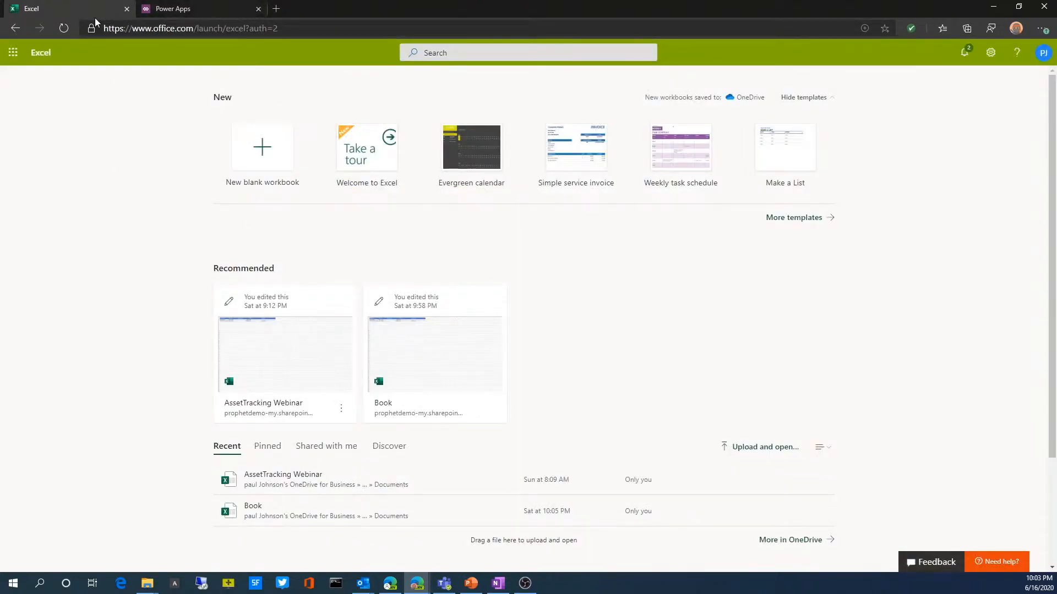
pyautogui.click(16, 28)
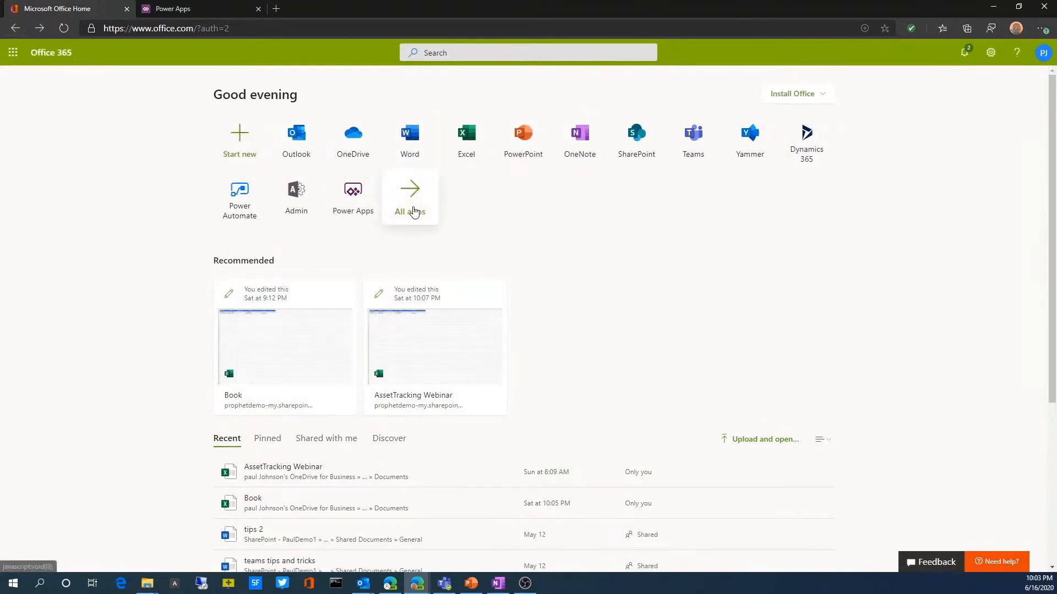
# Step: Close the old Power Apps page, reopen Power Apps from the Office 365 home page and look over its start page
pyautogui.click(258, 8)
pyautogui.click(353, 191)
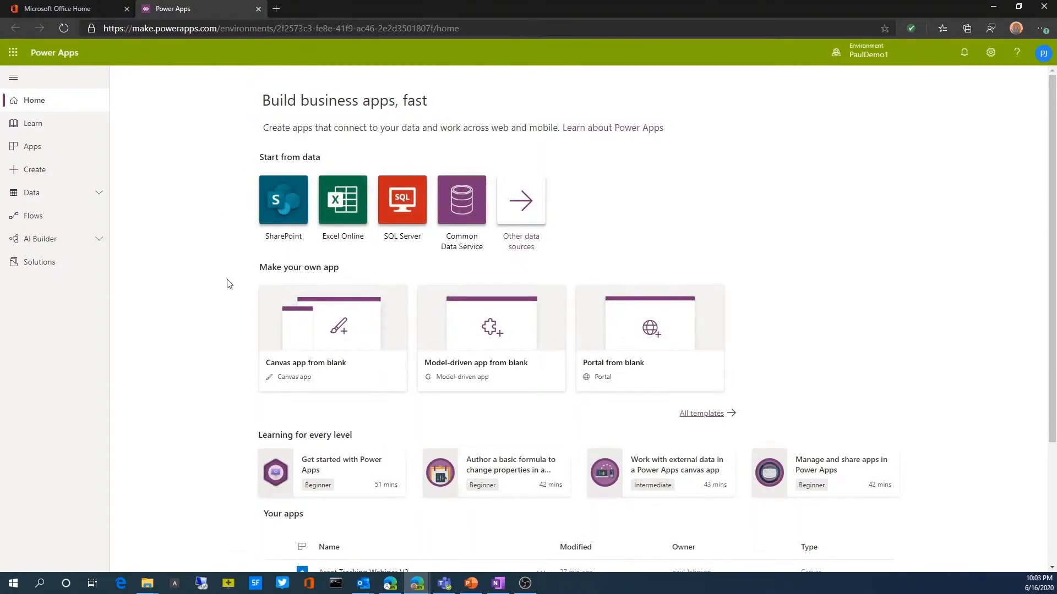
pyautogui.scroll(-2, 229, 284)
pyautogui.scroll(-2, 356, 432)
pyautogui.scroll(2, 256, 390)
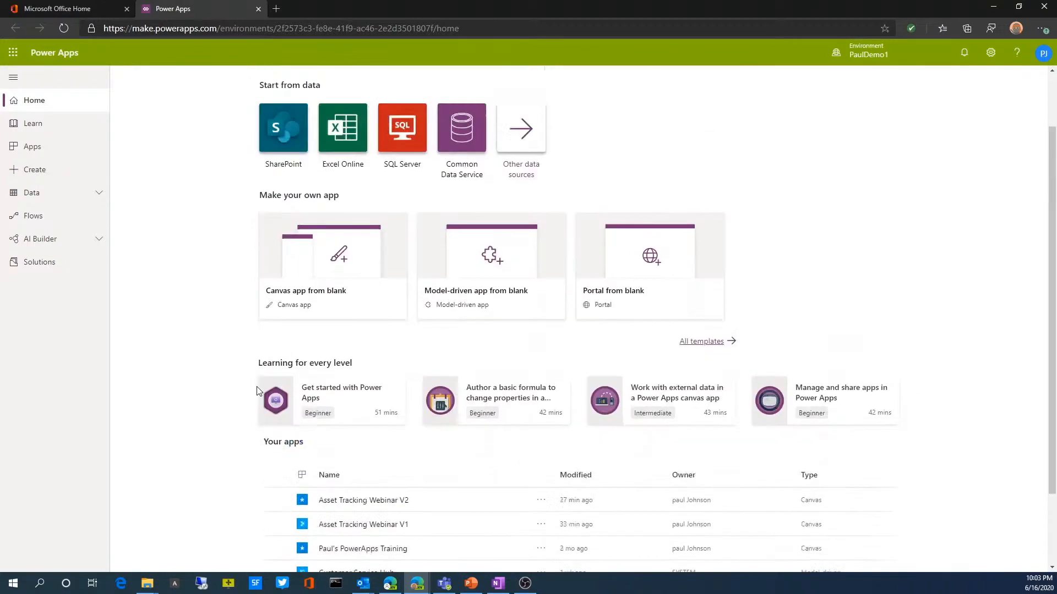
pyautogui.scroll(2, 256, 390)
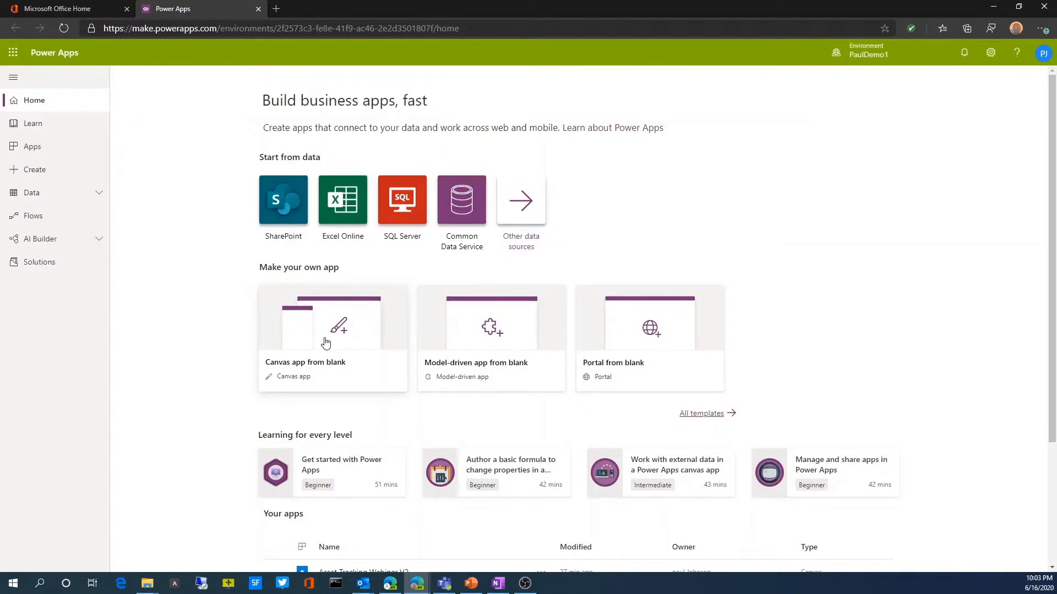
# Step: Create an app from Excel Online data using the tblAssets table of AssetTracking Webinar.xlsx
pyautogui.click(341, 212)
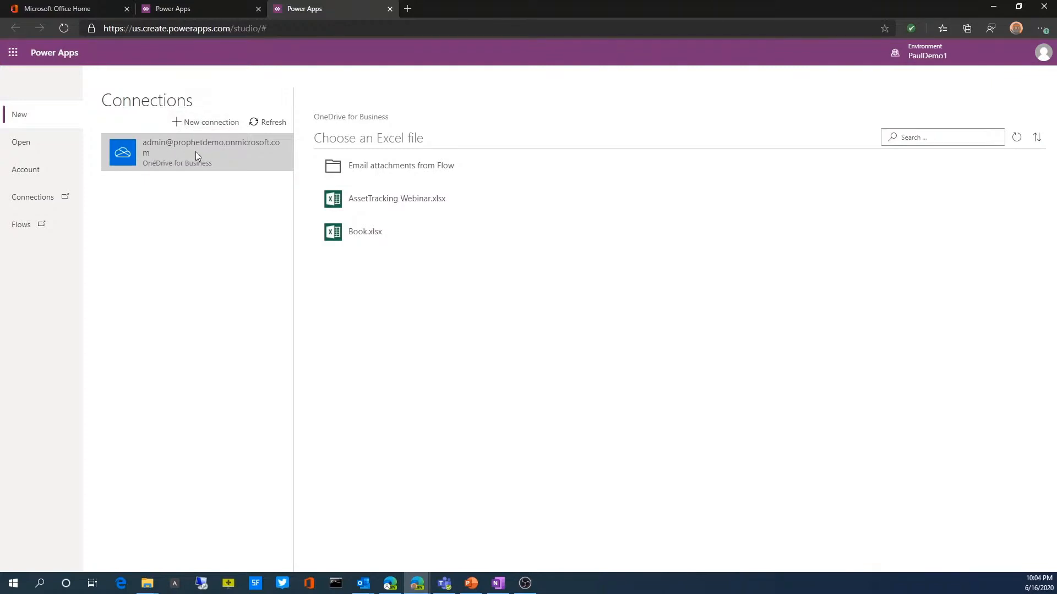
pyautogui.click(380, 207)
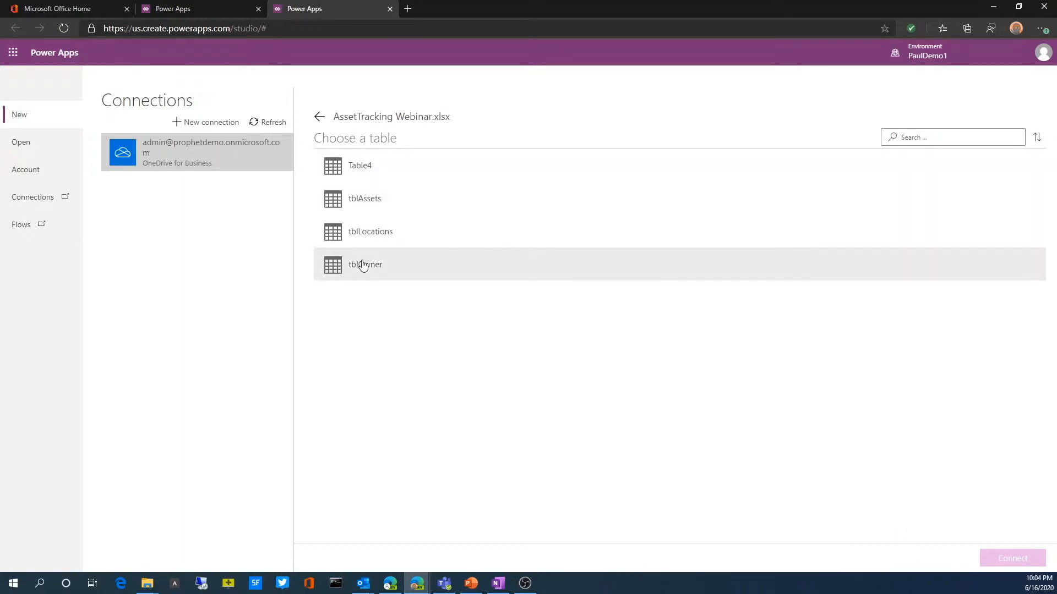
pyautogui.click(358, 204)
pyautogui.click(1004, 559)
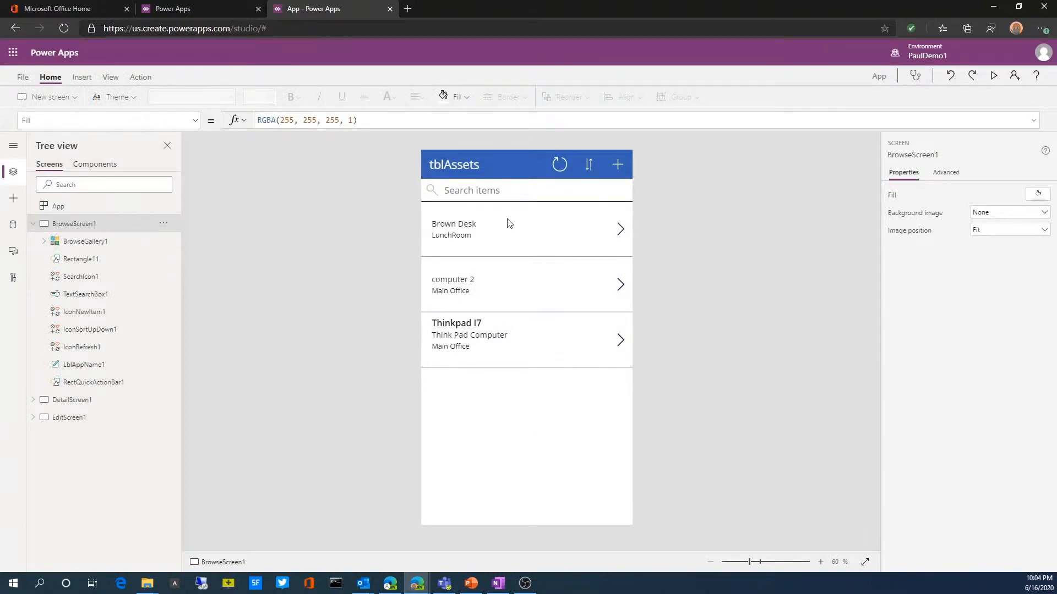
# Step: Review the generated app's DetailScreen1 and EditScreen1
pyautogui.click(71, 401)
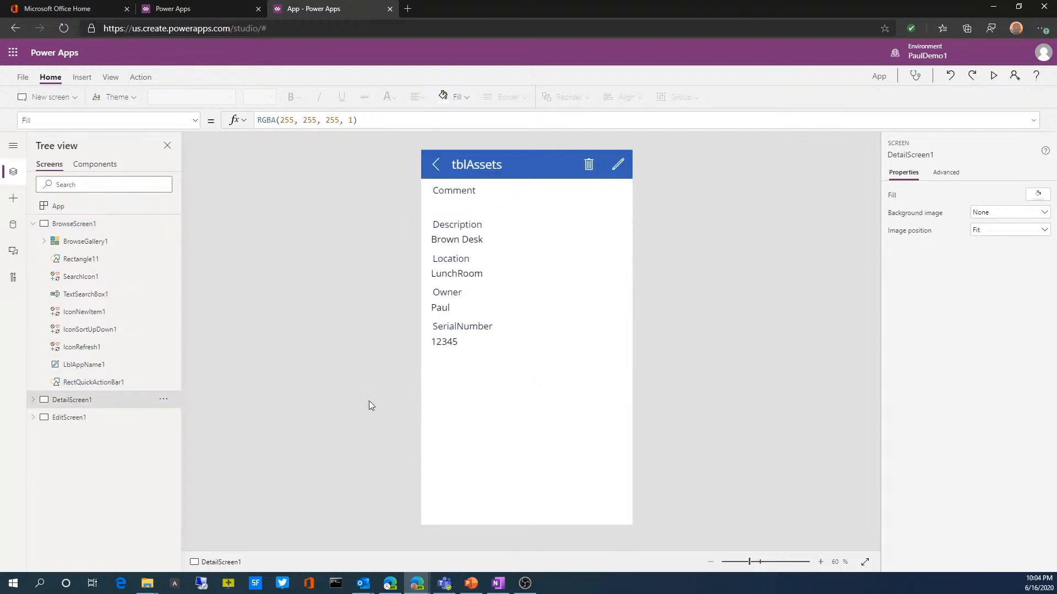
pyautogui.click(64, 419)
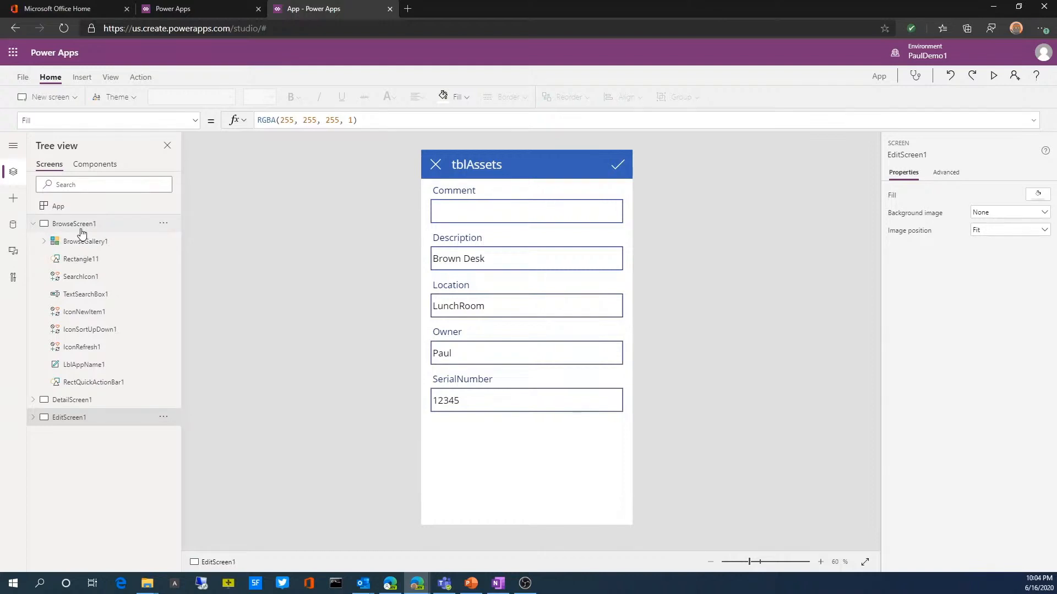
pyautogui.hotkey('alt', 'Tab')
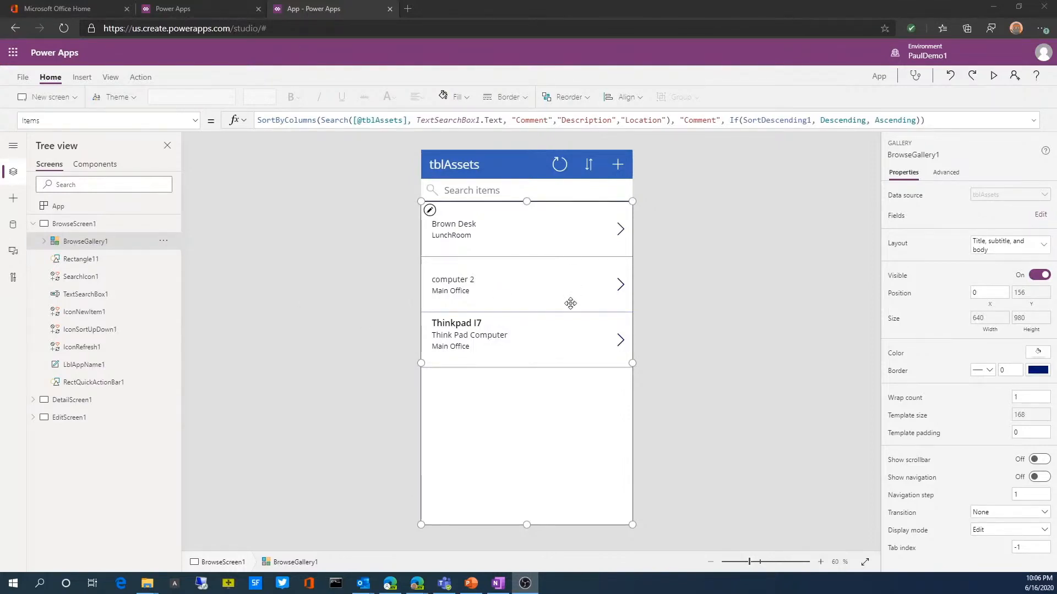
# Step: Preview the app, replace the owner's name in the Thinkpad I7 record and submit the change
pyautogui.click(996, 77)
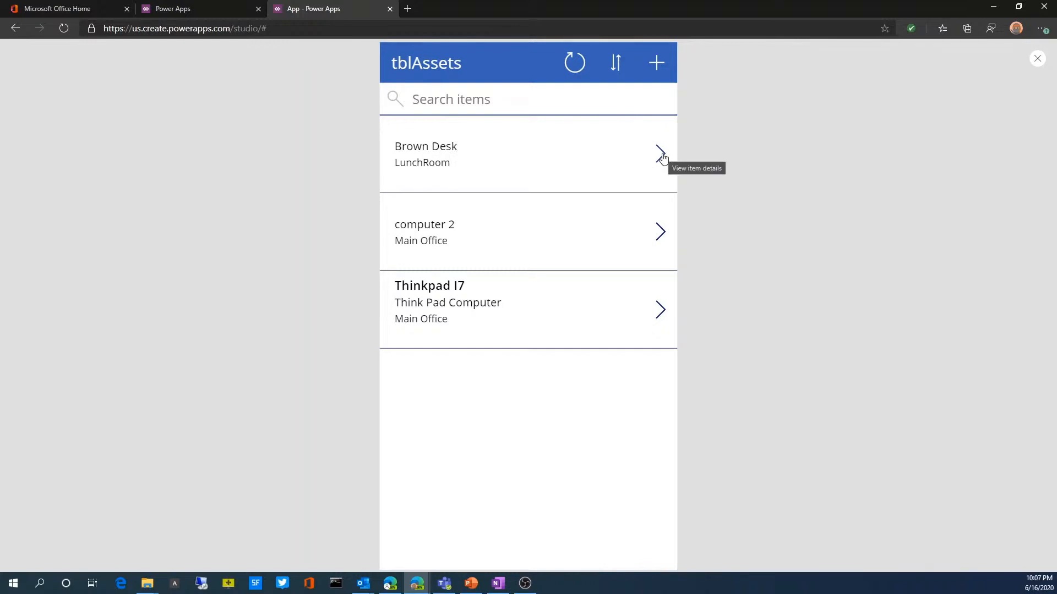
pyautogui.click(661, 311)
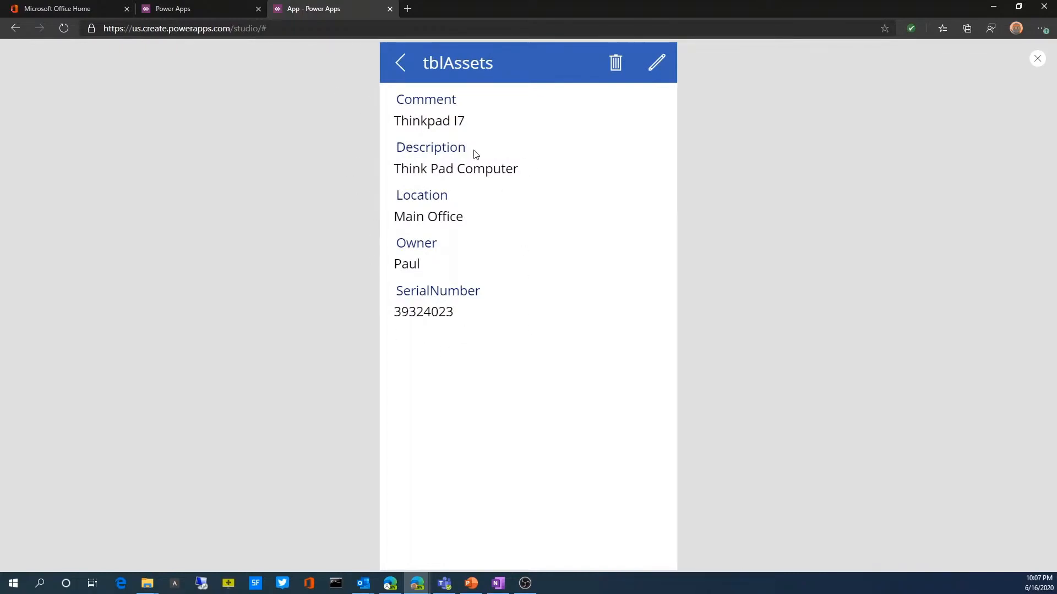
pyautogui.click(656, 62)
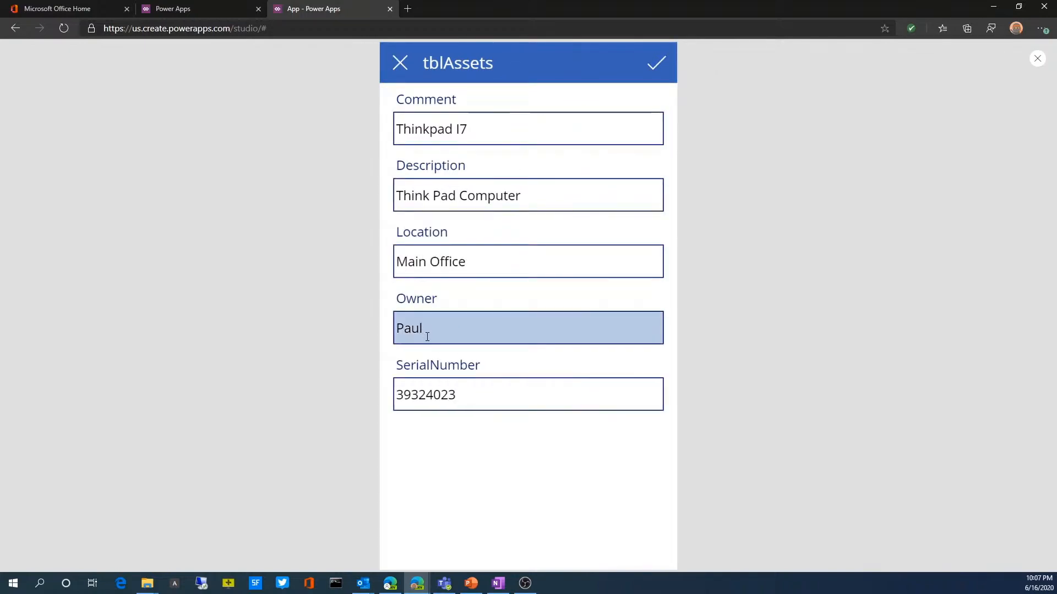
pyautogui.click(430, 329)
pyautogui.hotkey('ctrl', 'a')
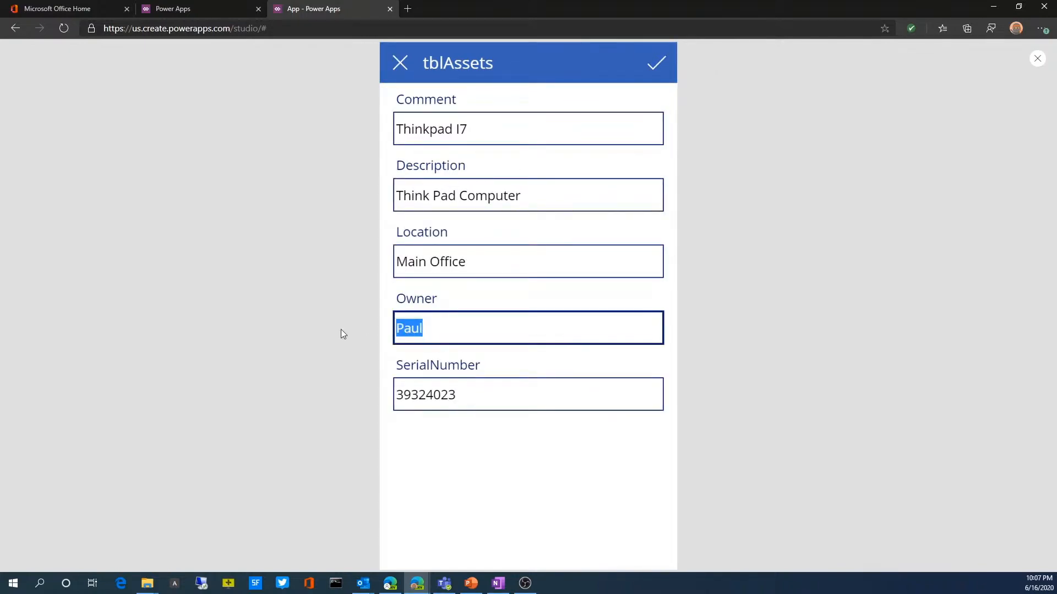
pyautogui.write('Tom')
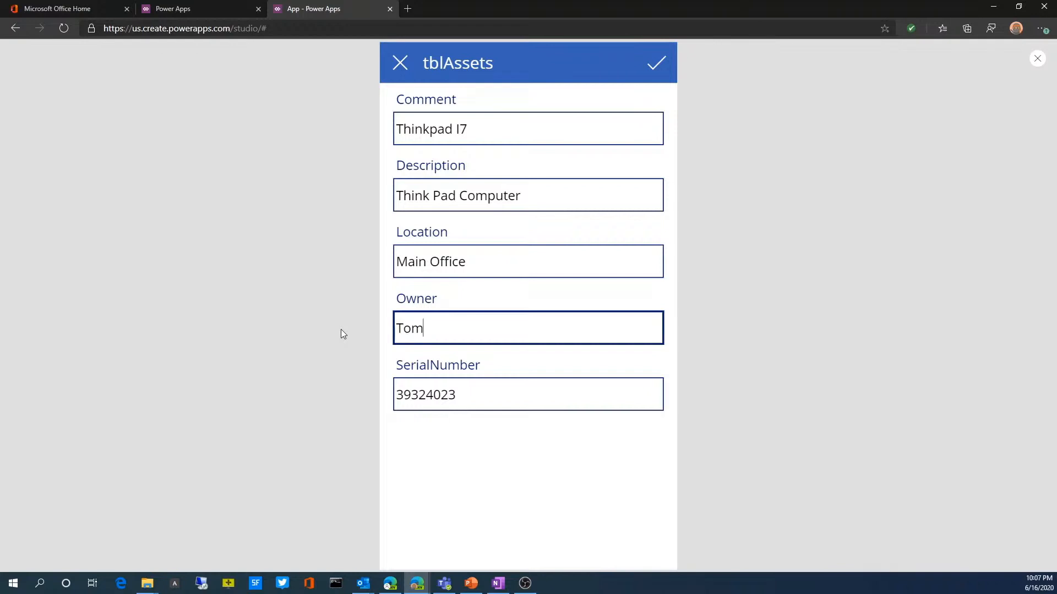
pyautogui.click(656, 67)
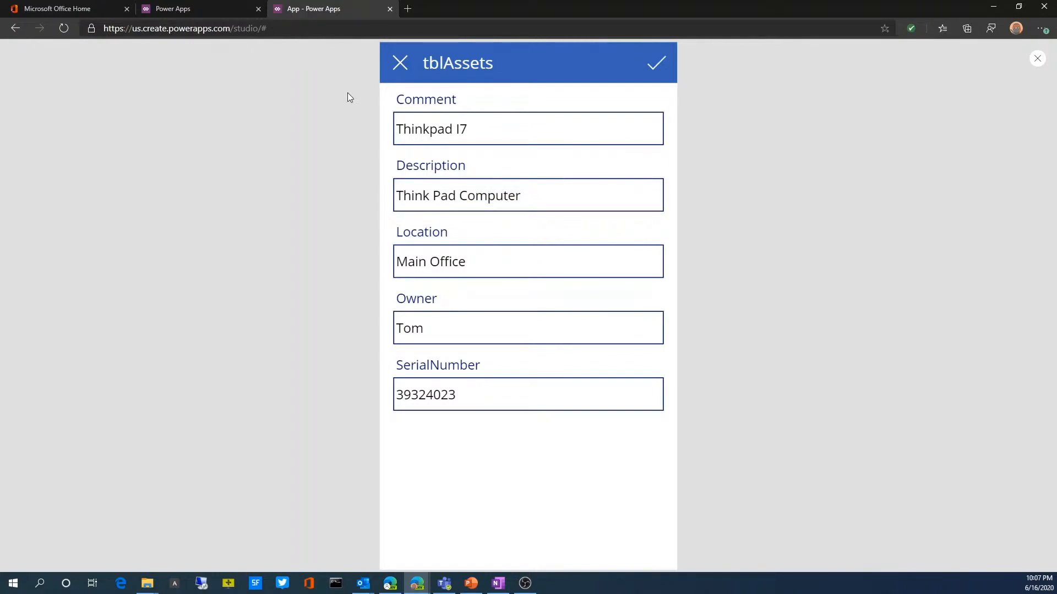
# Step: Reopen the Thinkpad I7 record from the asset list to check its owner, and exit the app preview
pyautogui.click(401, 65)
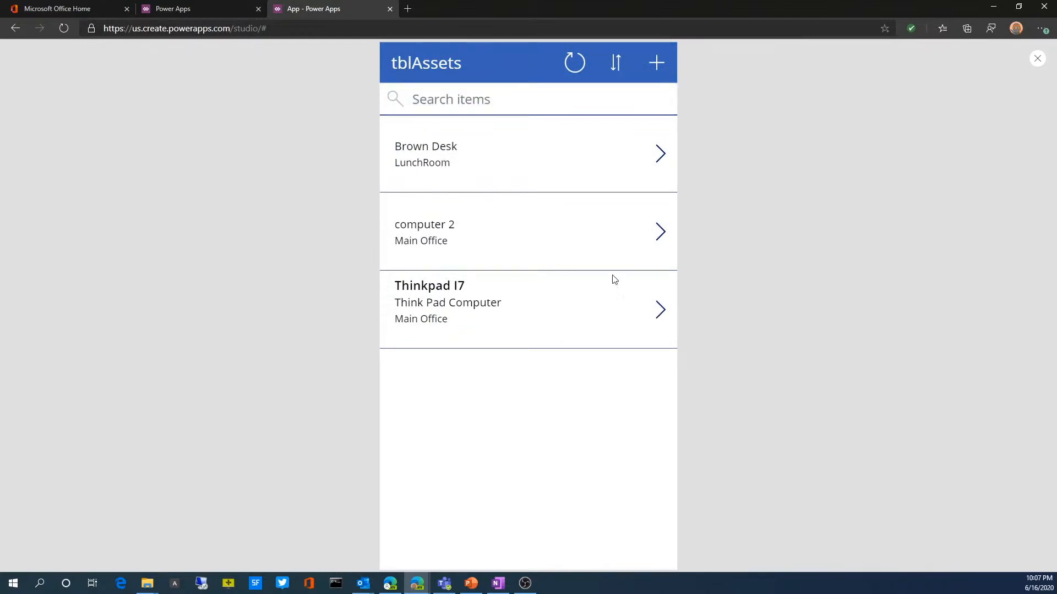
pyautogui.click(663, 310)
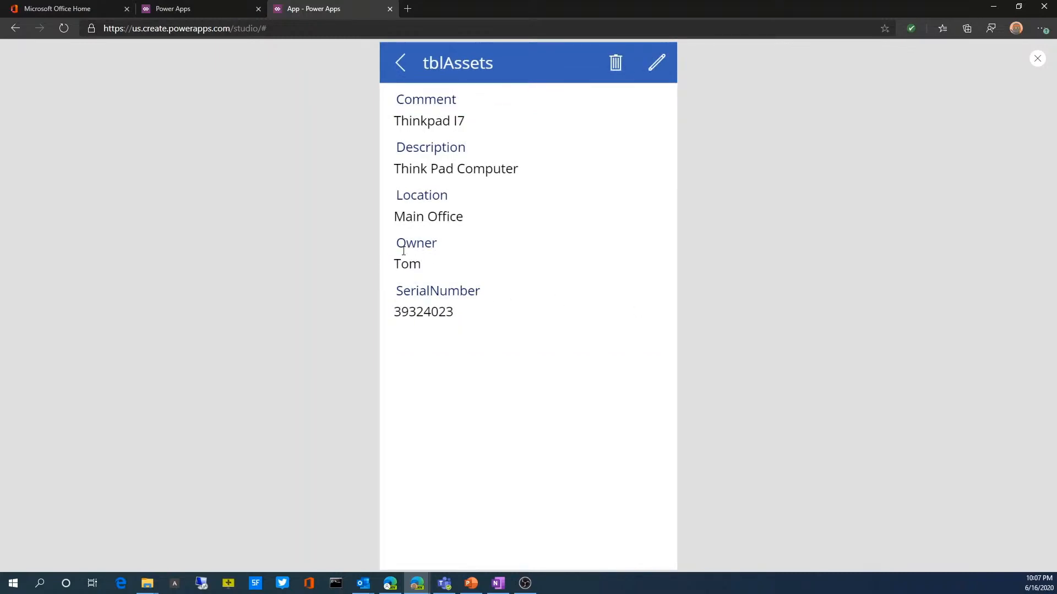
pyautogui.click(401, 66)
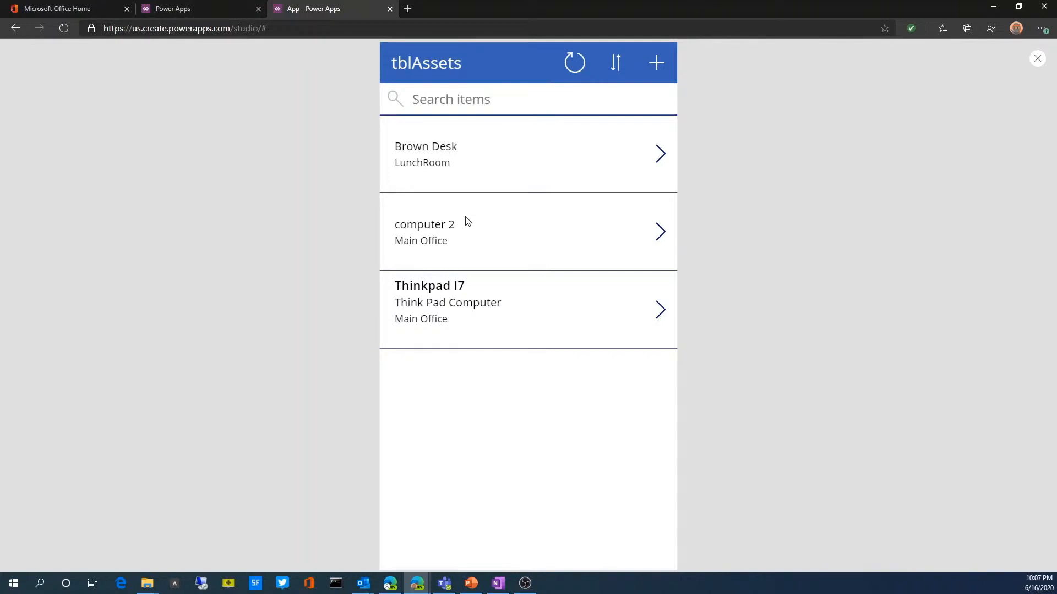
pyautogui.click(1038, 58)
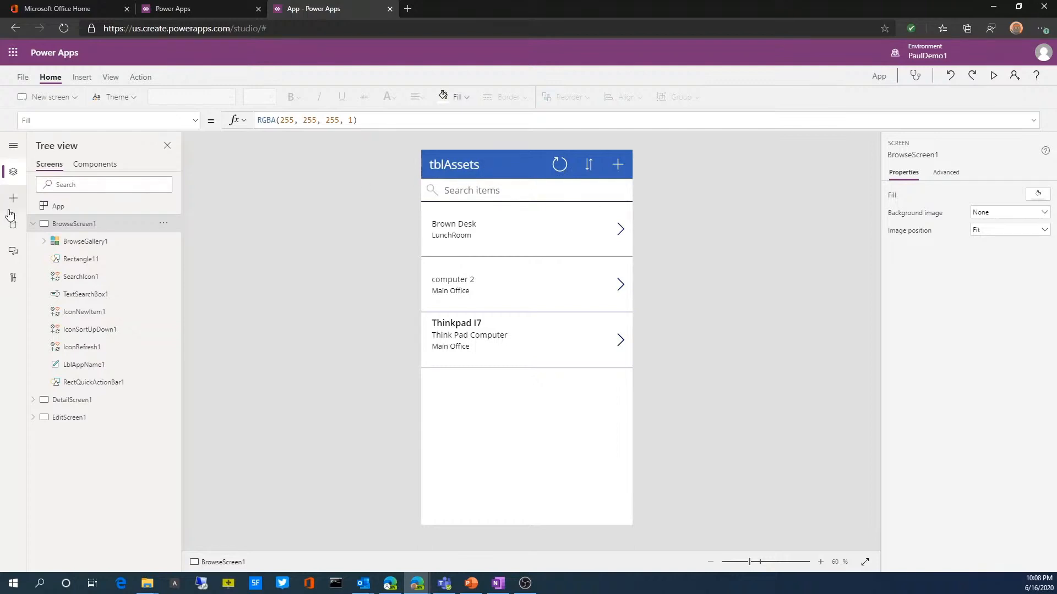
# Step: Set the text of the header label on BrowseScreen1 to "Asset Tracking"
pyautogui.click(486, 166)
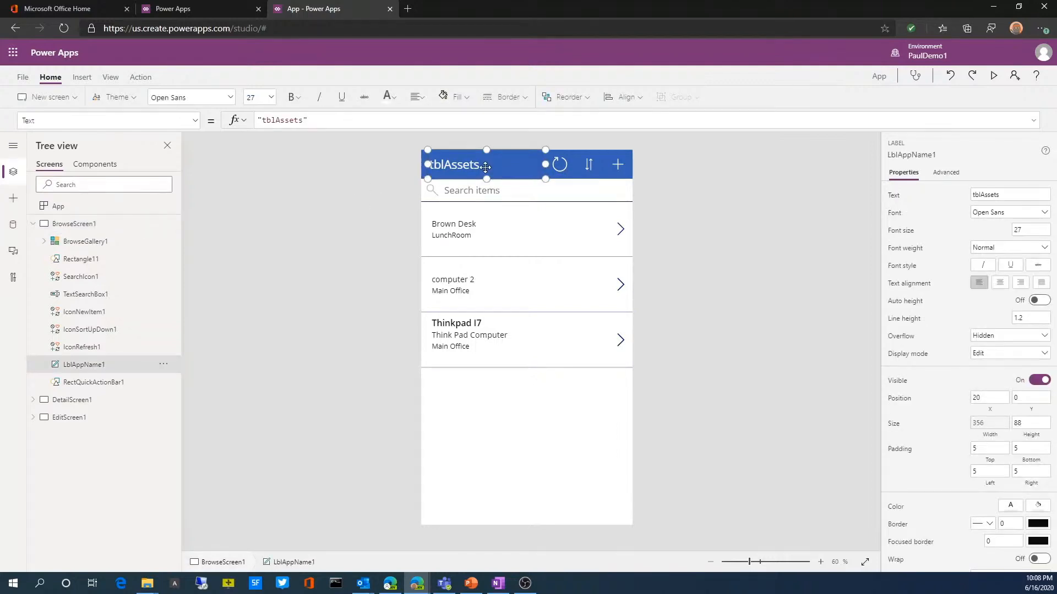
pyautogui.moveTo(307, 120); pyautogui.dragTo(254, 124)
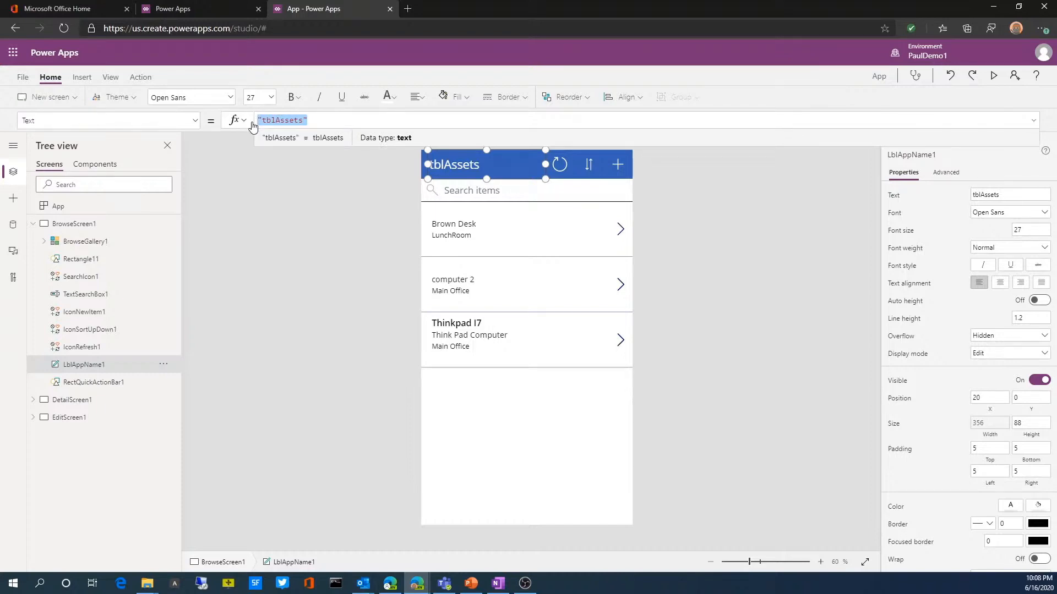
pyautogui.write('Asset')
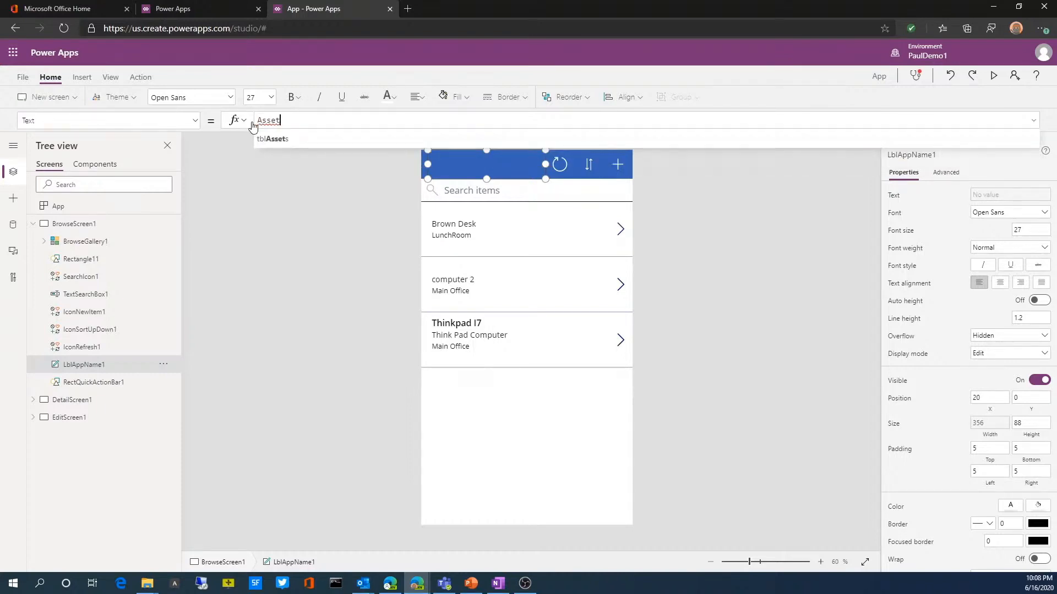
pyautogui.write(' Tracl')
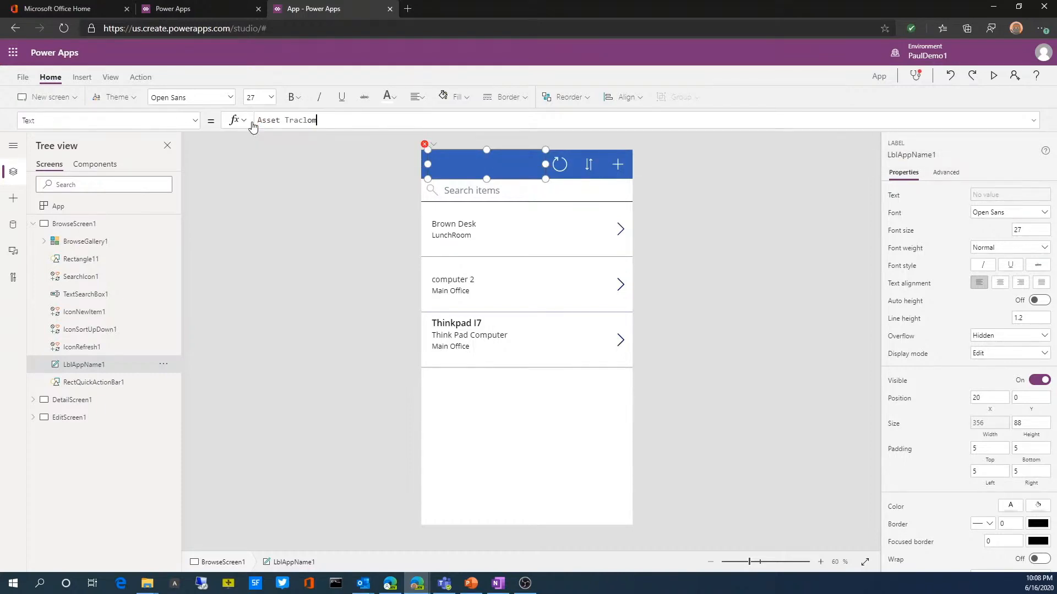
pyautogui.press('BackSpace')
pyautogui.write('king App')
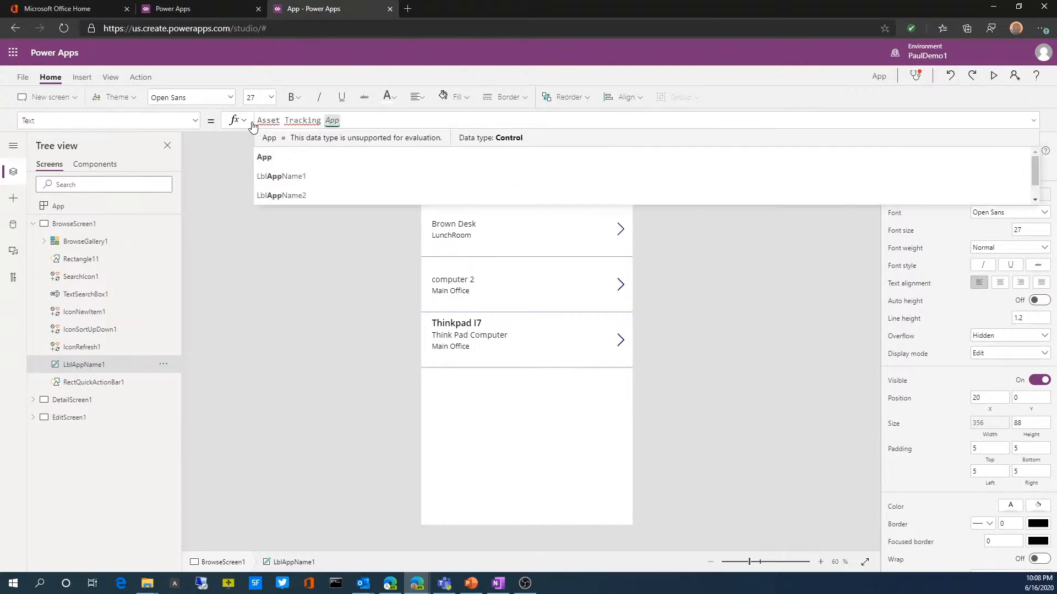
pyautogui.press('BackSpace')
pyautogui.press('BackSpace')
pyautogui.press('BackSpace')
pyautogui.press('BackSpace')
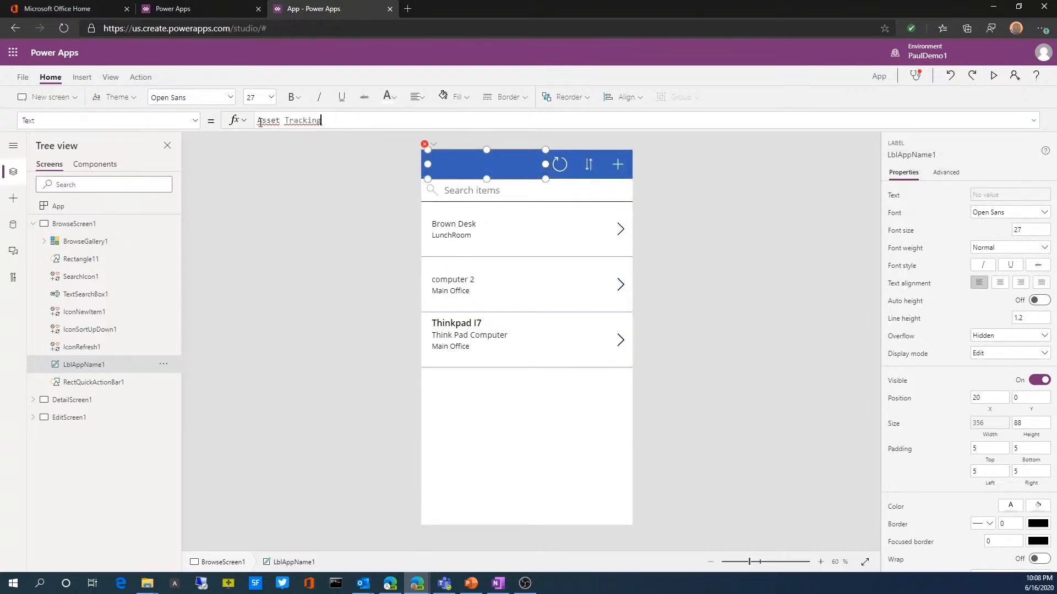
pyautogui.click(260, 123)
pyautogui.write('"')
pyautogui.click(337, 123)
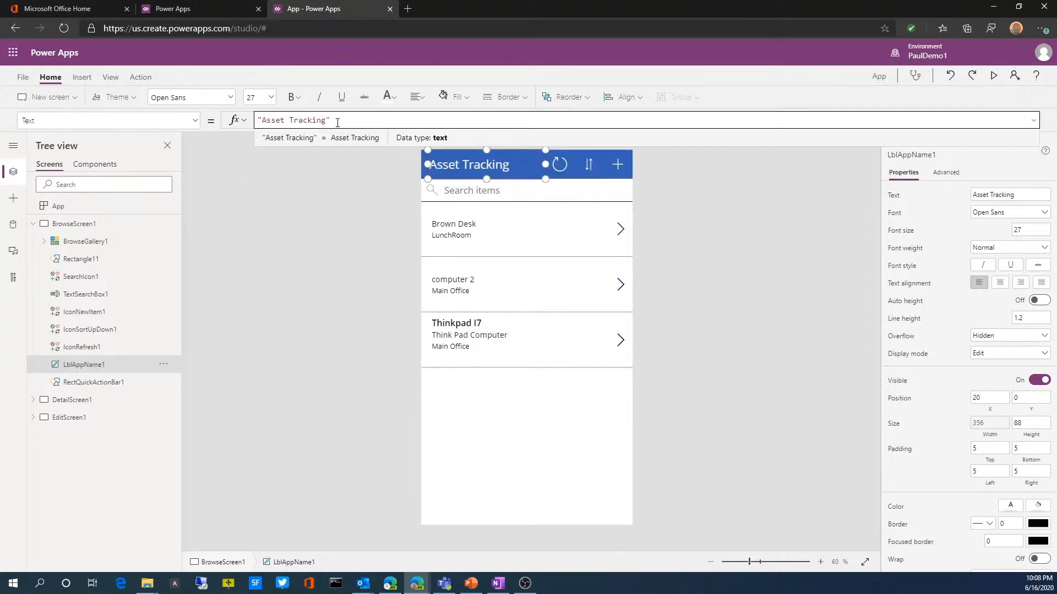
pyautogui.click(315, 254)
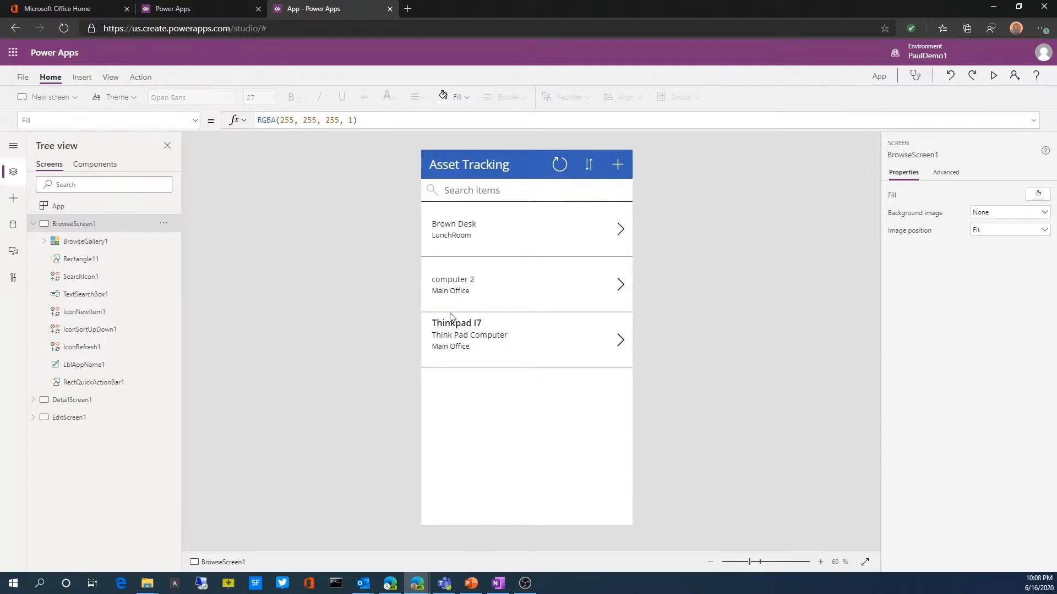
# Step: Try the Title layout on BrowseGallery1 and restore the Title, subtitle, and body layout
pyautogui.click(424, 258)
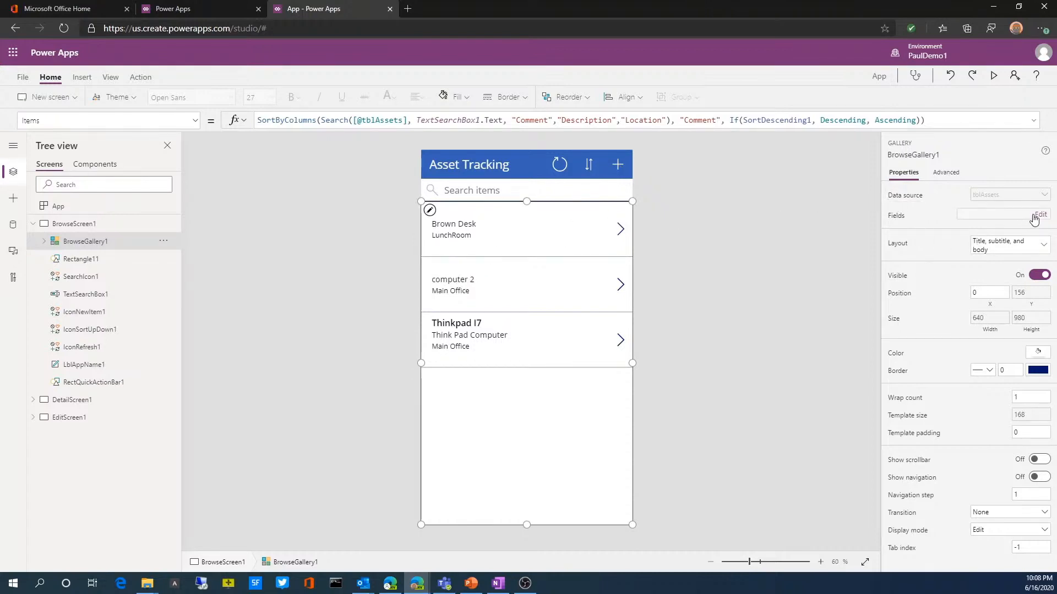
pyautogui.click(1031, 252)
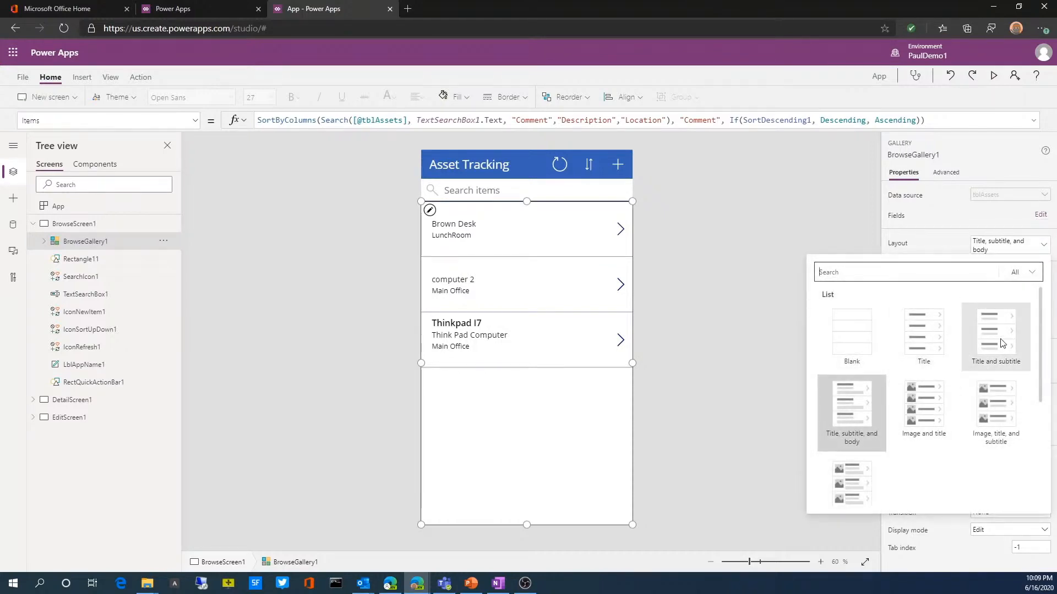
pyautogui.click(927, 342)
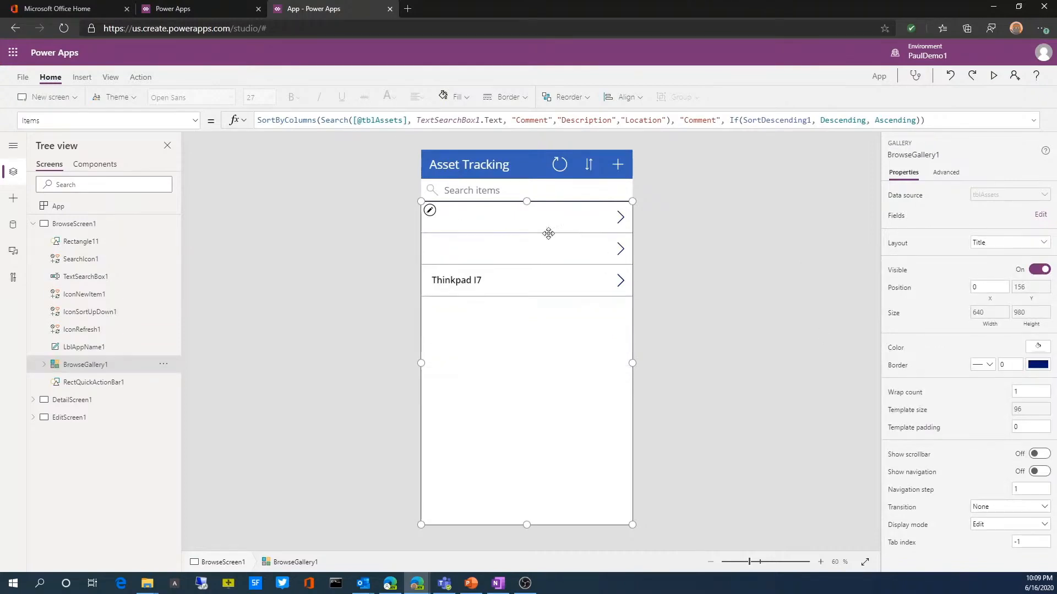
pyautogui.click(1042, 243)
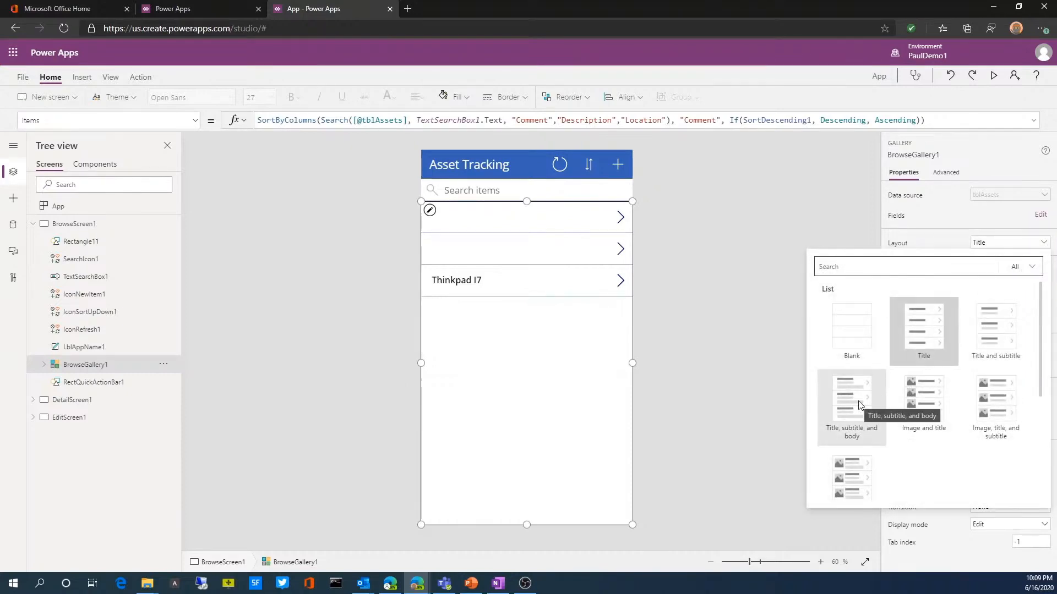
pyautogui.press('Escape')
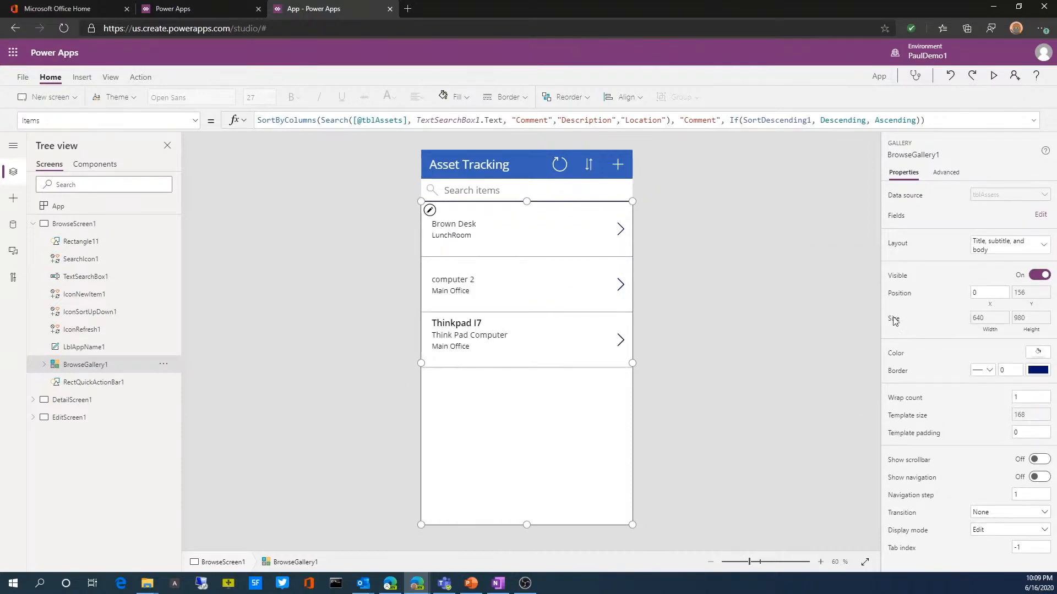
# Step: Open the field mapping of BrowseGallery1 and set the Title3 field to Description
pyautogui.click(1040, 216)
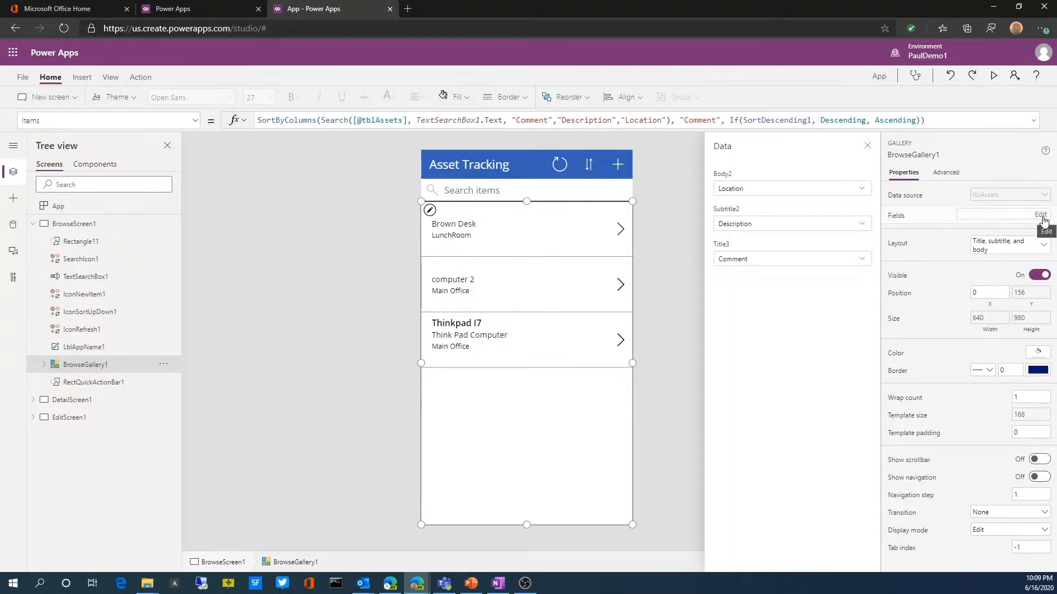
pyautogui.click(763, 260)
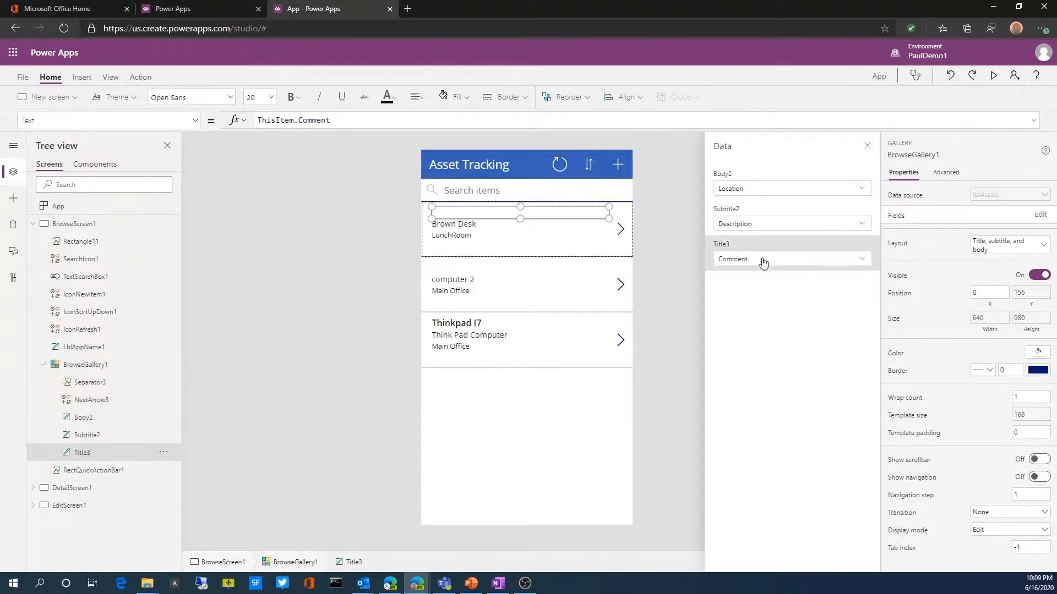
pyautogui.click(763, 260)
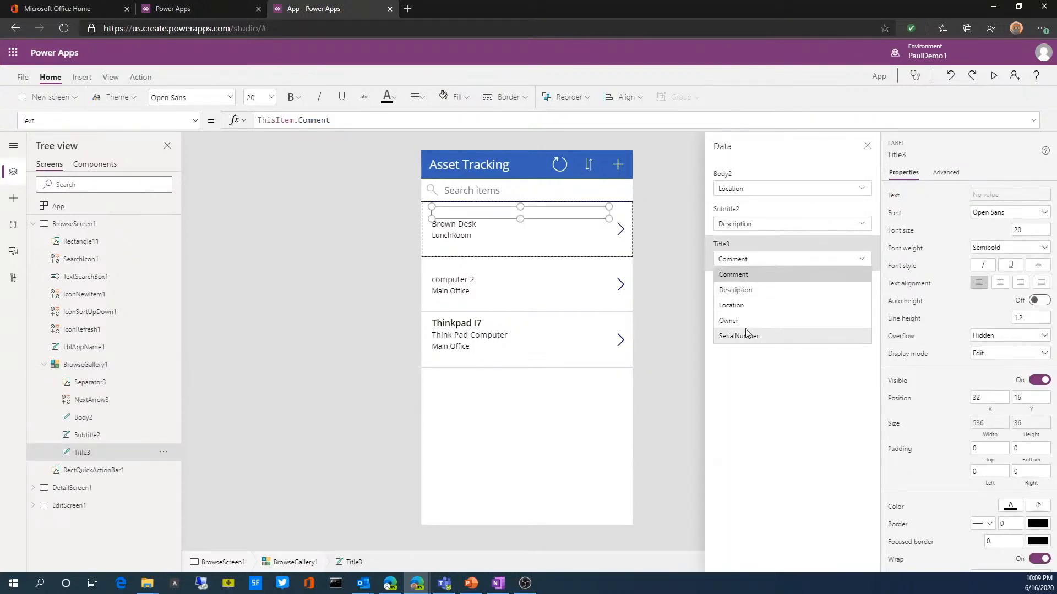
pyautogui.click(742, 291)
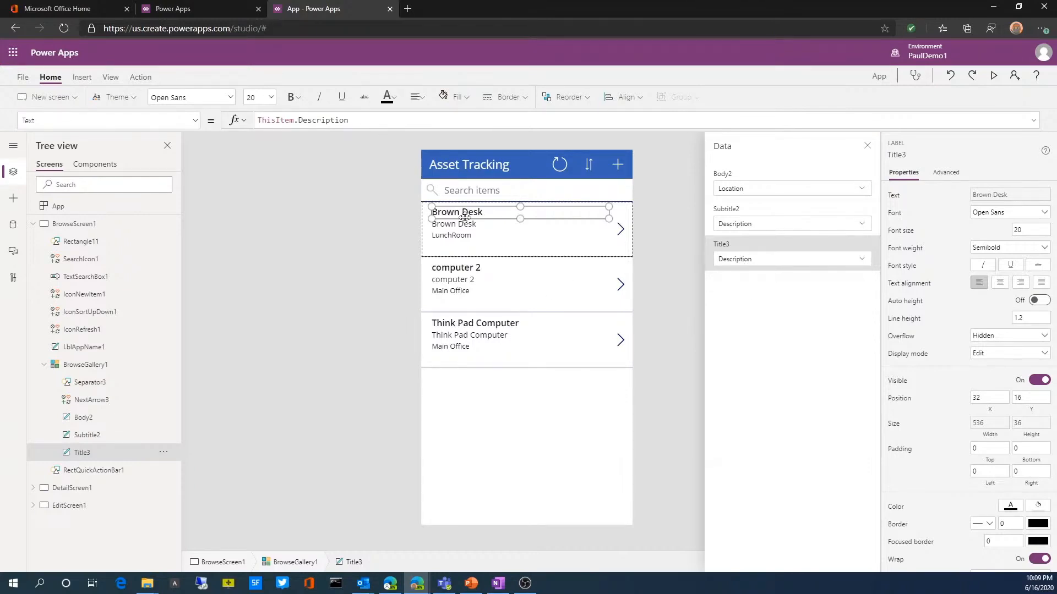
# Step: Set the gallery's Subtitle2 field to Location and its Body2 field to Owner
pyautogui.click(756, 225)
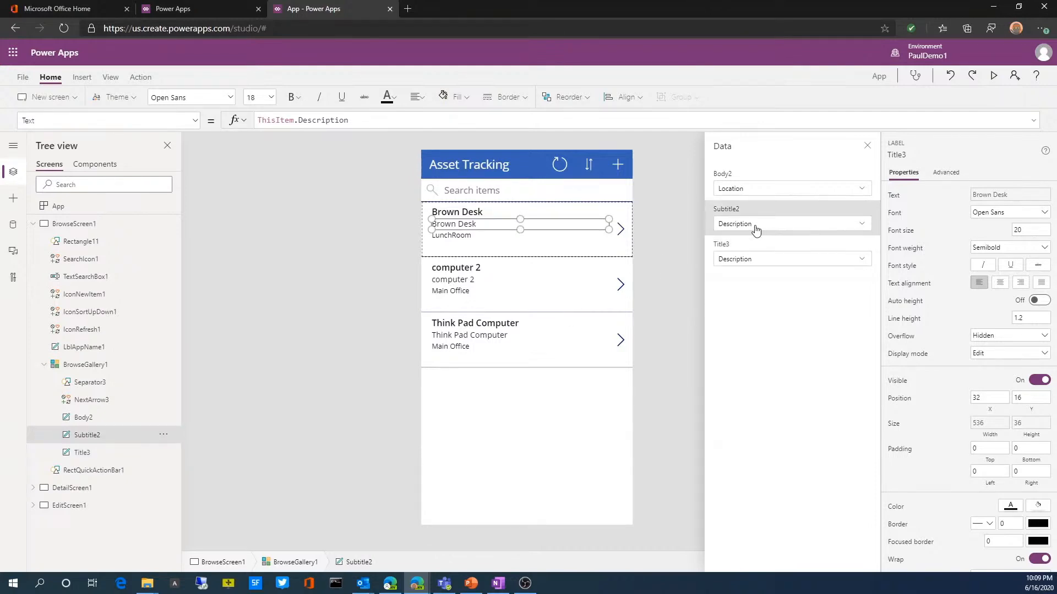
pyautogui.click(741, 270)
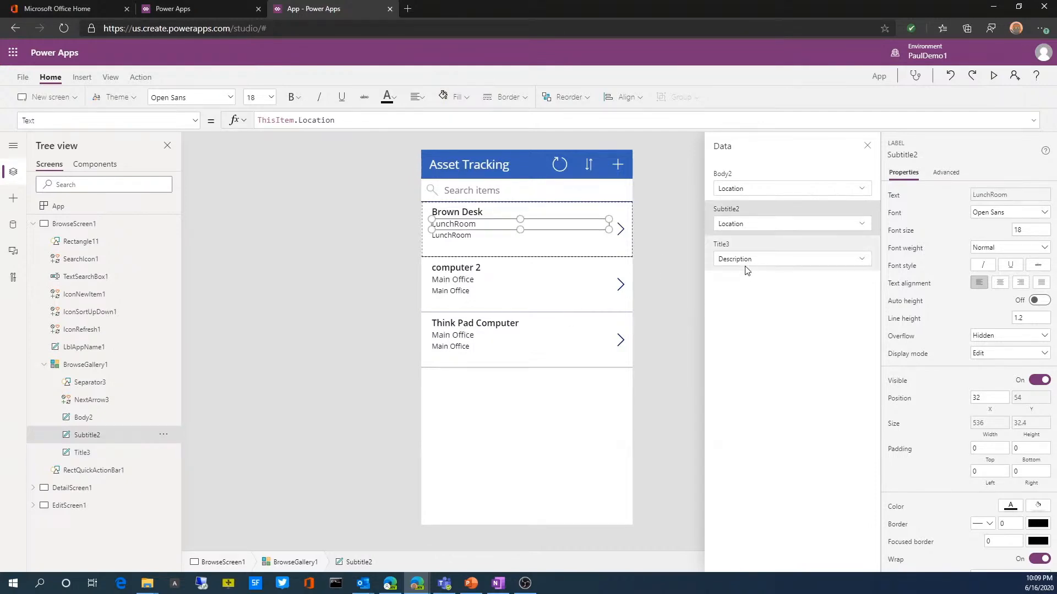
pyautogui.click(765, 193)
pyautogui.click(766, 194)
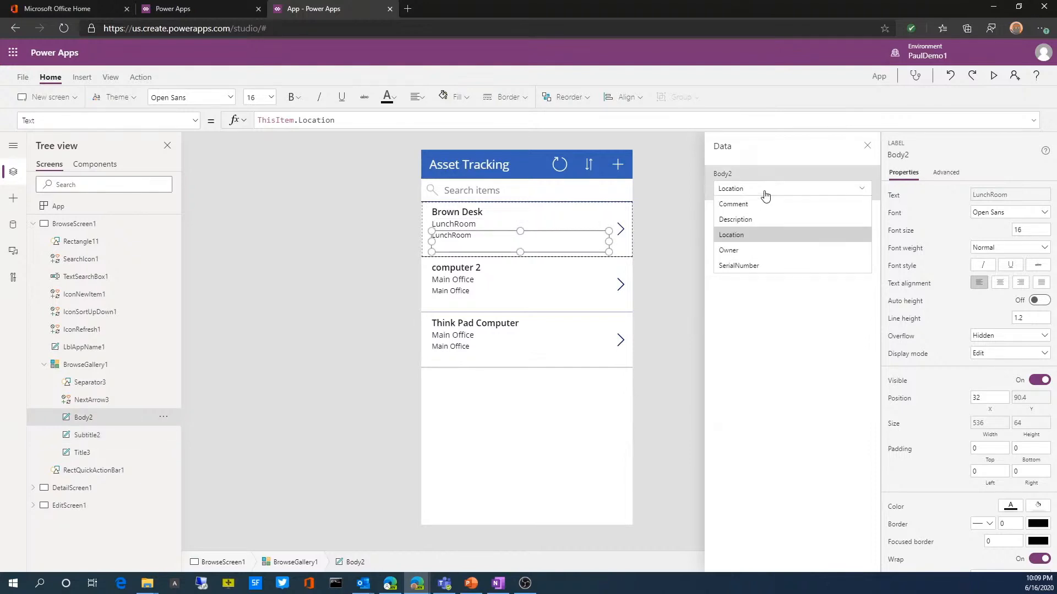
pyautogui.click(748, 254)
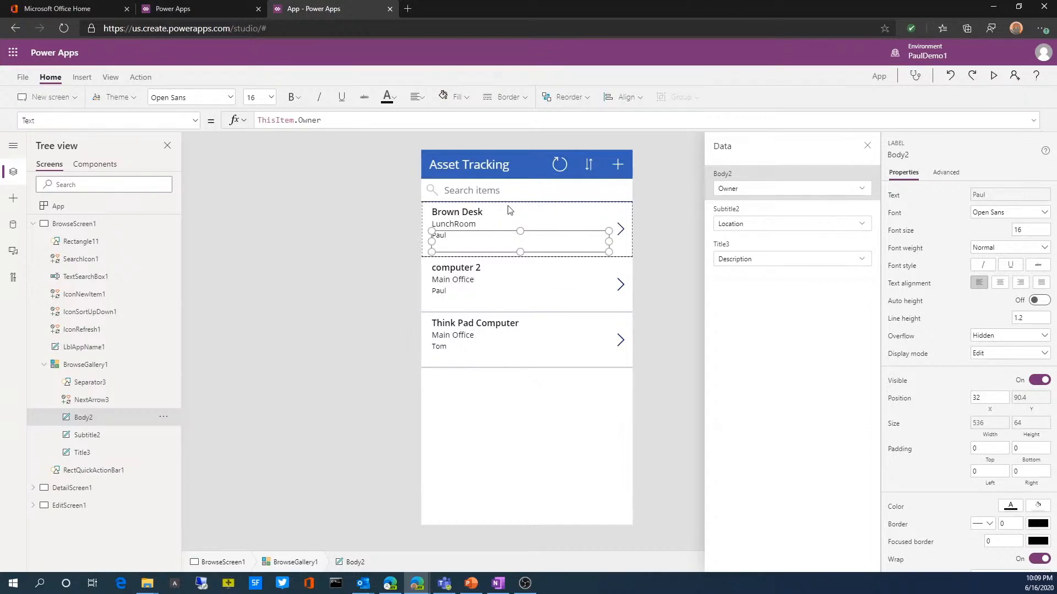
# Step: Try a narrower location subtitle in the gallery's first row and widen it back to about 534 by 26
pyautogui.click(432, 224)
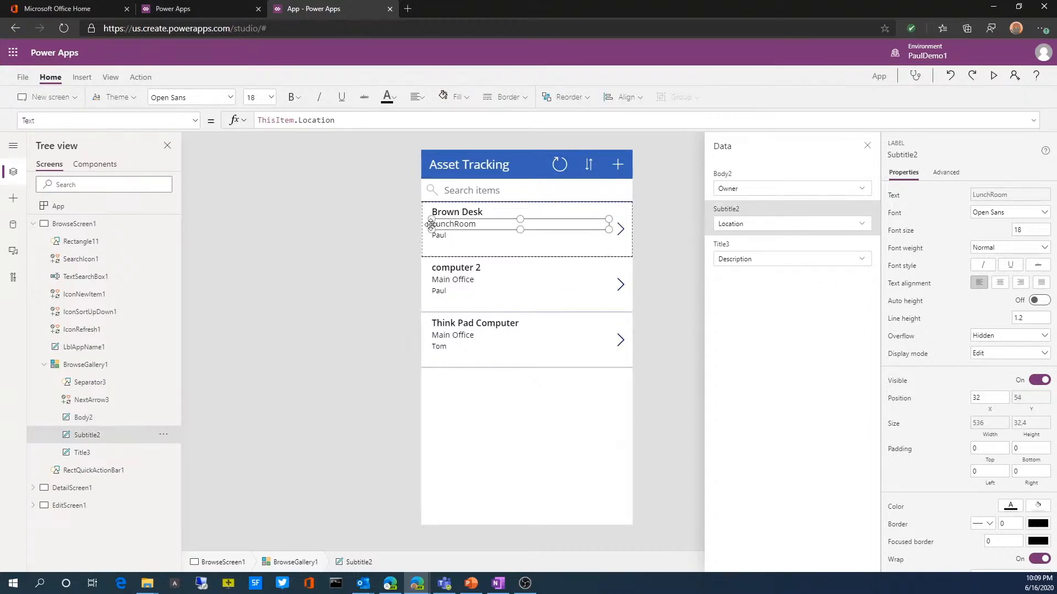
pyautogui.moveTo(431, 224); pyautogui.dragTo(495, 228)
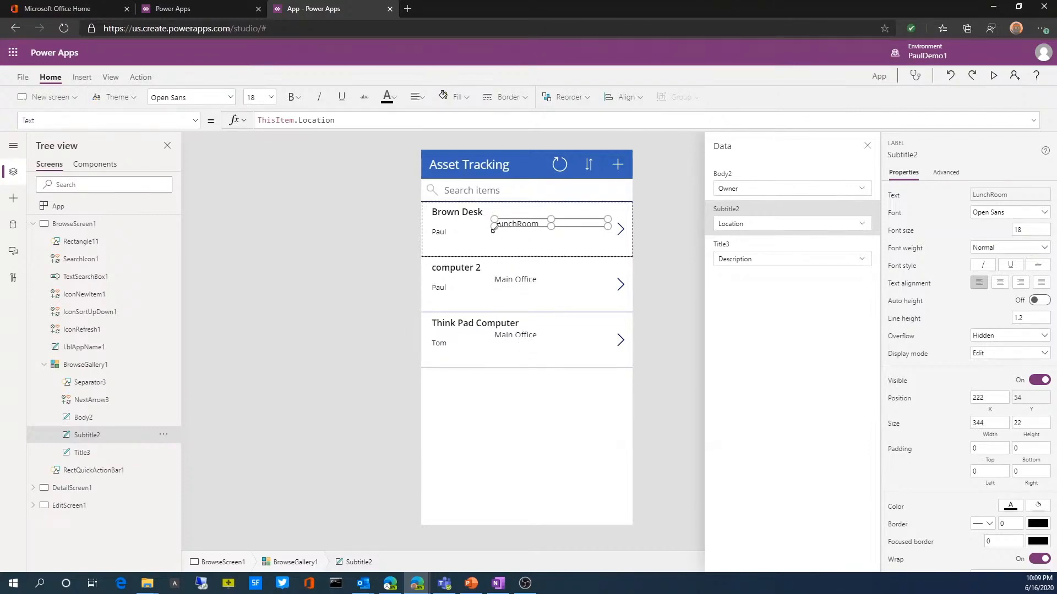
pyautogui.moveTo(494, 228); pyautogui.dragTo(432, 229)
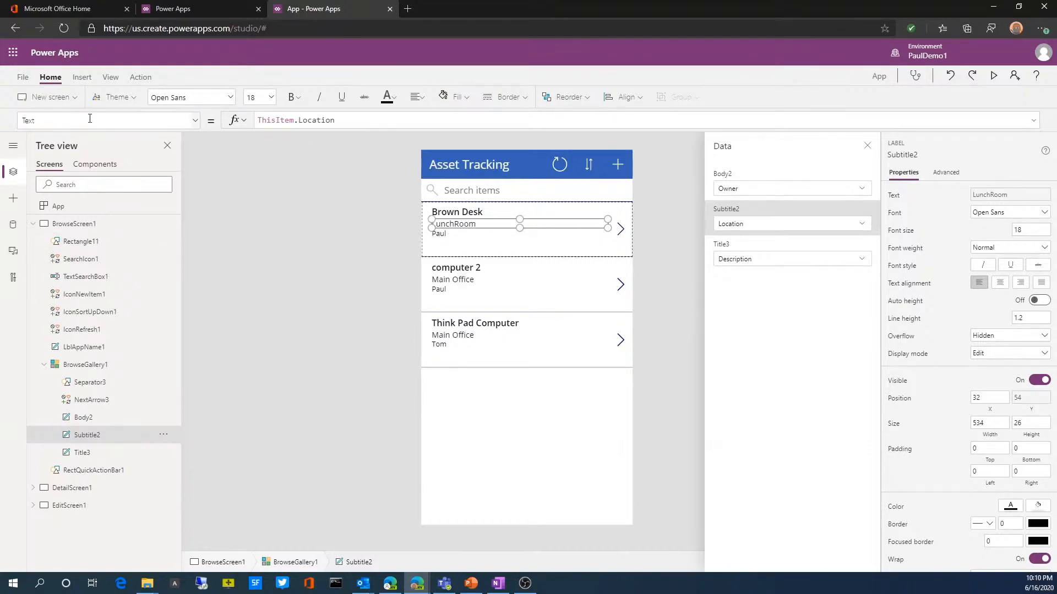
# Step: Set the Color property of the Subtitle2 label to Blue
pyautogui.click(195, 120)
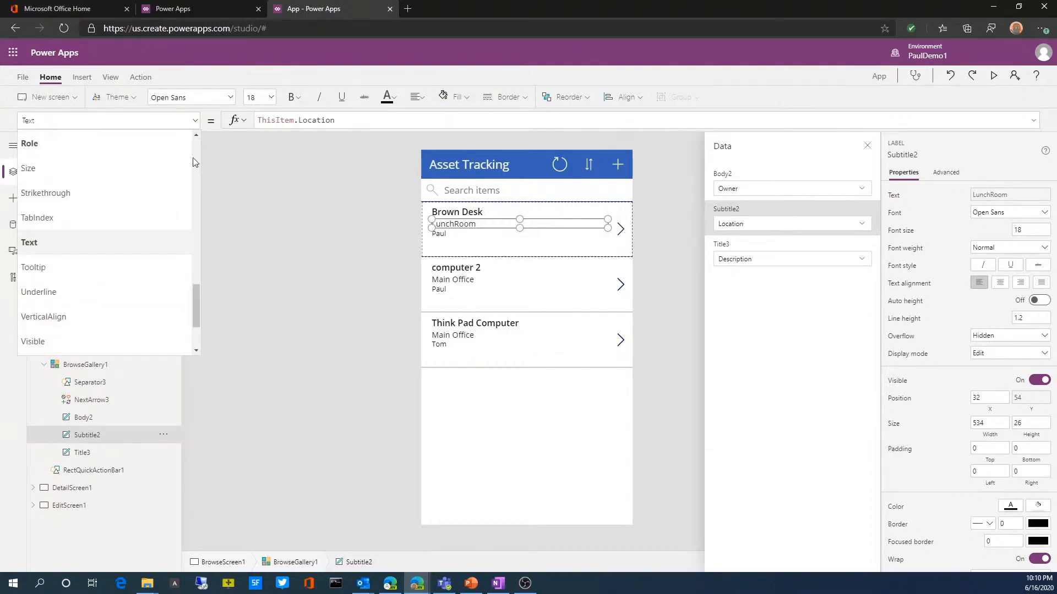
pyautogui.moveTo(195, 305); pyautogui.dragTo(202, 177)
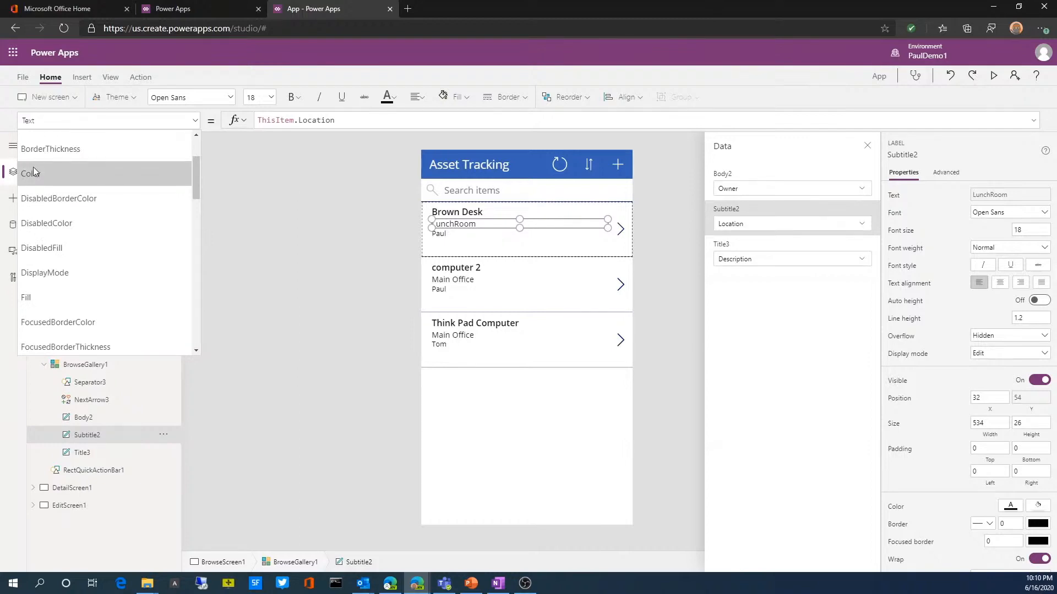
pyautogui.click(30, 173)
pyautogui.click(344, 120)
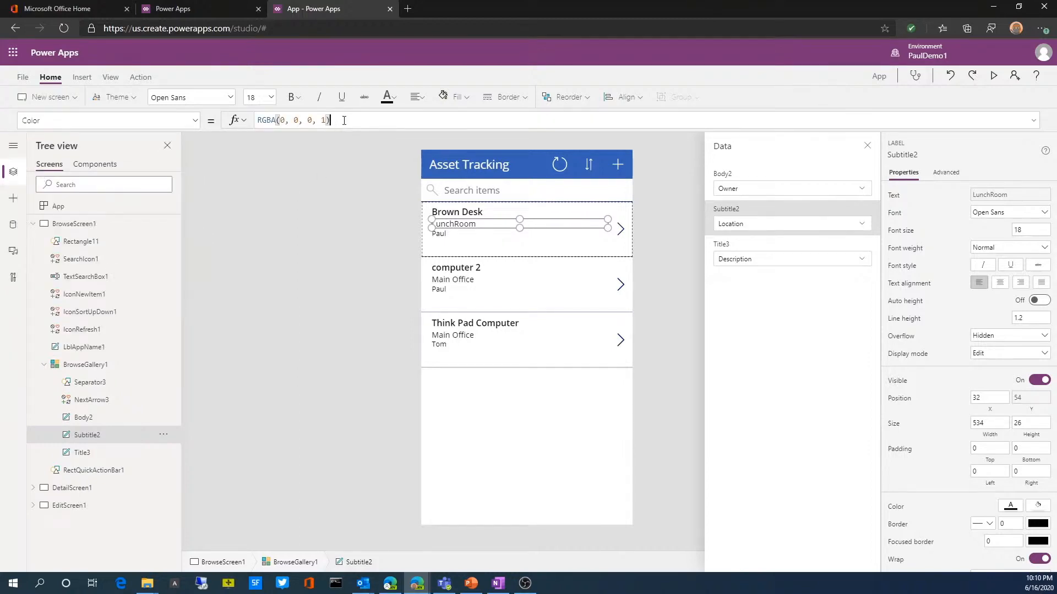
pyautogui.moveTo(344, 120); pyautogui.dragTo(255, 120)
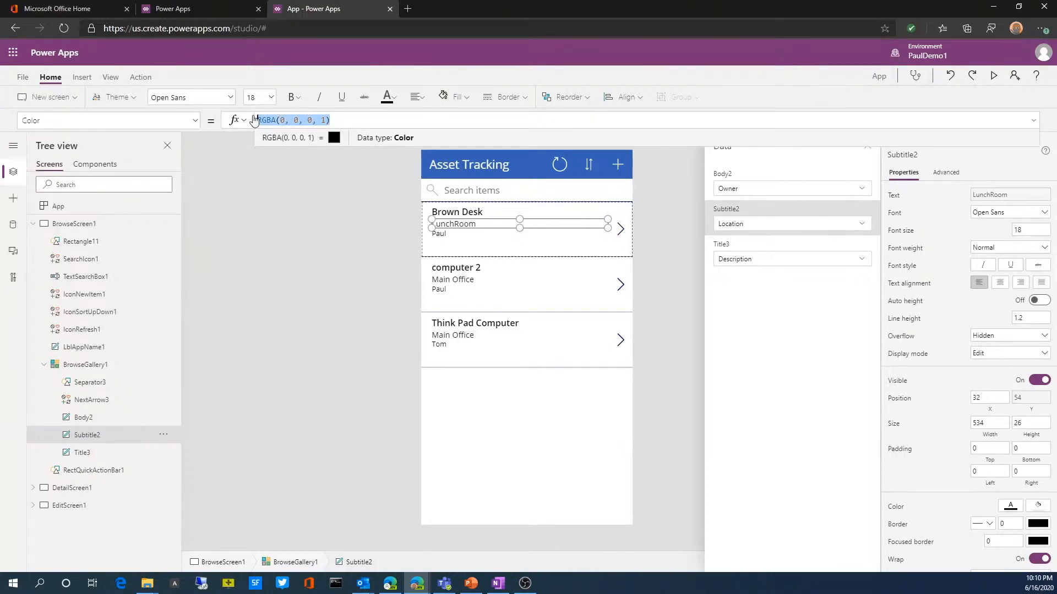
pyautogui.click(333, 139)
pyautogui.hotkey('ctrl', 'a')
pyautogui.write('Blue')
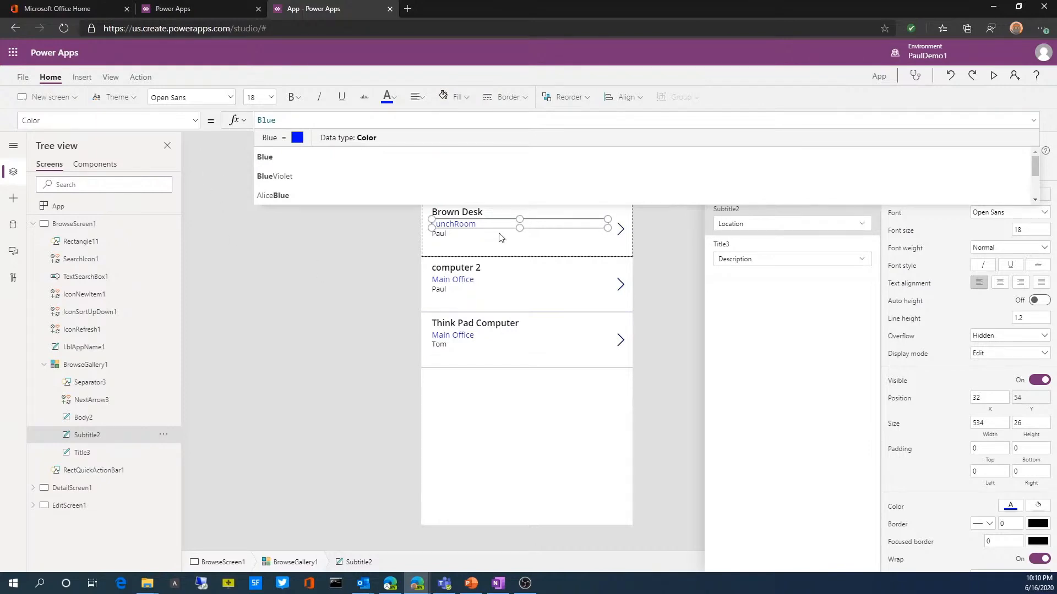
pyautogui.click(292, 386)
# Step: Compare the Bold and Lighter font weights on the gallery's Title3 label and apply Bold
pyautogui.click(457, 213)
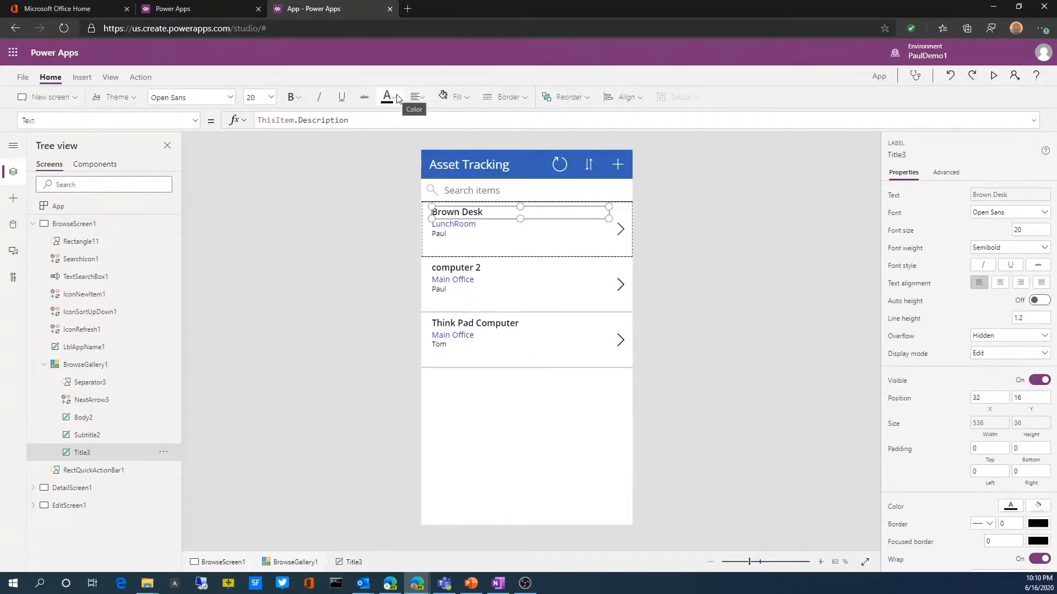
pyautogui.click(291, 98)
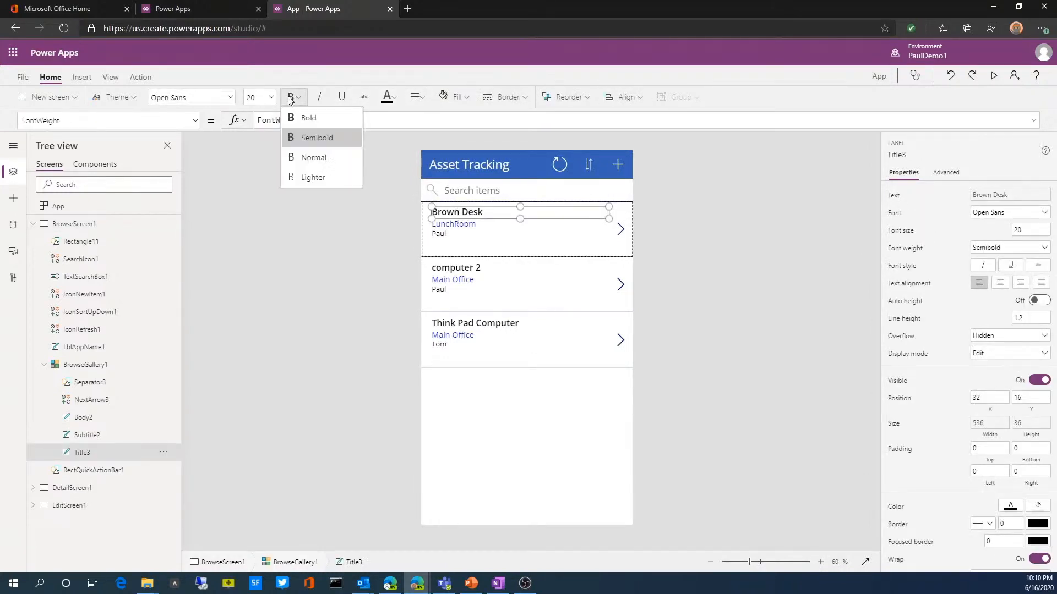
pyautogui.click(310, 123)
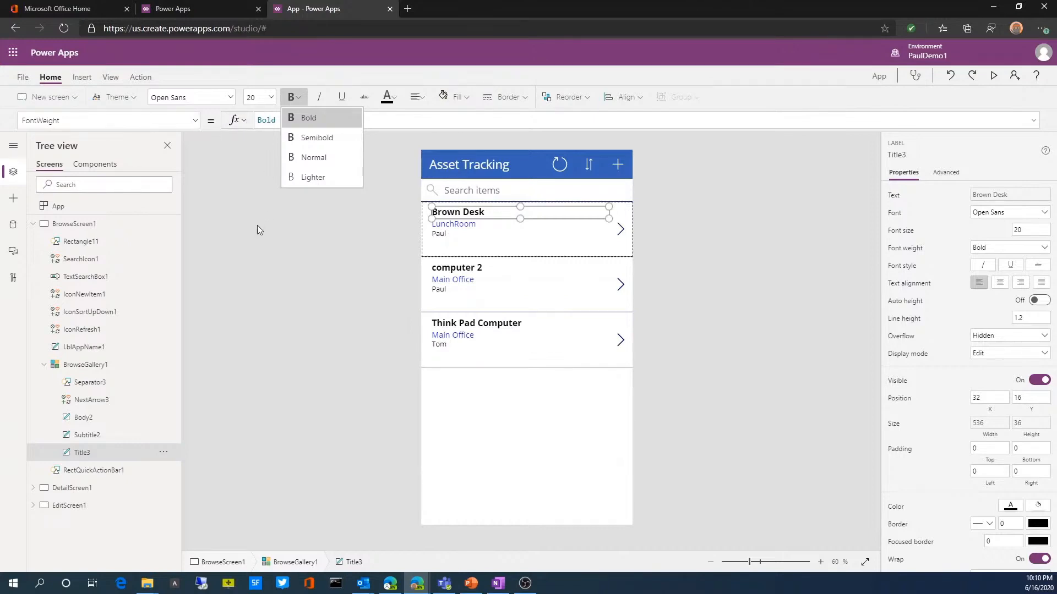
pyautogui.click(309, 176)
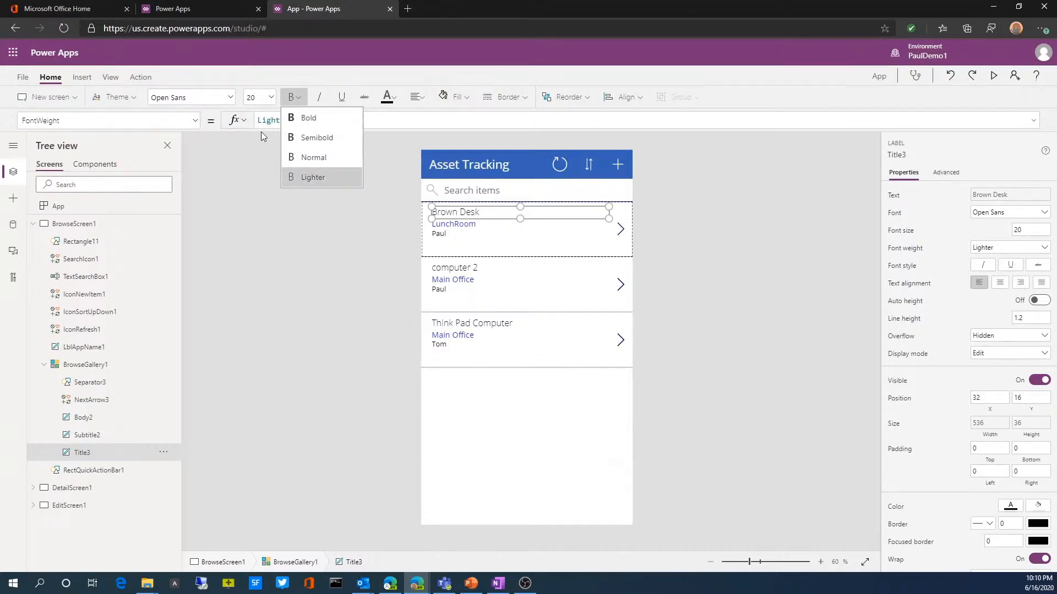
pyautogui.click(308, 118)
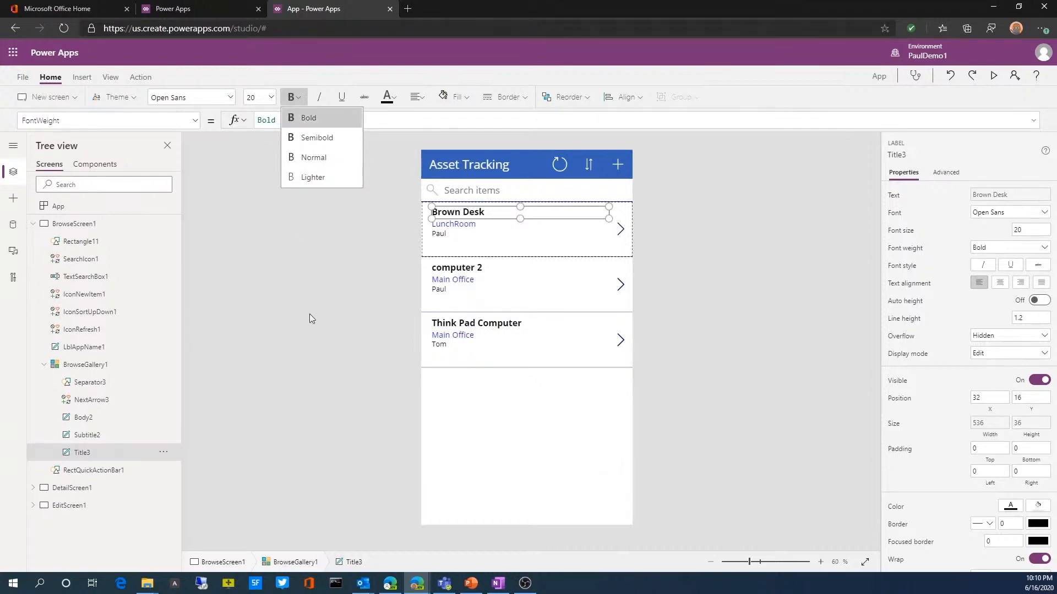
pyautogui.click(309, 318)
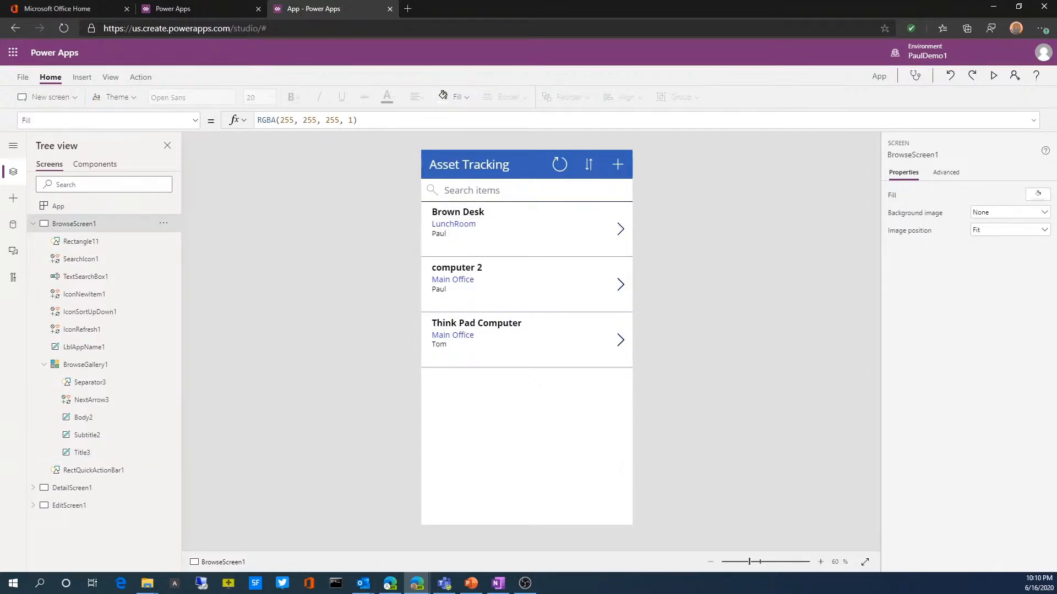
# Step: Try the Forest, Brown and Dark Blue themes on the app and apply the standard Red theme
pyautogui.click(131, 97)
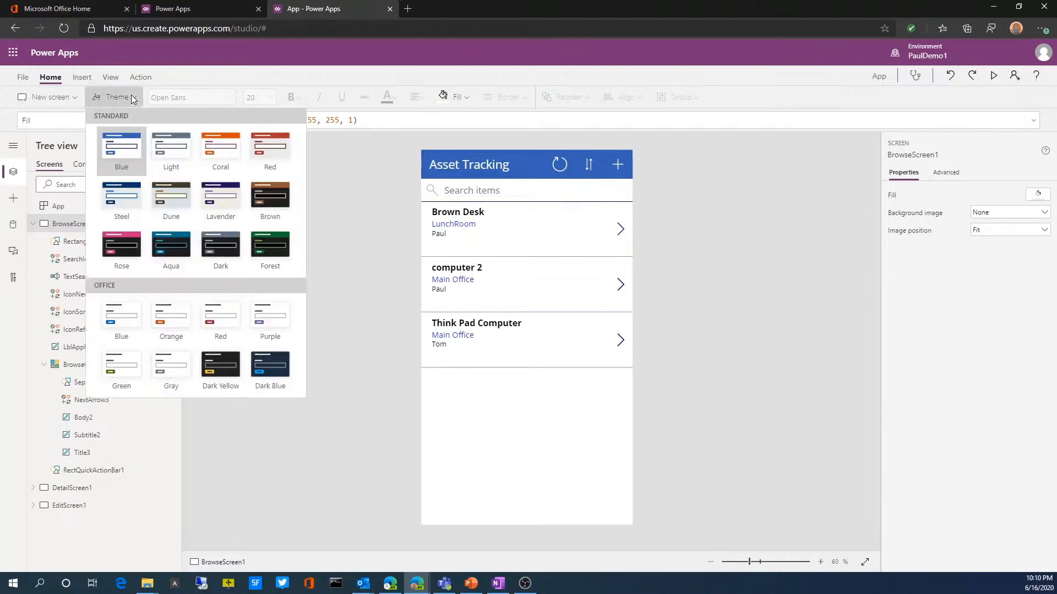
pyautogui.click(269, 246)
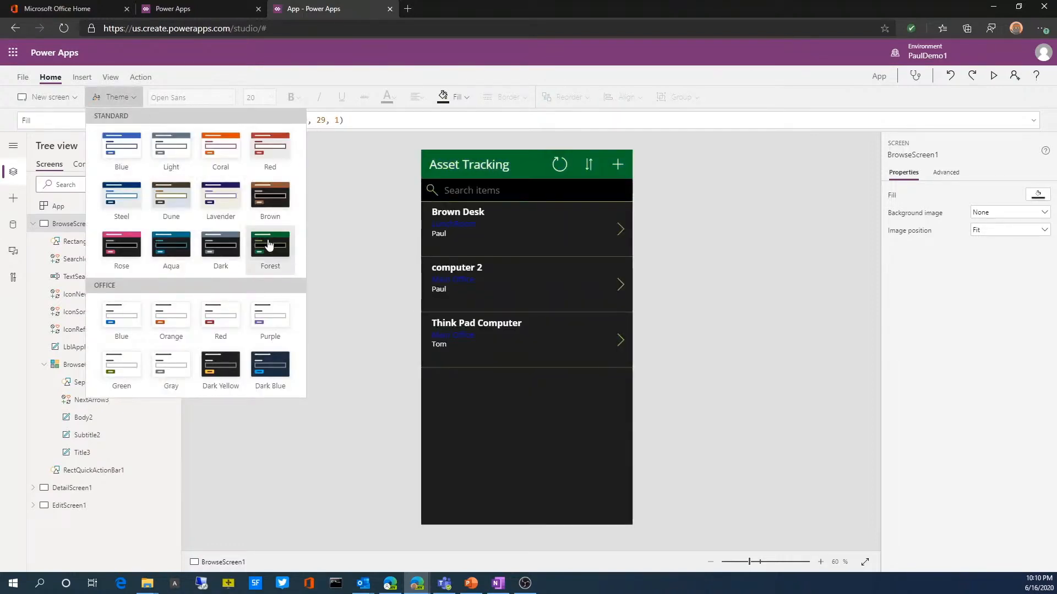
pyautogui.click(261, 199)
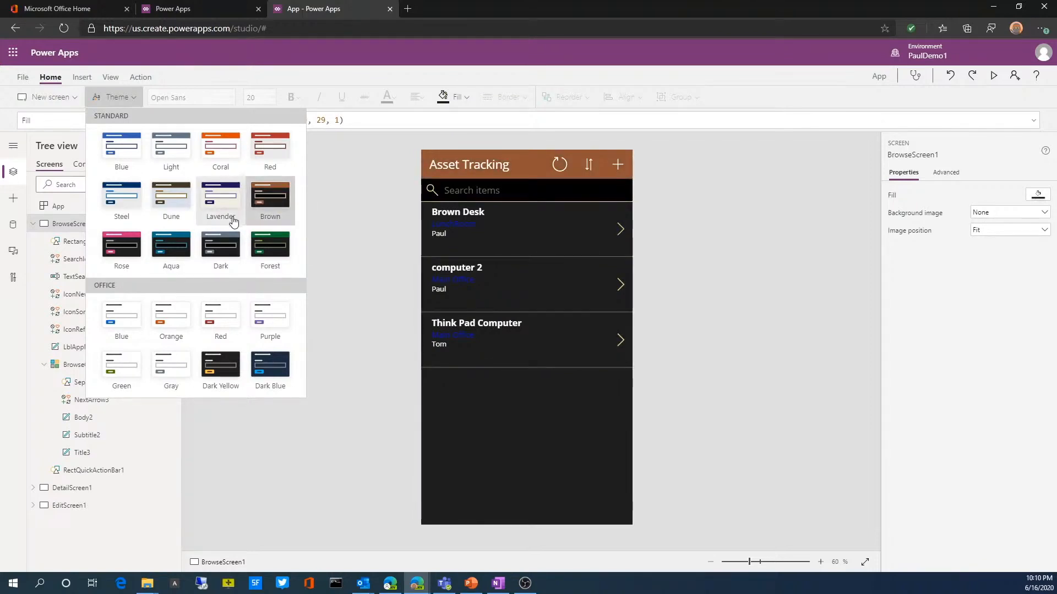
pyautogui.click(258, 157)
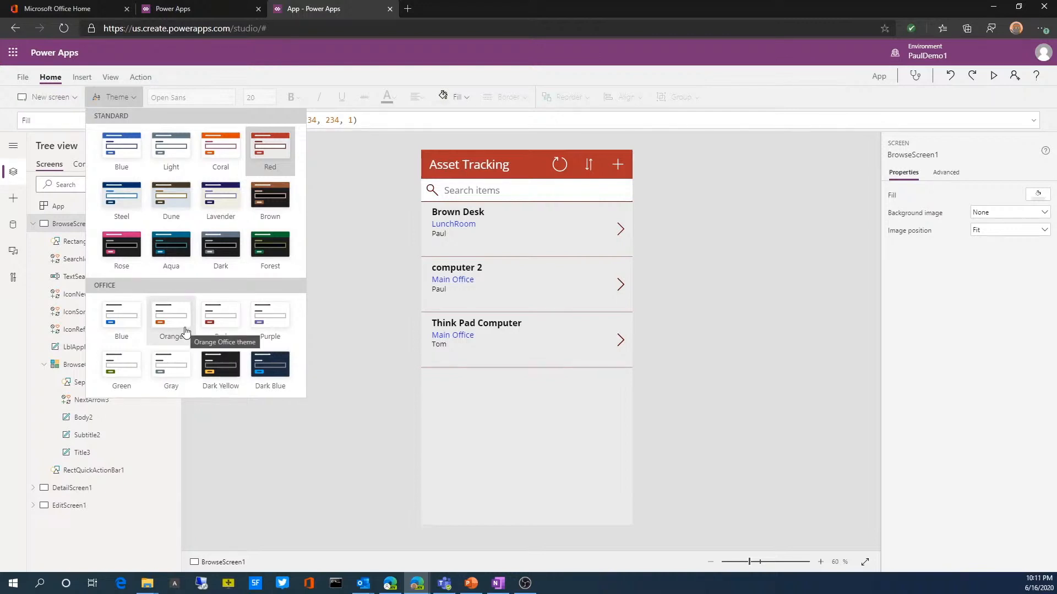
pyautogui.click(275, 374)
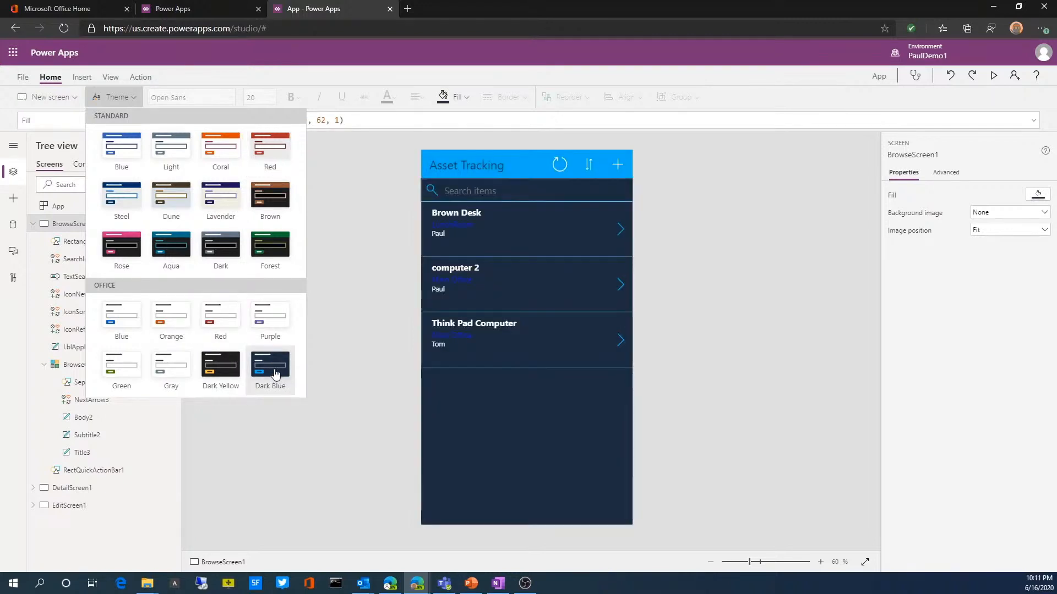
pyautogui.click(270, 165)
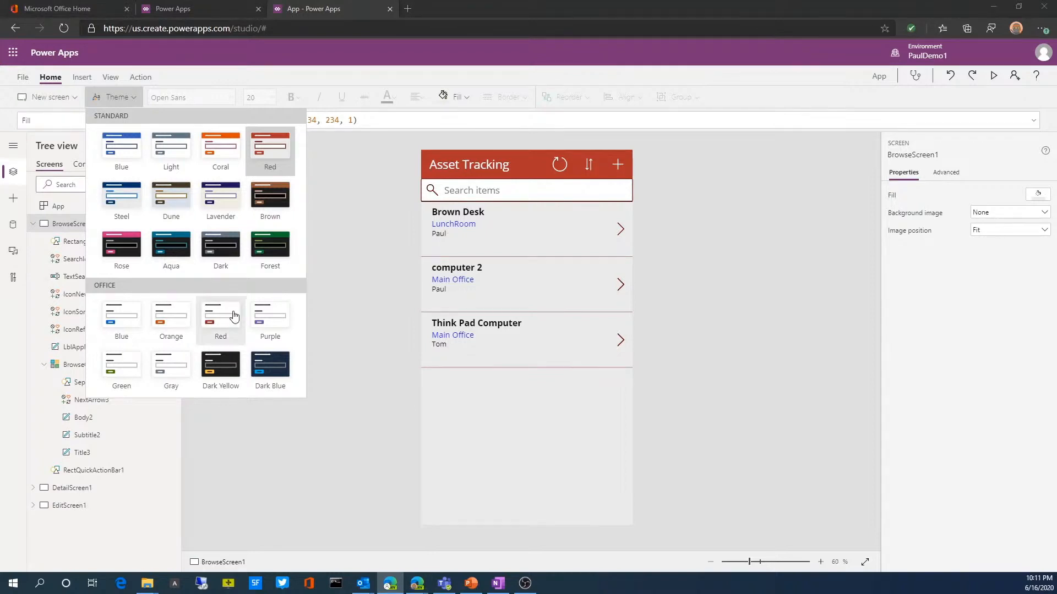
# Step: Examine the Separator3 and NextArrow3 controls inside BrowseGallery1
pyautogui.click(495, 363)
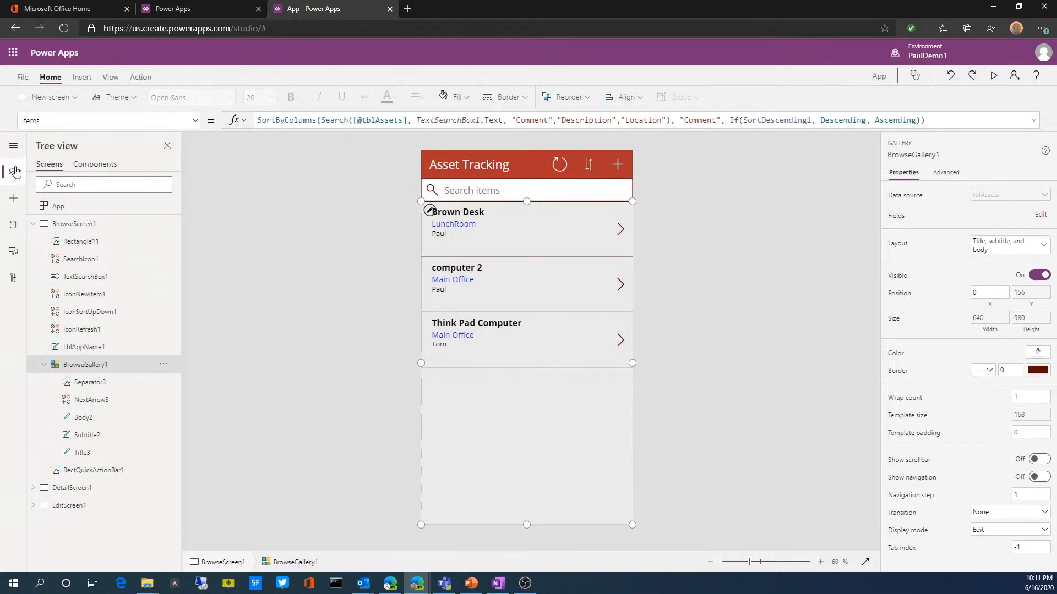
pyautogui.click(86, 383)
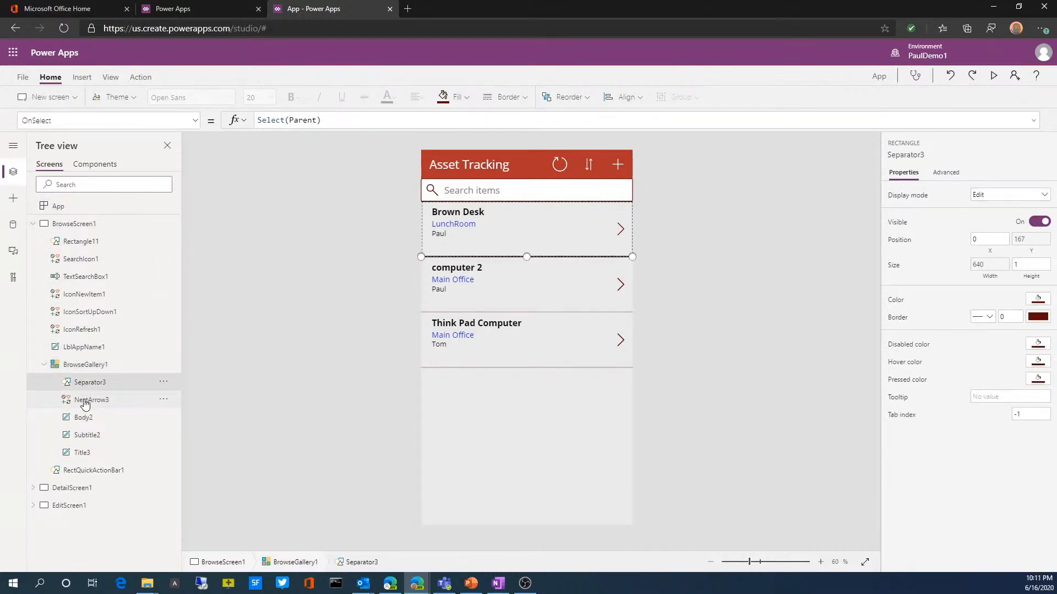
pyautogui.click(85, 404)
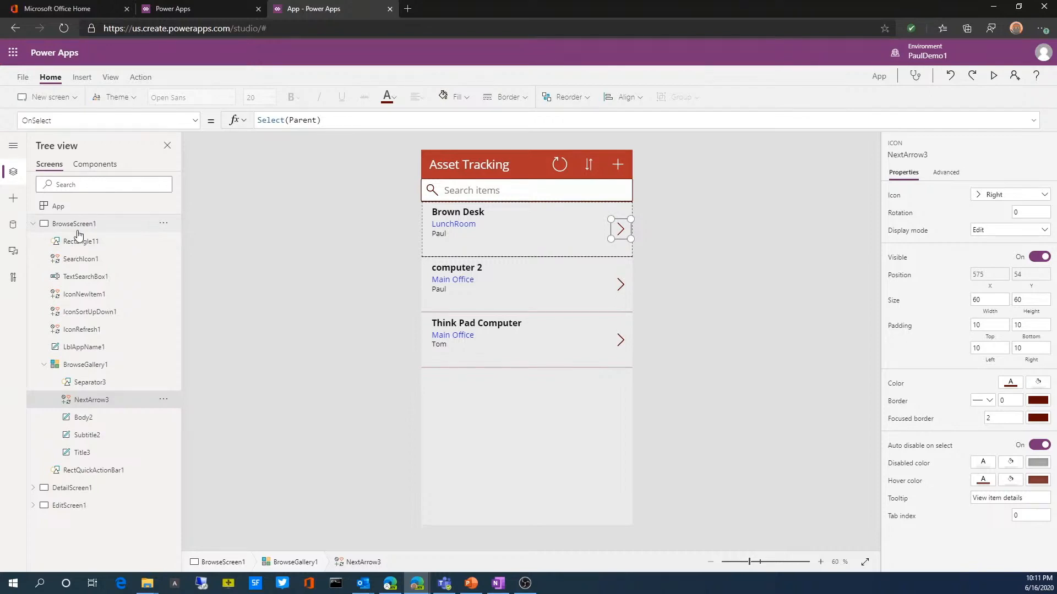
# Step: Set the sort column in BrowseGallery1's Items formula to "Owner"
pyautogui.click(81, 367)
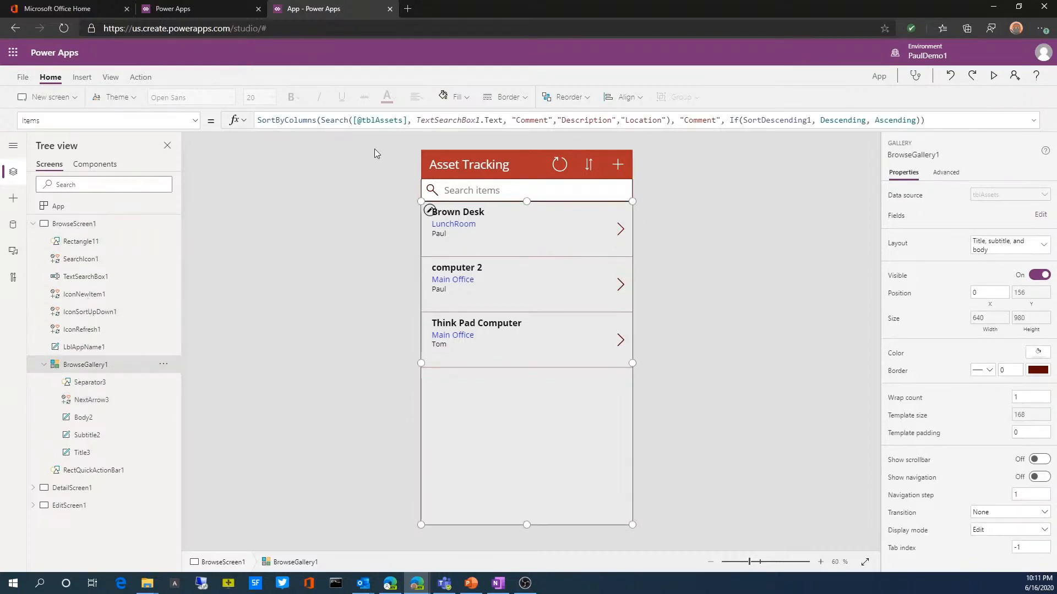
pyautogui.click(716, 121)
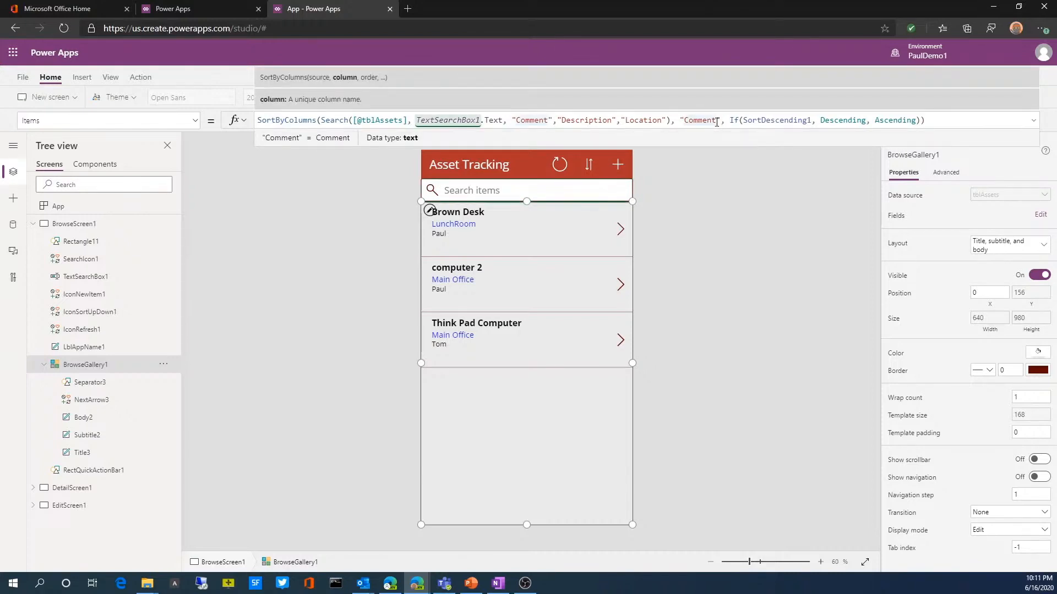
pyautogui.moveTo(716, 120); pyautogui.dragTo(684, 120)
pyautogui.write('Ownde')
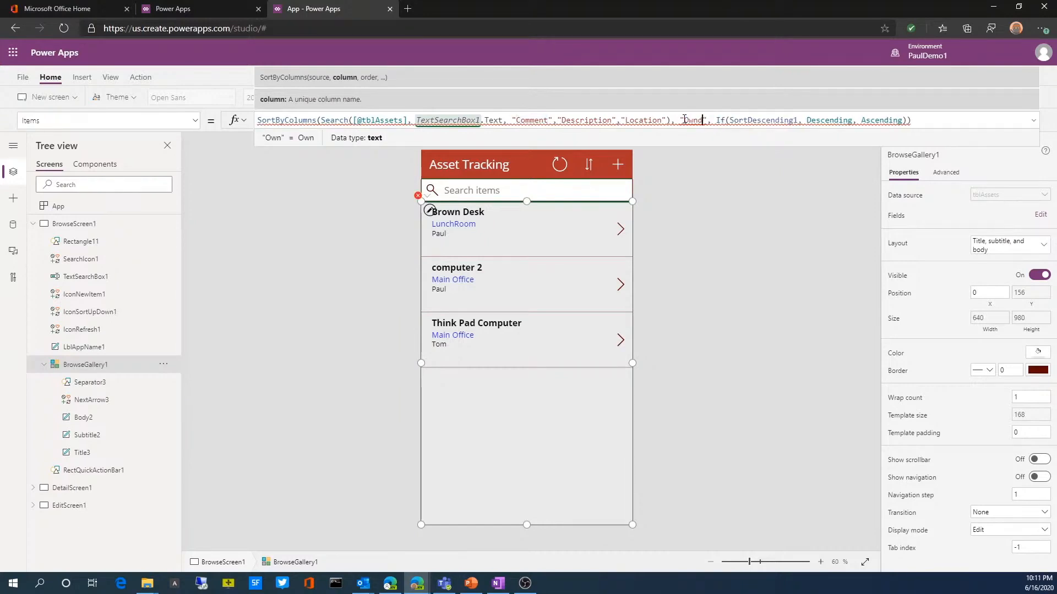
pyautogui.press('BackSpace')
pyautogui.press('BackSpace')
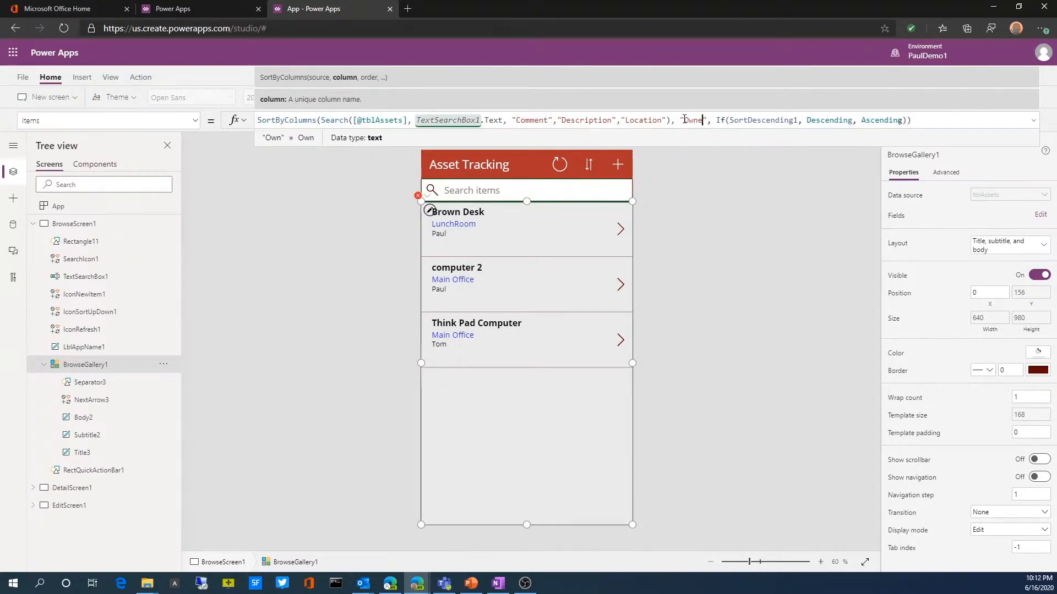
pyautogui.write('er')
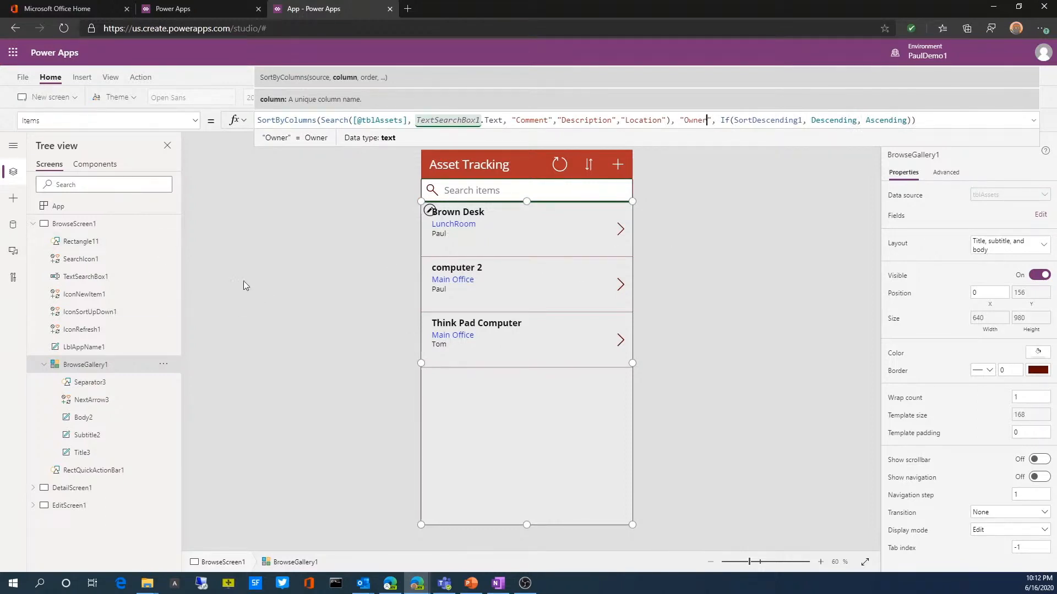
pyautogui.click(292, 262)
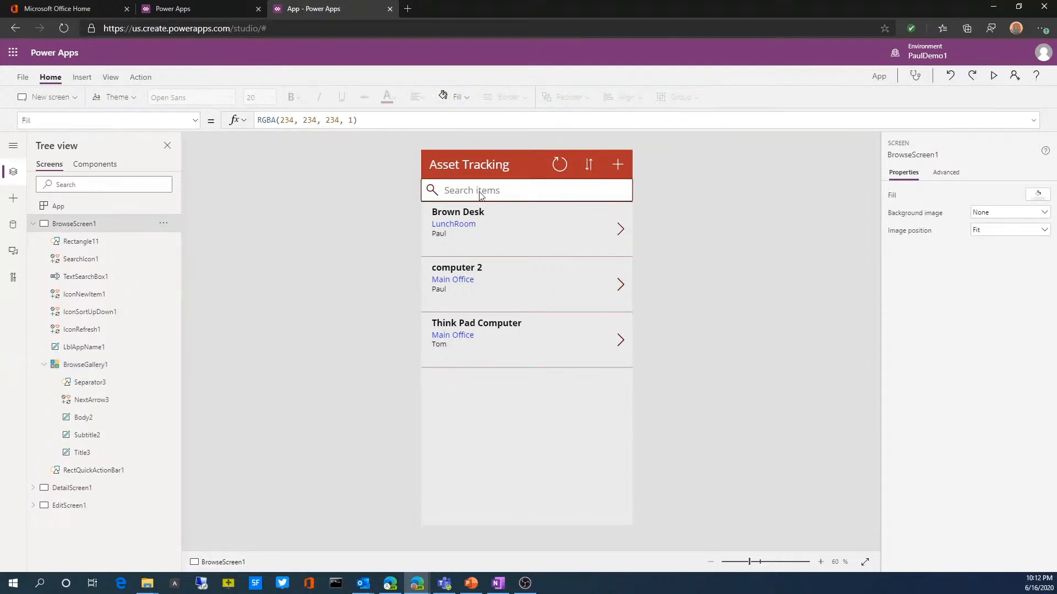
# Step: Preview the app, search the asset list for "lunch", and clear the search
pyautogui.click(993, 75)
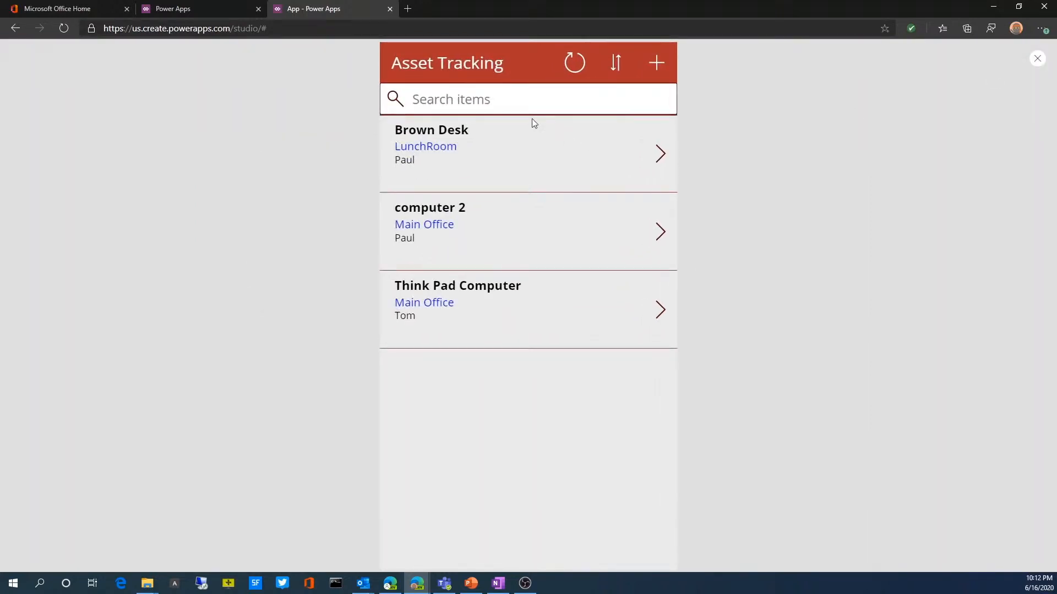
pyautogui.click(445, 101)
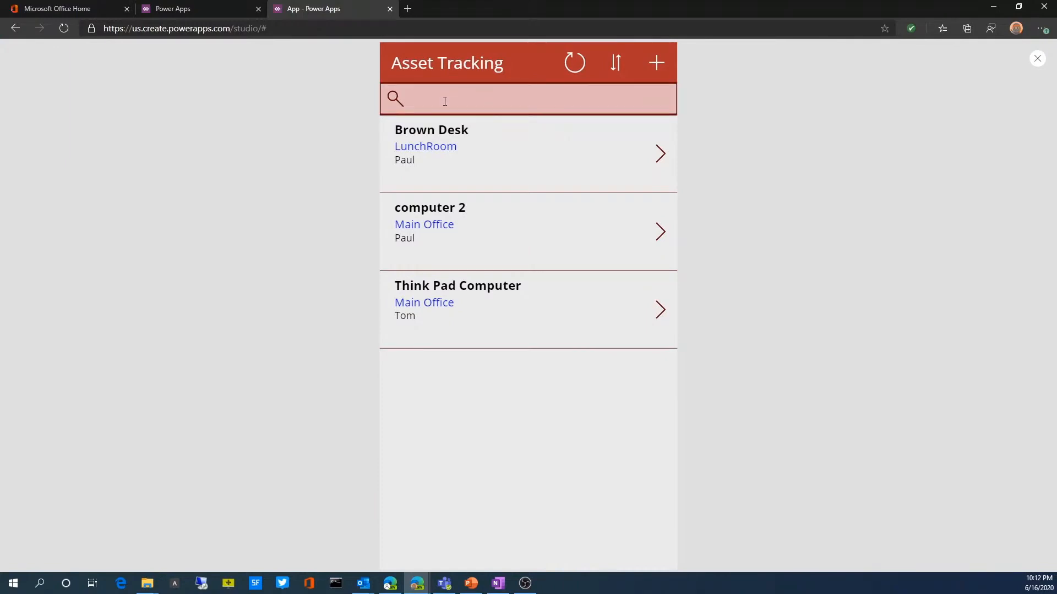
pyautogui.write('lunch')
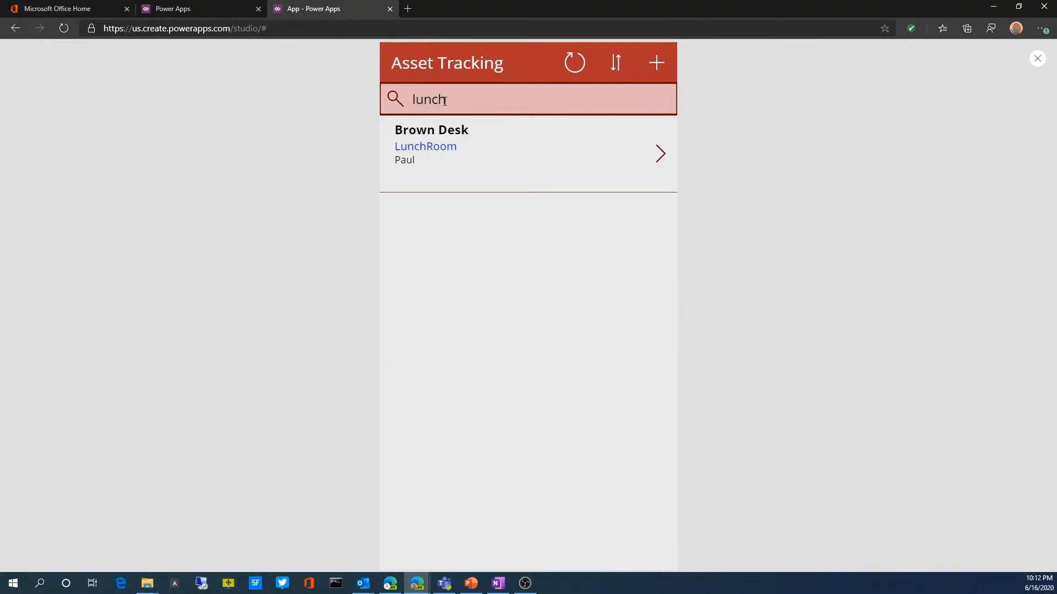
pyautogui.press('BackSpace')
pyautogui.press('BackSpace')
pyautogui.press('BackSpace')
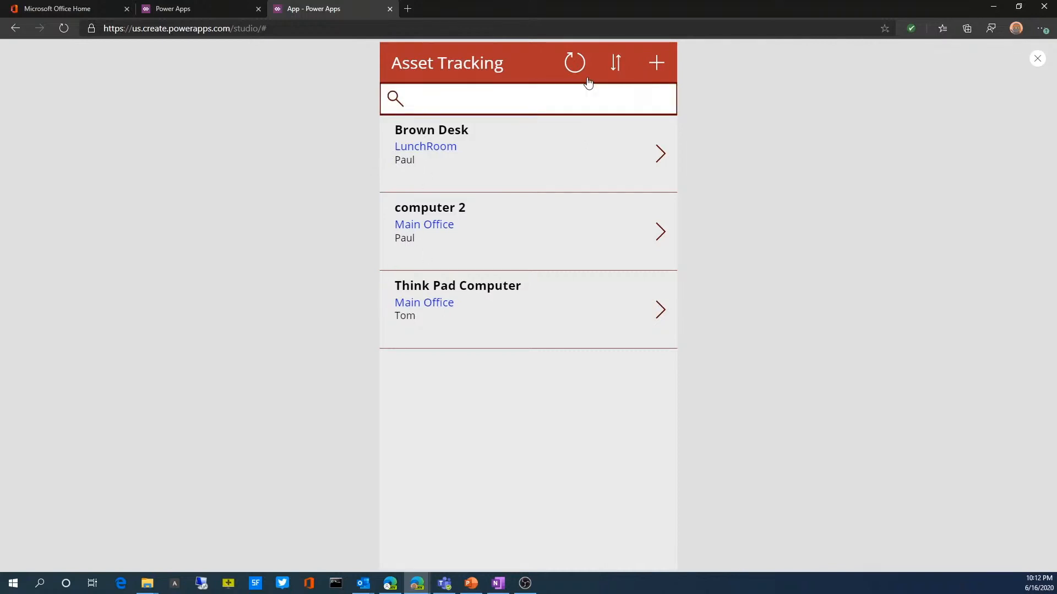
# Step: Toggle the asset list's sort order in the preview and return to editing
pyautogui.click(616, 65)
pyautogui.click(615, 65)
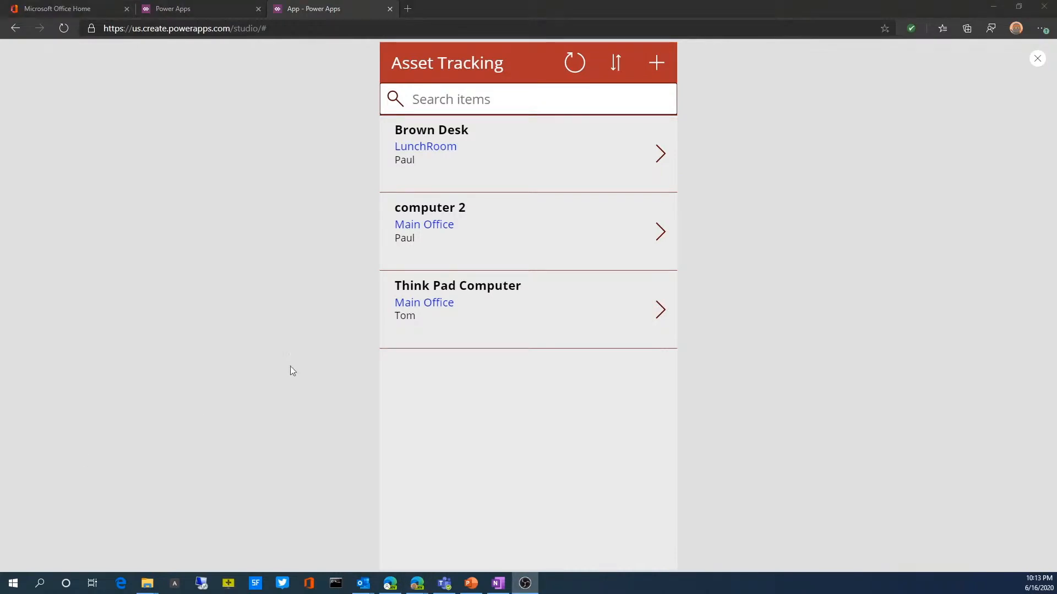
pyautogui.click(1036, 62)
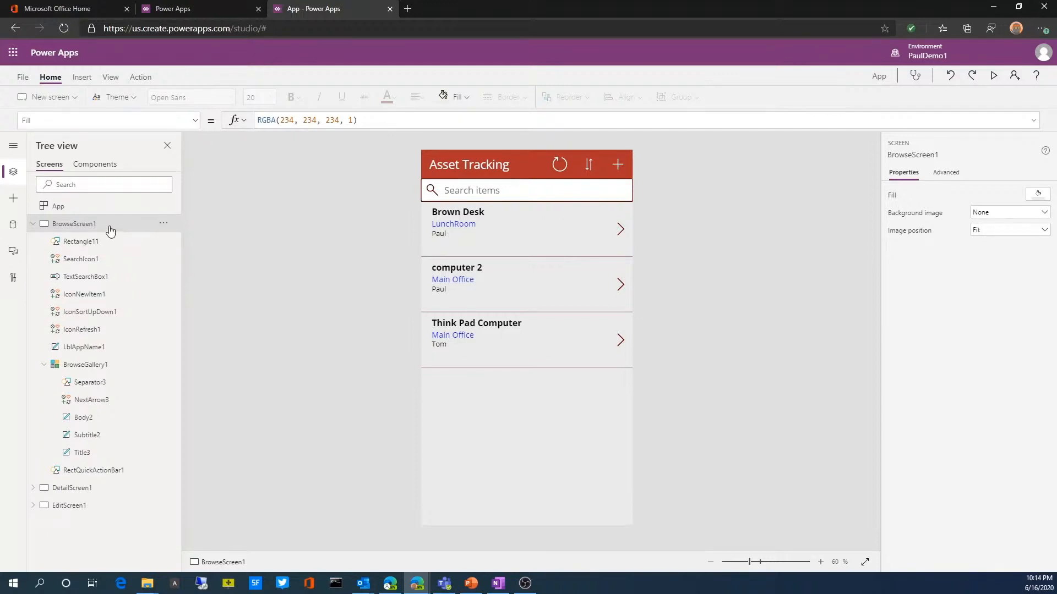
pyautogui.click(195, 121)
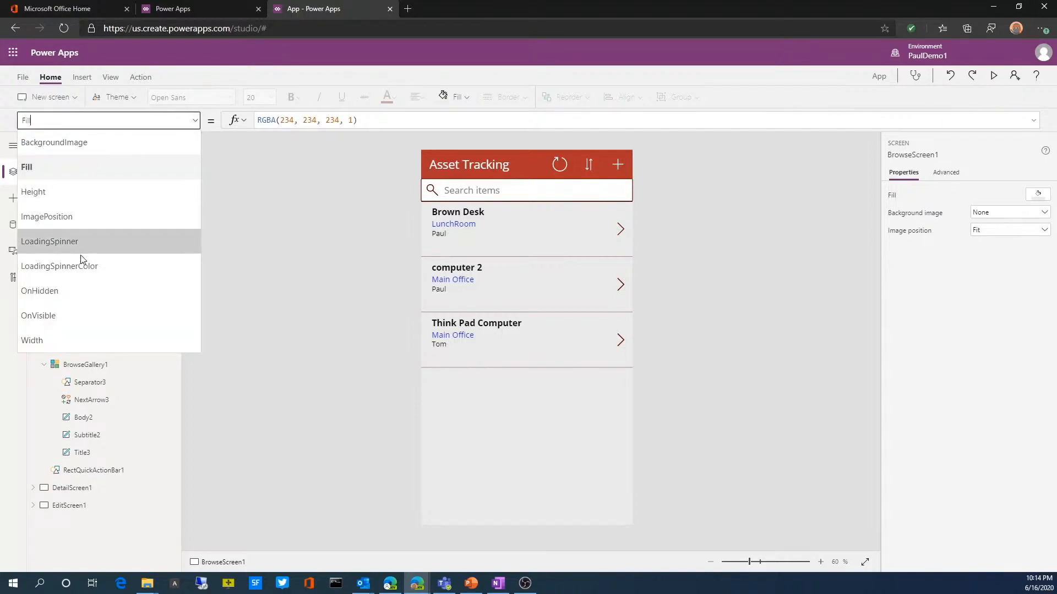
pyautogui.click(65, 318)
pyautogui.click(268, 123)
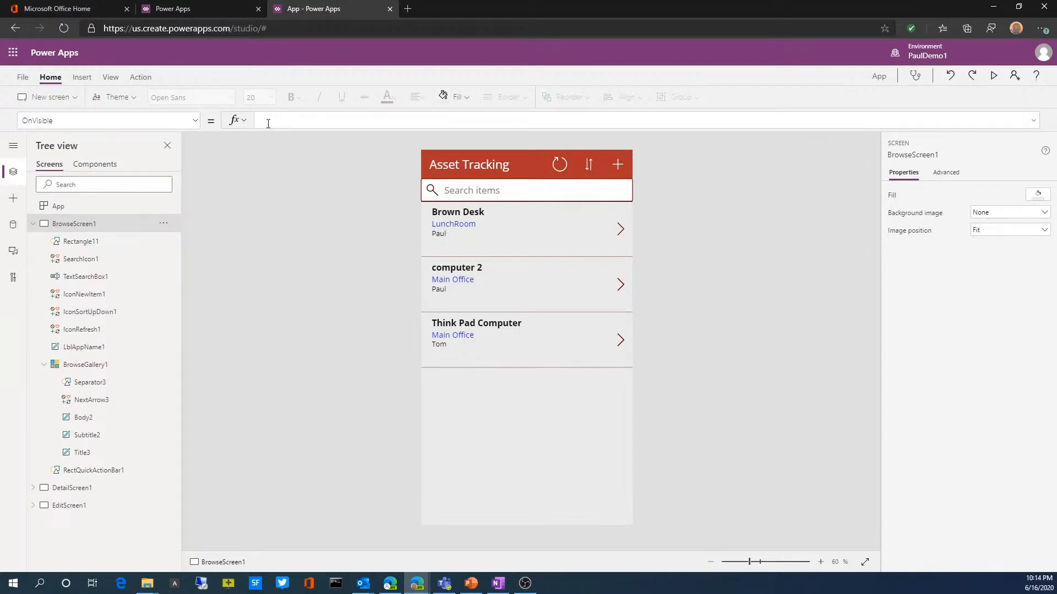
pyautogui.write('Coll')
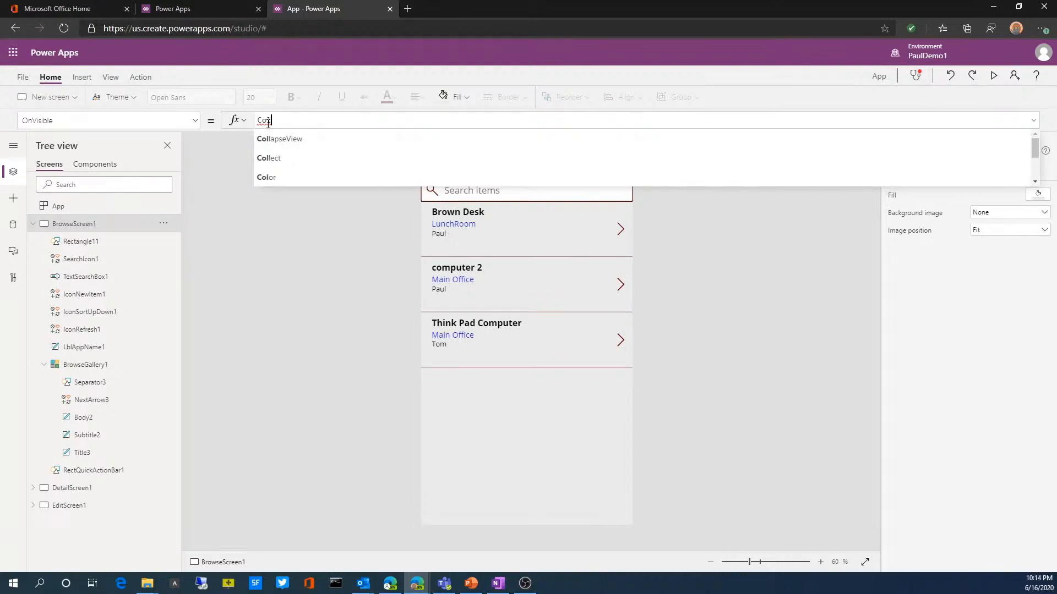
pyautogui.write('ect(')
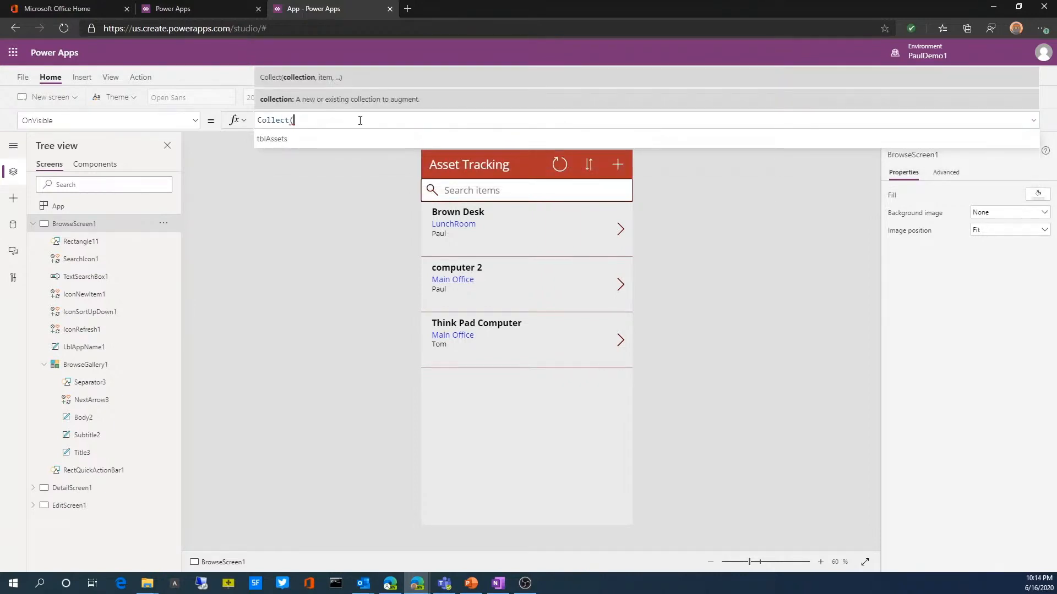
pyautogui.write('col')
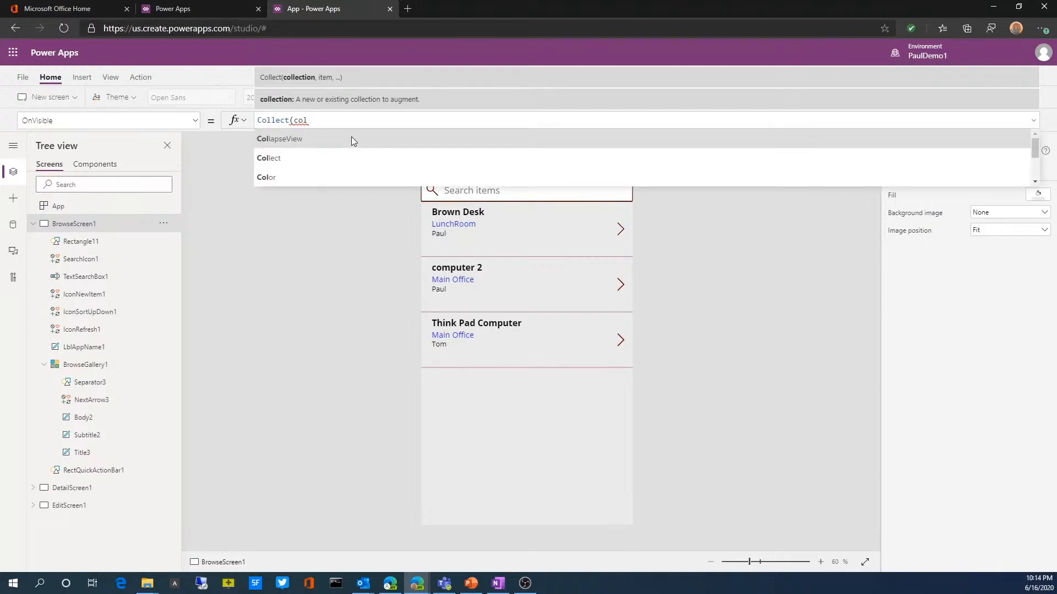
pyautogui.write('locations')
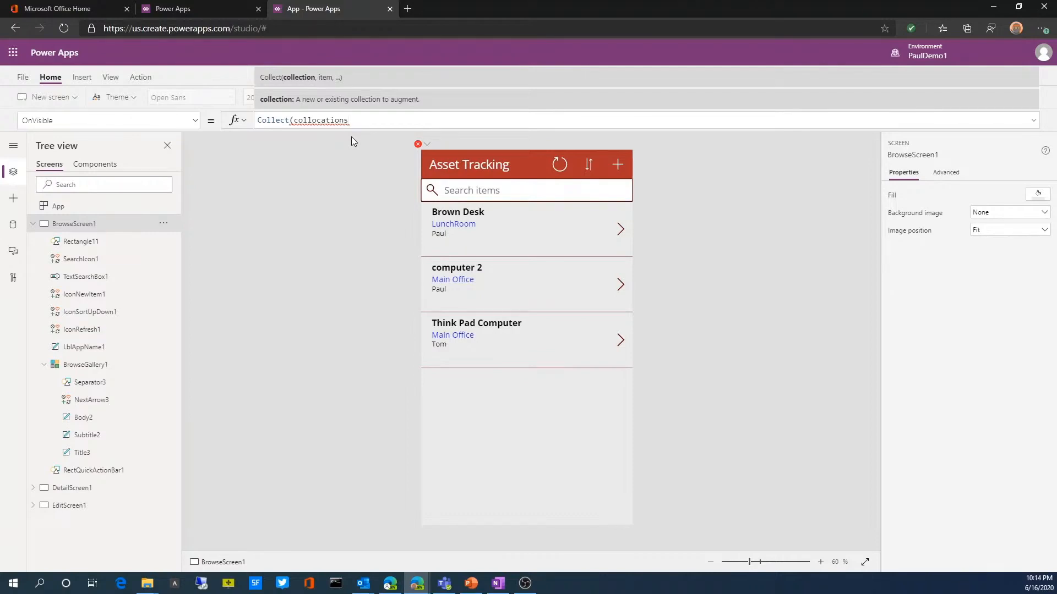
pyautogui.write(',')
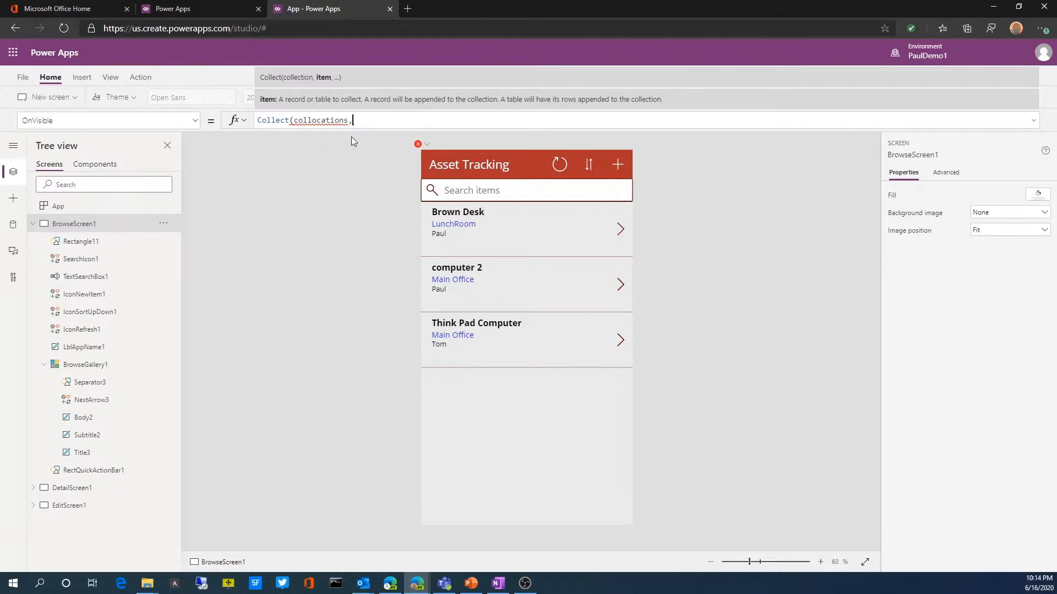
pyautogui.write('tbl')
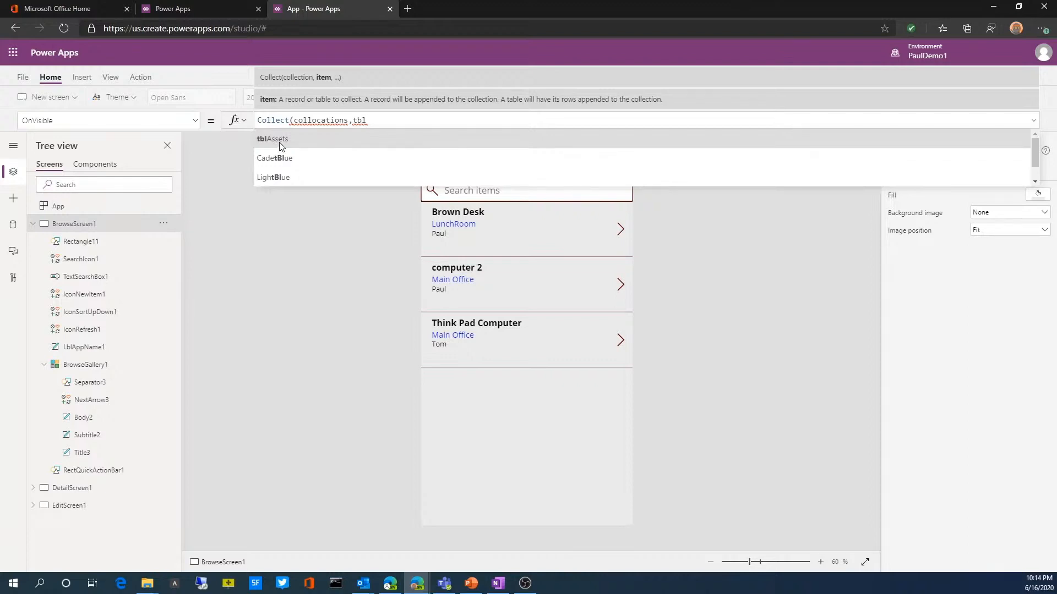
pyautogui.moveTo(369, 120); pyautogui.dragTo(246, 126)
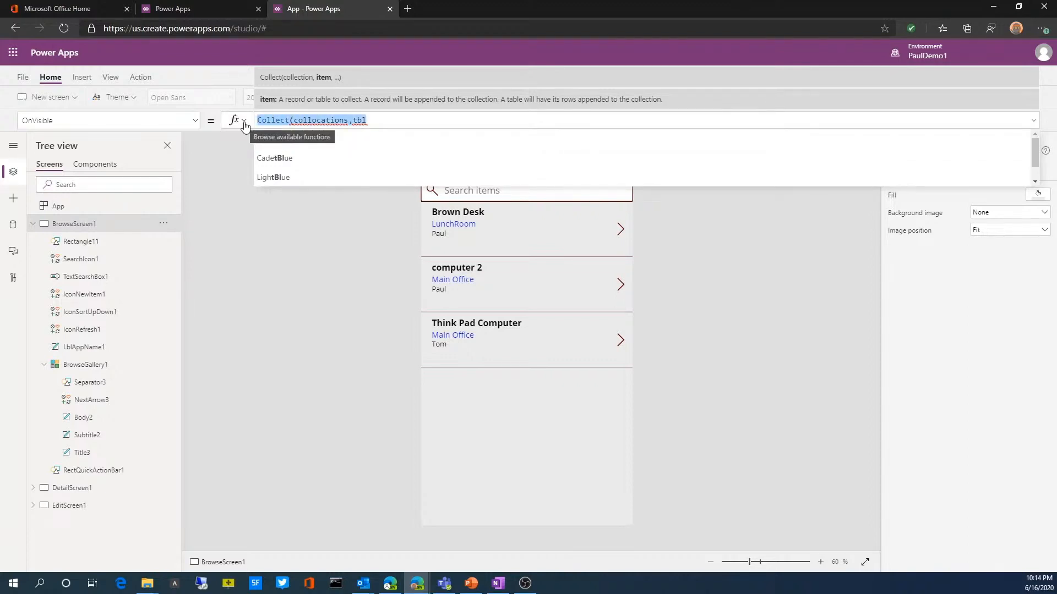
pyautogui.press('BackSpace')
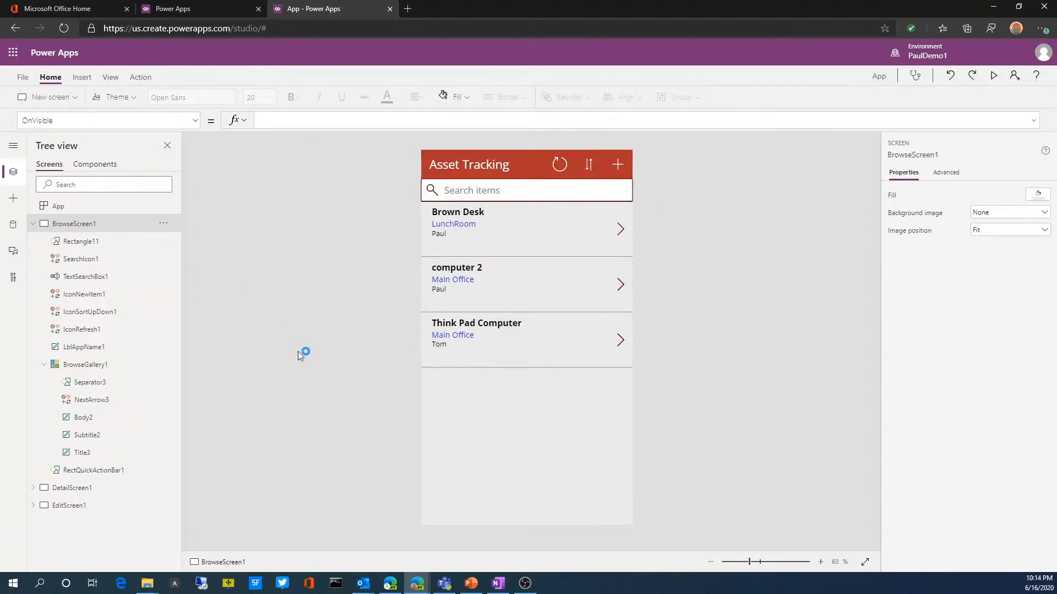
# Step: Show the app's data sources, search them for "onedrive", and clear the search
pyautogui.click(112, 80)
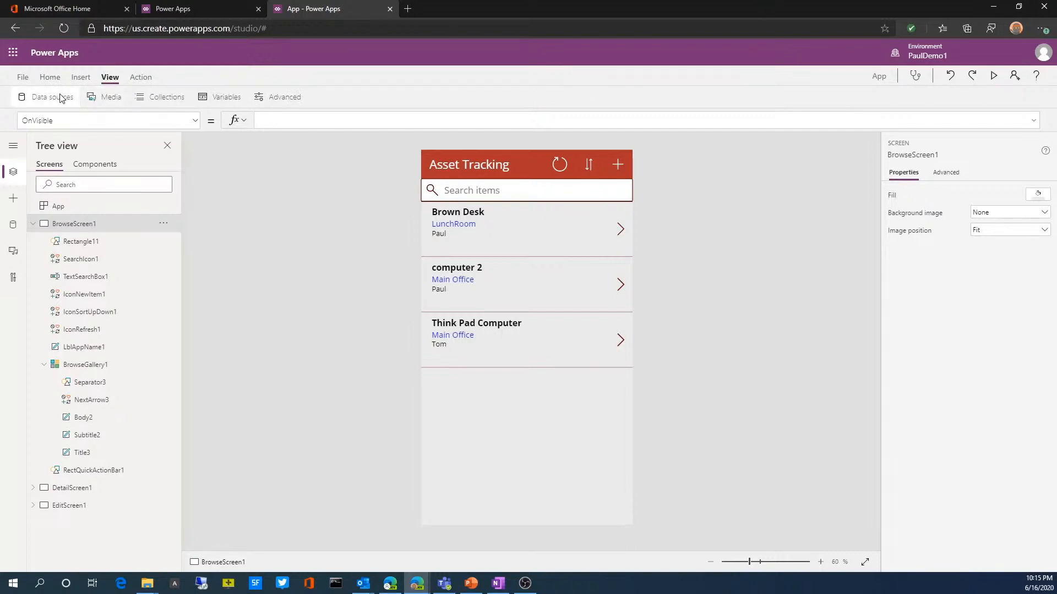
pyautogui.click(61, 98)
pyautogui.moveTo(75, 218)
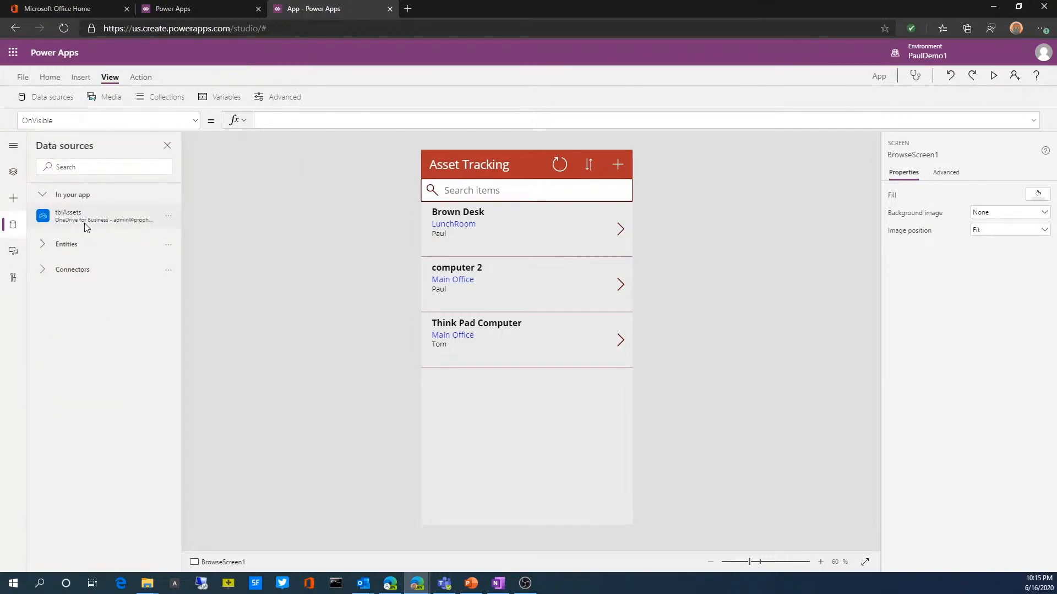
pyautogui.click(71, 164)
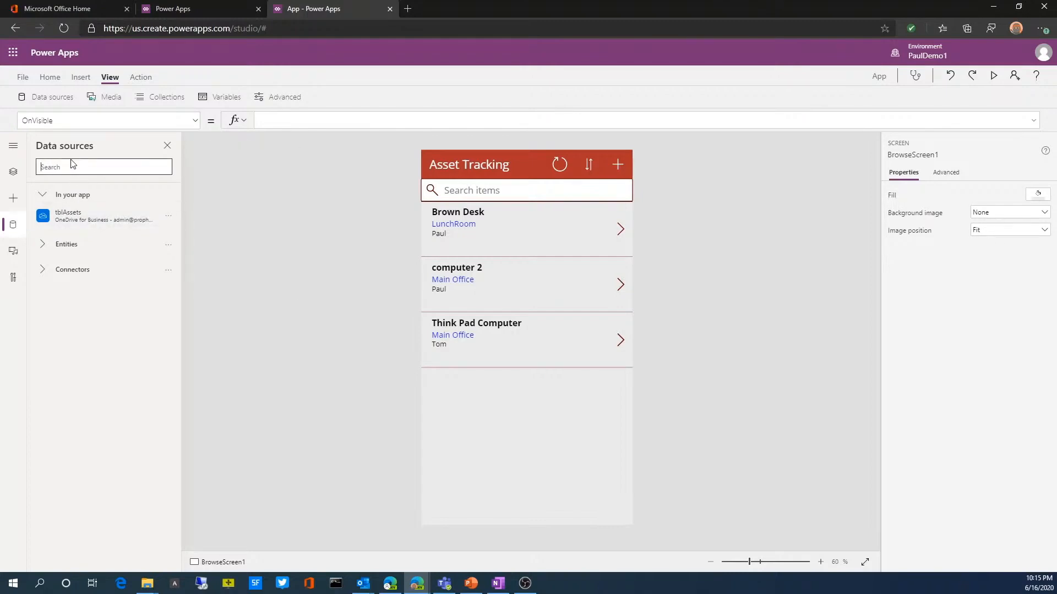
pyautogui.write('onedrive')
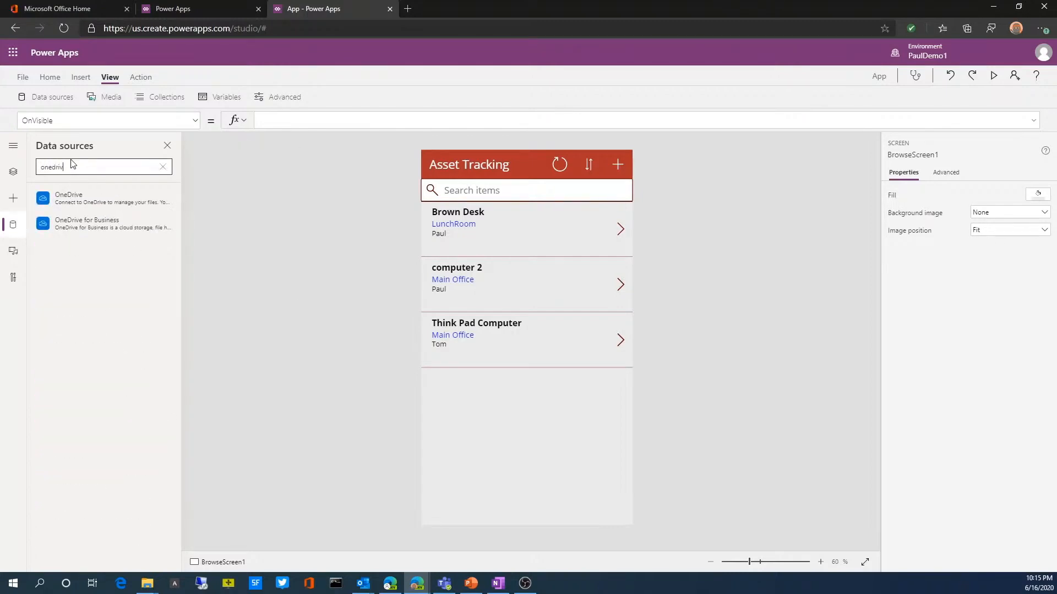
pyautogui.click(107, 229)
pyautogui.click(121, 173)
pyautogui.press('BackSpace')
pyautogui.press('BackSpace')
pyautogui.press('BackSpace')
pyautogui.press('BackSpace')
pyautogui.press('BackSpace')
pyautogui.press('BackSpace')
pyautogui.press('BackSpace')
pyautogui.press('BackSpace')
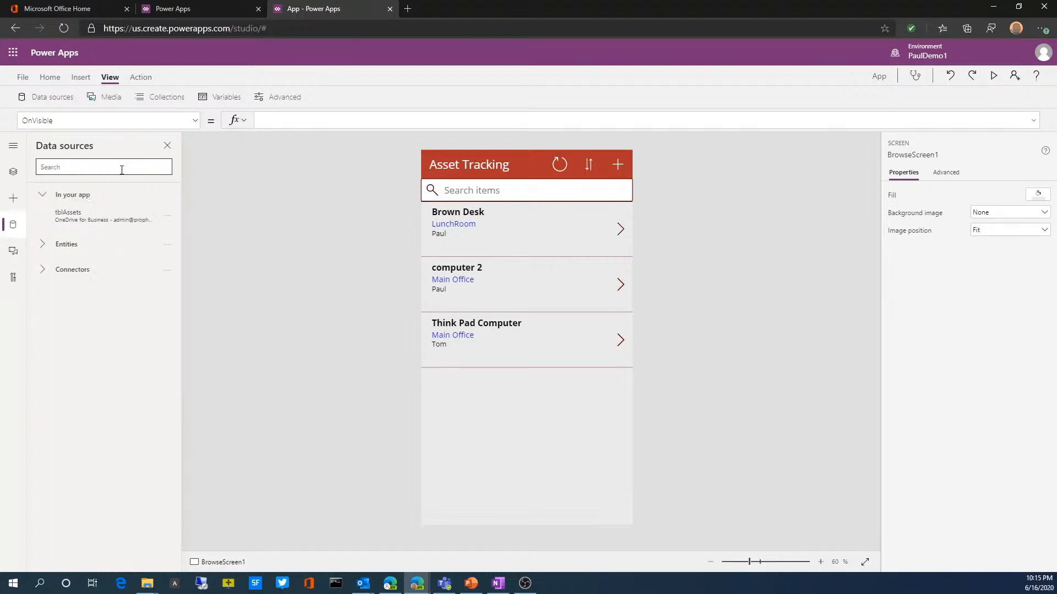
# Step: Examine the list of connectors available as data sources
pyautogui.click(39, 270)
pyautogui.click(58, 416)
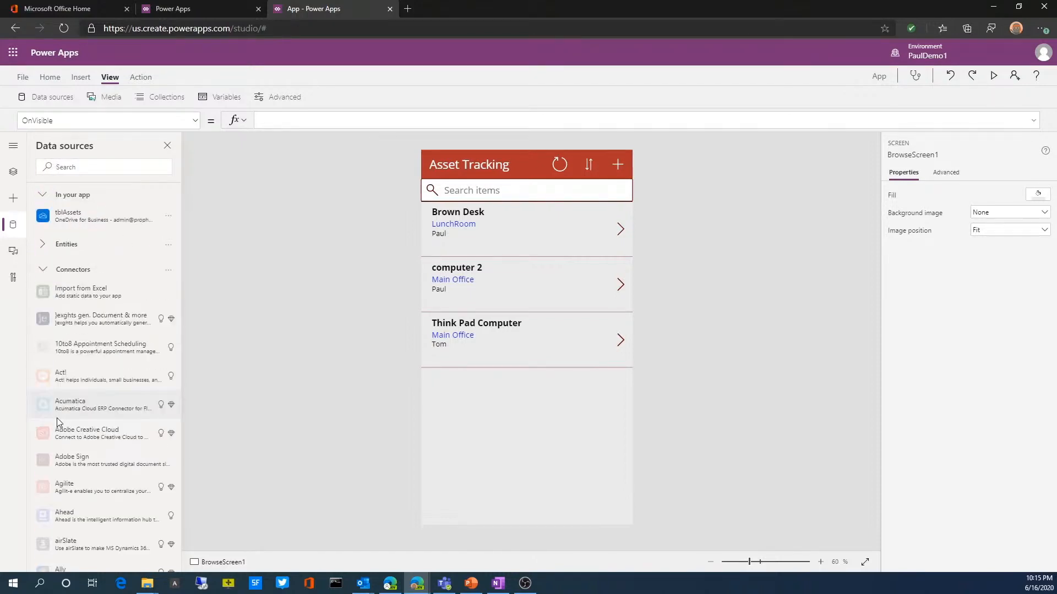
pyautogui.scroll(-3, 81, 386)
pyautogui.scroll(-20, 83, 391)
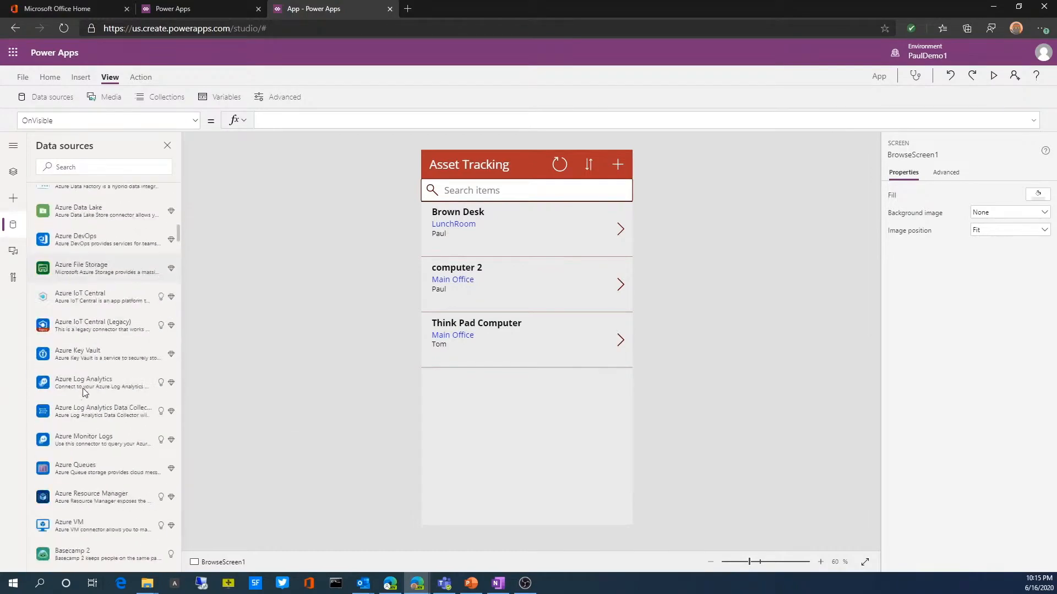
pyautogui.scroll(-15, 84, 396)
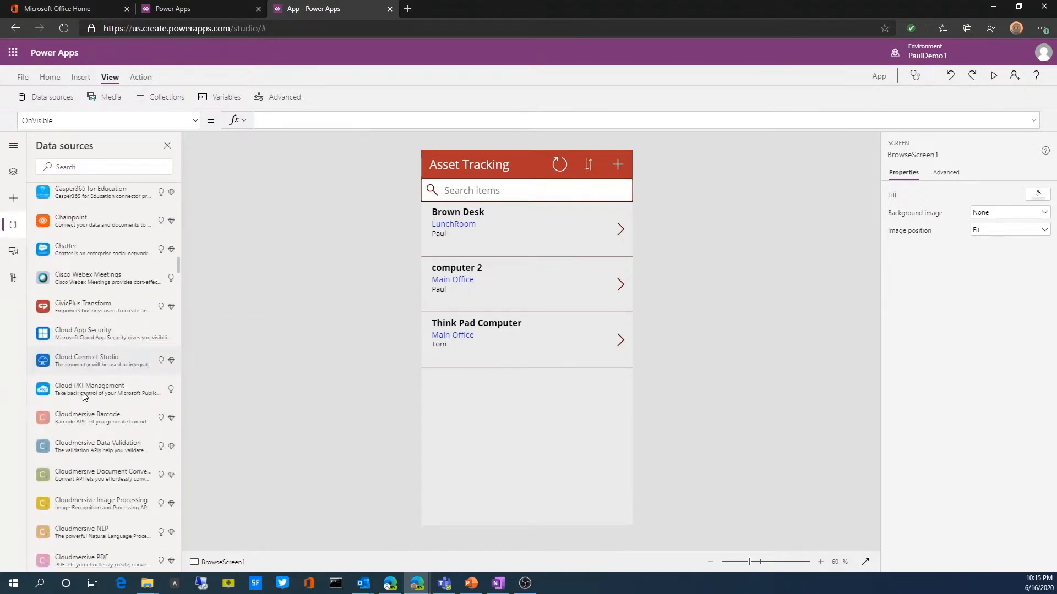
pyautogui.scroll(-3, 83, 393)
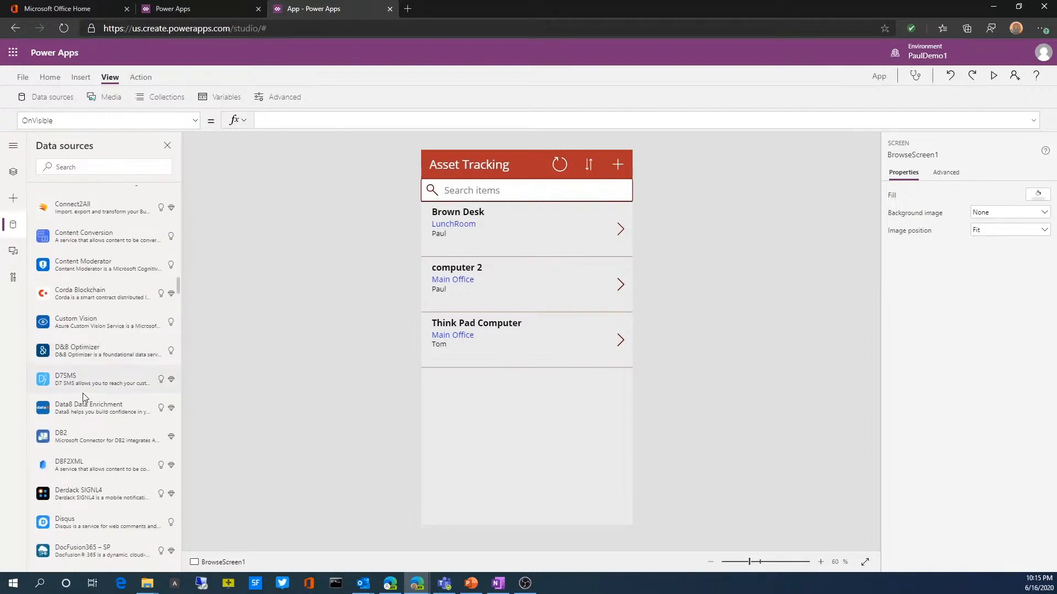
pyautogui.scroll(8, 83, 393)
pyautogui.scroll(15, 84, 397)
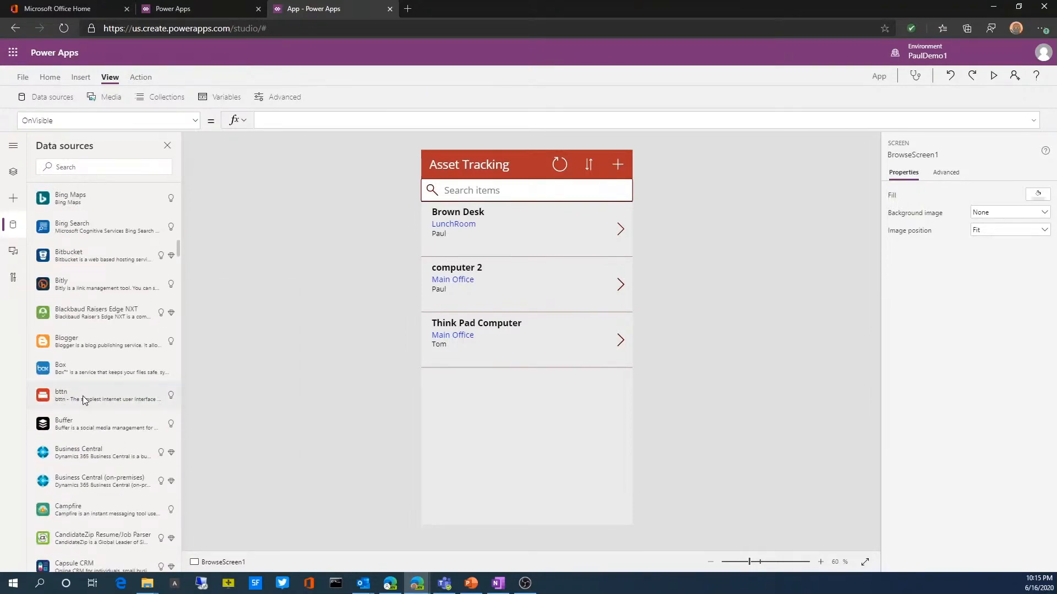
pyautogui.scroll(15, 84, 401)
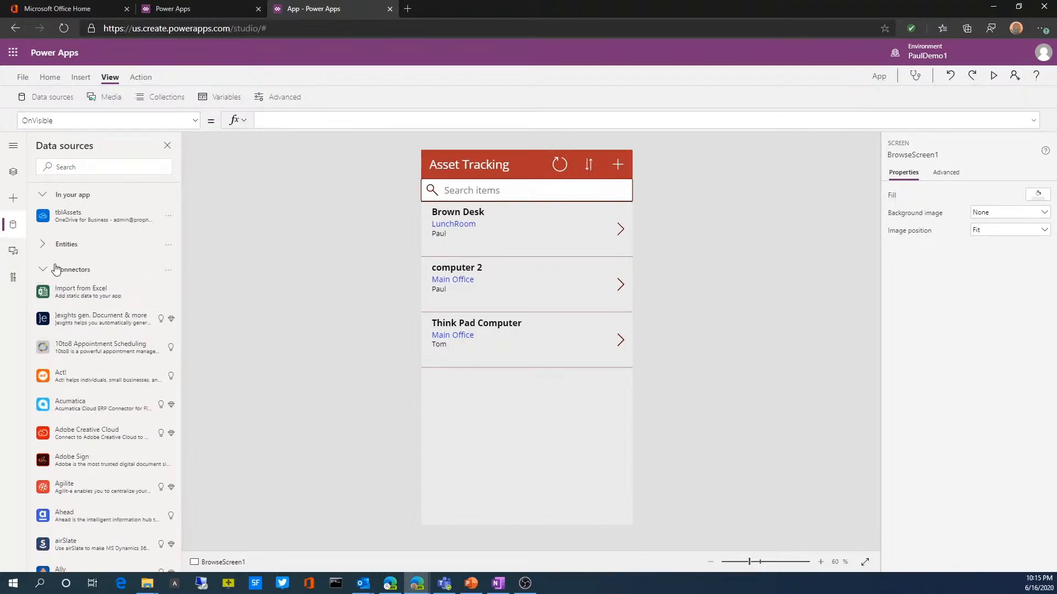
# Step: Search the data sources for "onedrive" and choose the existing OneDrive for Business connection
pyautogui.click(74, 168)
pyautogui.write('on')
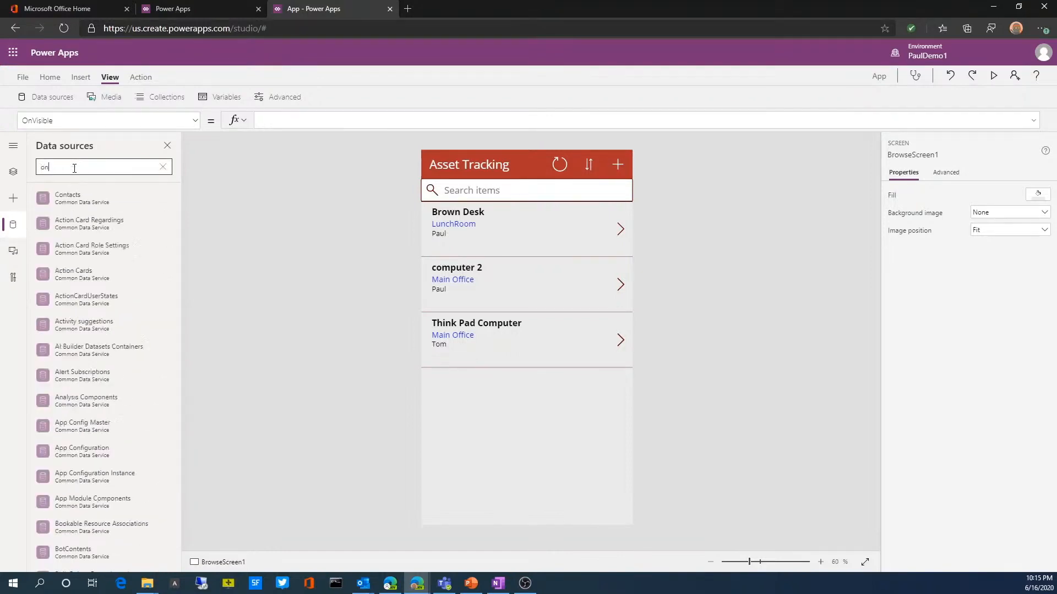
pyautogui.write('edrive')
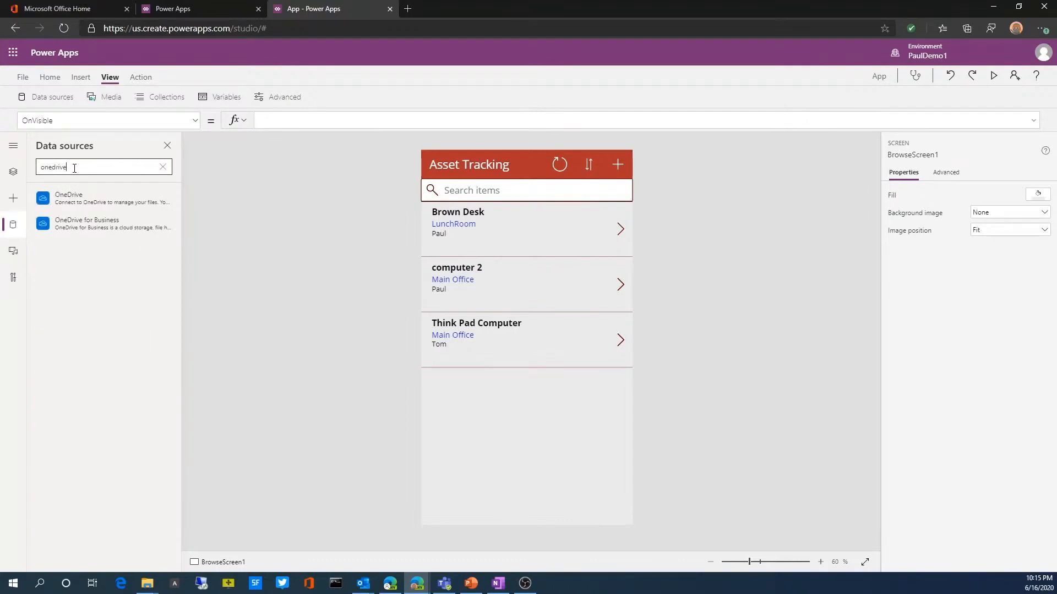
pyautogui.moveTo(80, 203)
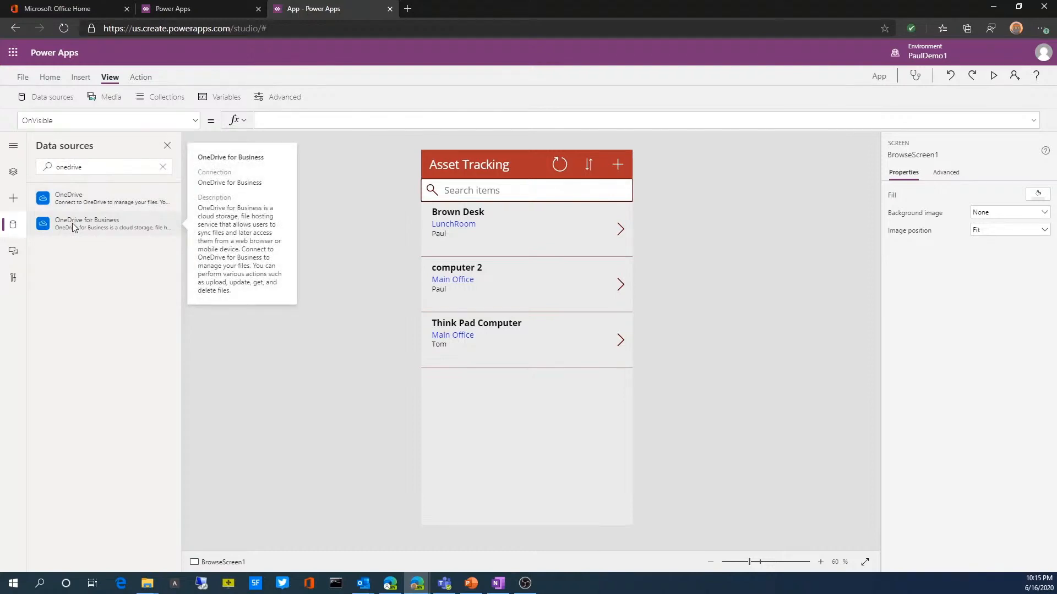
pyautogui.click(72, 223)
pyautogui.click(237, 273)
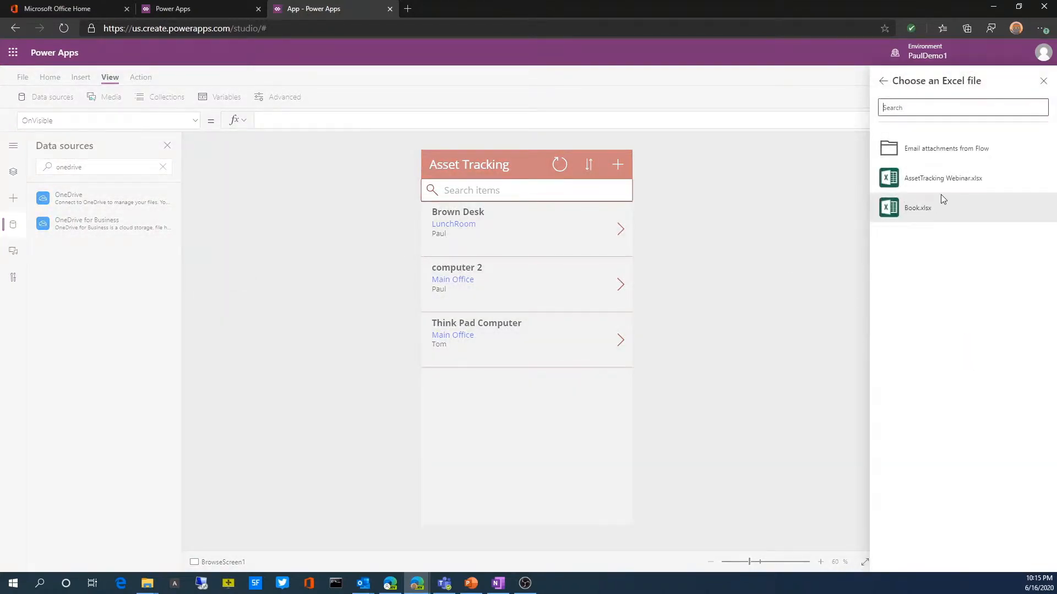
# Step: Connect the tblLocations and tblOwner tables from AssetTracking Webinar.xlsx to the app
pyautogui.click(934, 189)
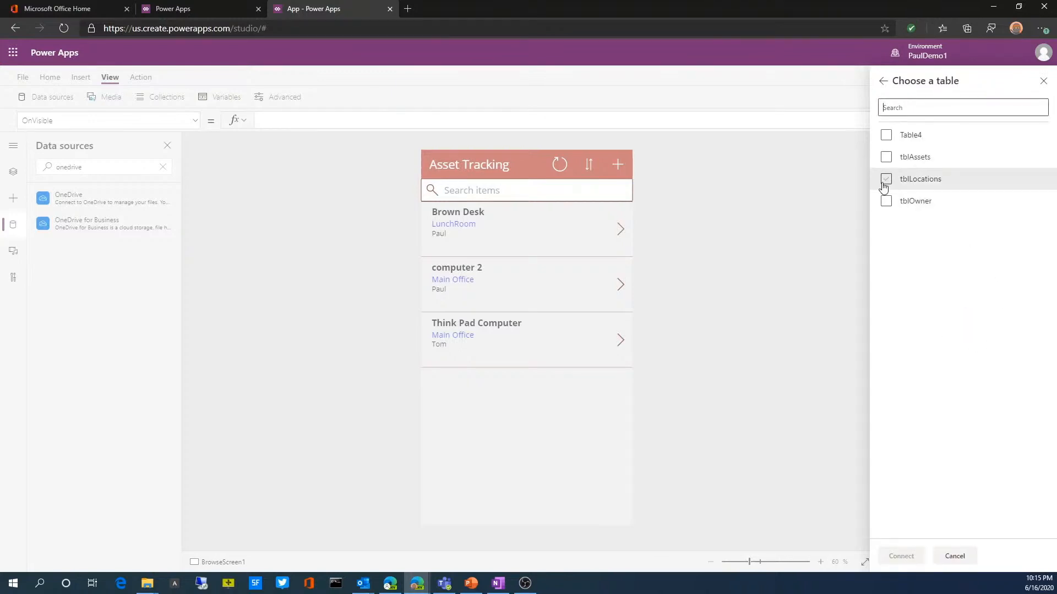
pyautogui.click(886, 201)
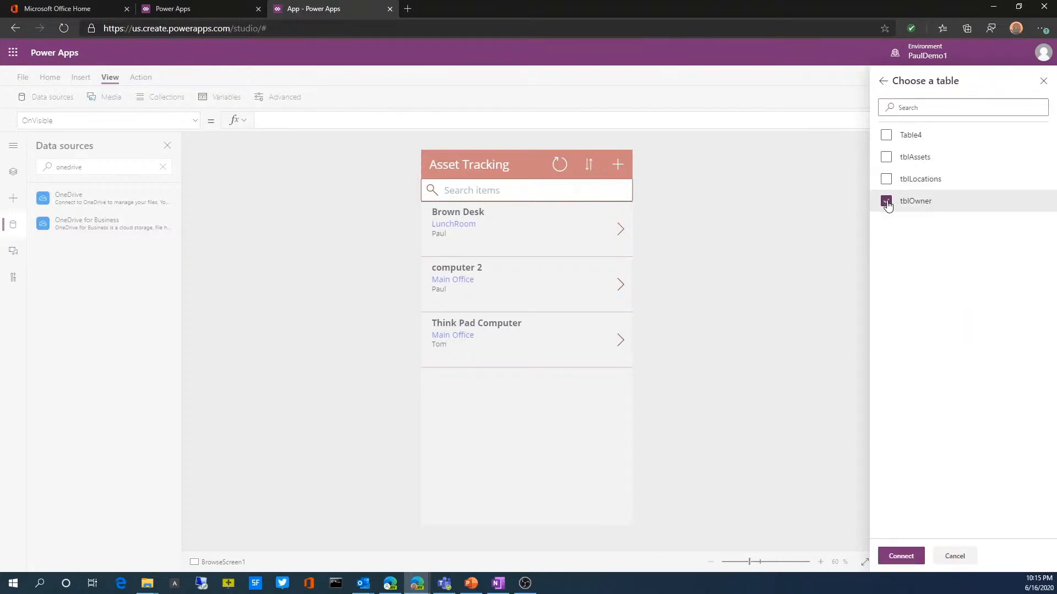
pyautogui.click(887, 179)
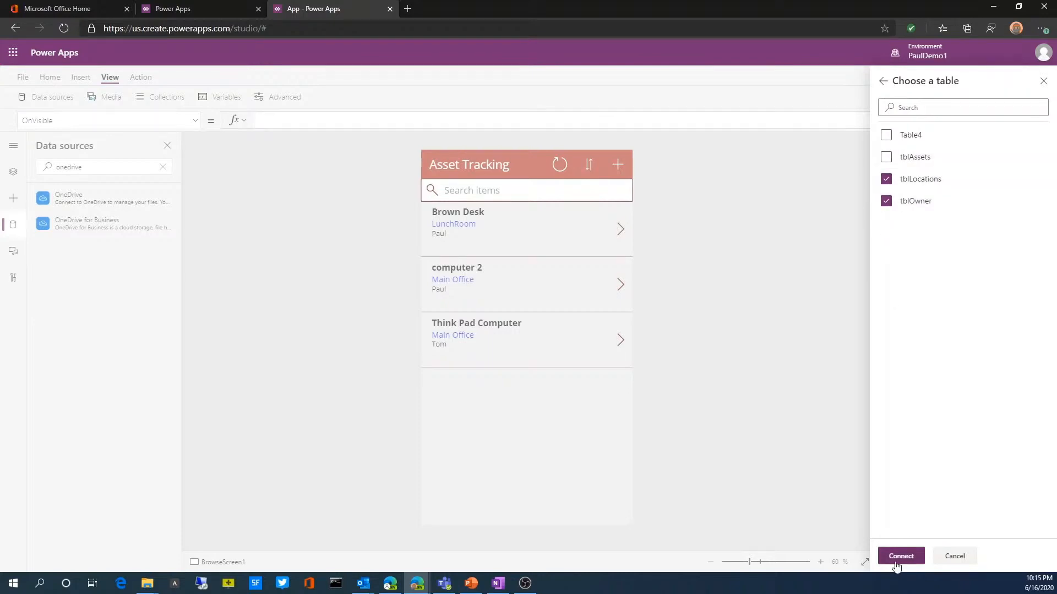
pyautogui.click(899, 556)
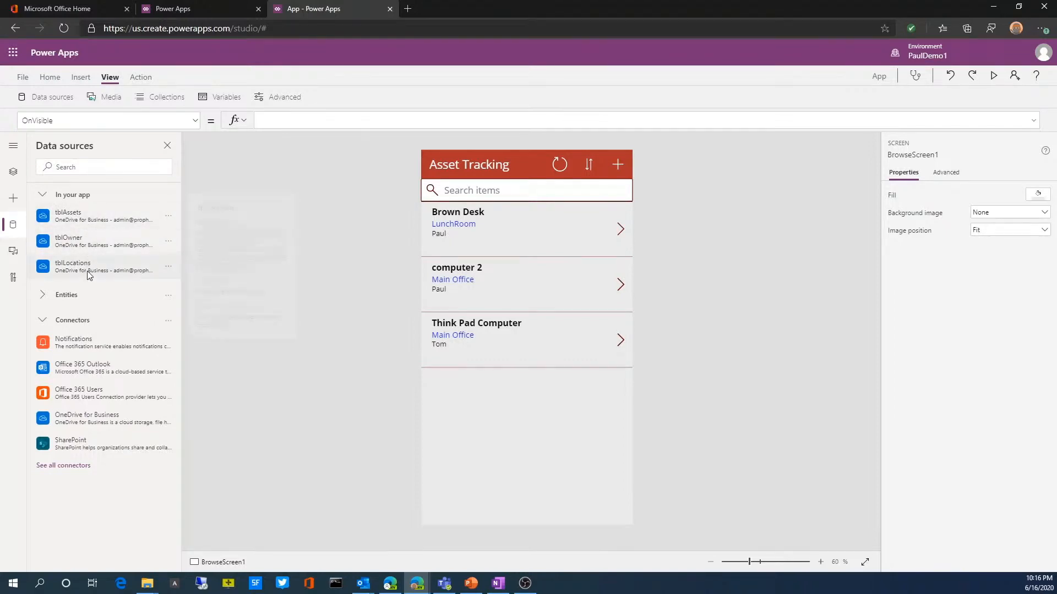
pyautogui.moveTo(89, 274)
# Step: Check the app's collections and set BrowseScreen1's OnVisible property to Collect(collocations,tblLocations)
pyautogui.click(143, 98)
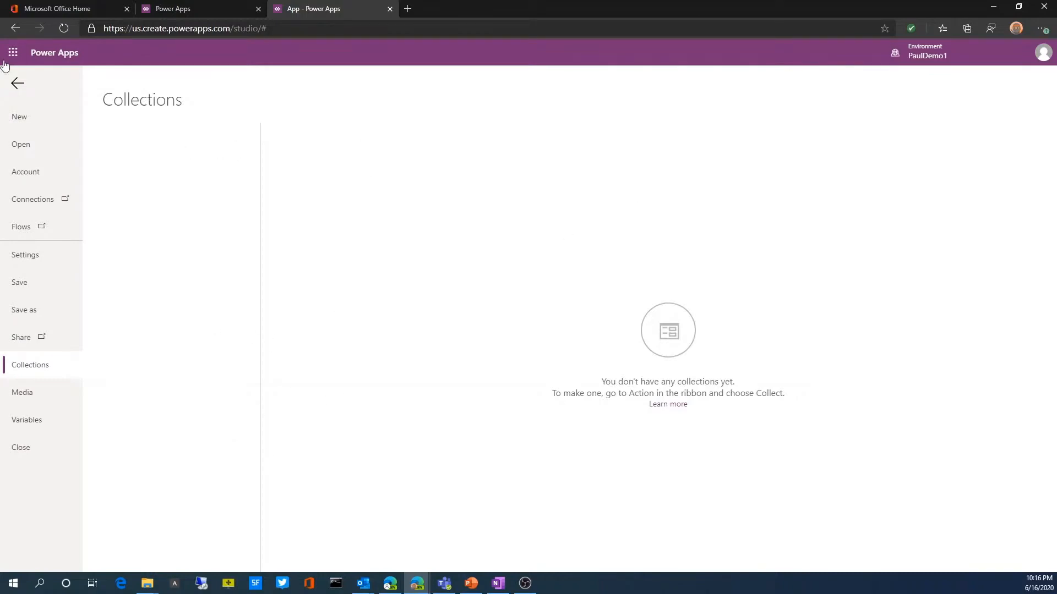
pyautogui.click(18, 85)
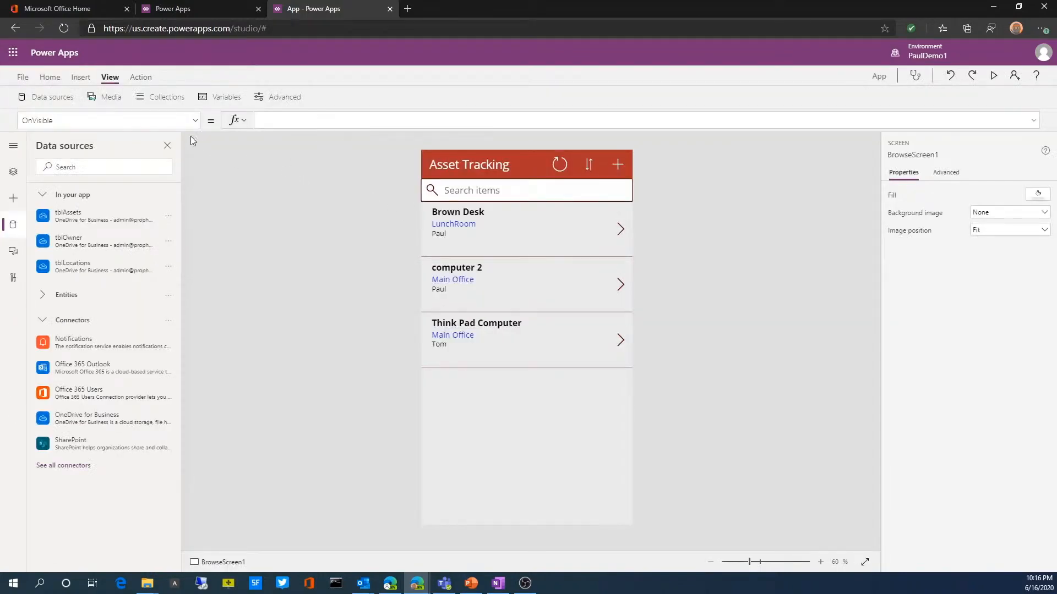
pyautogui.click(265, 122)
pyautogui.write('collec')
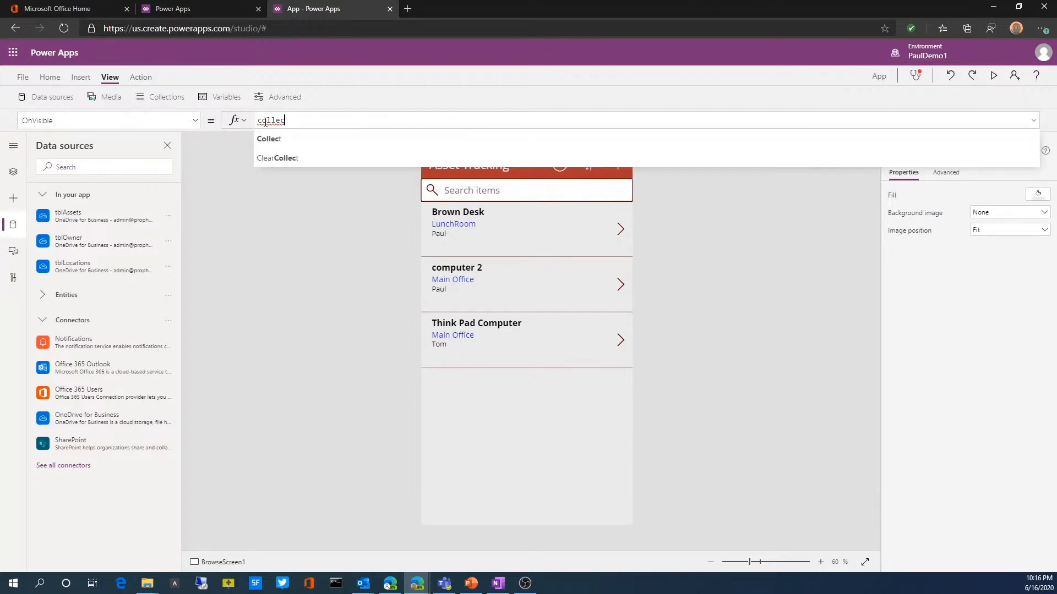
pyautogui.write('t(')
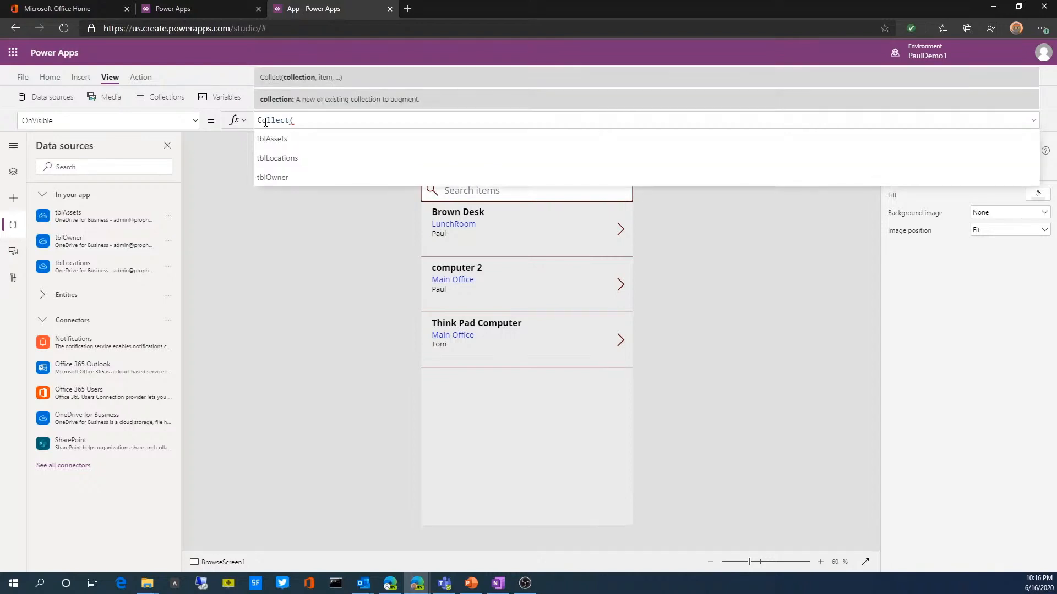
pyautogui.write('coll')
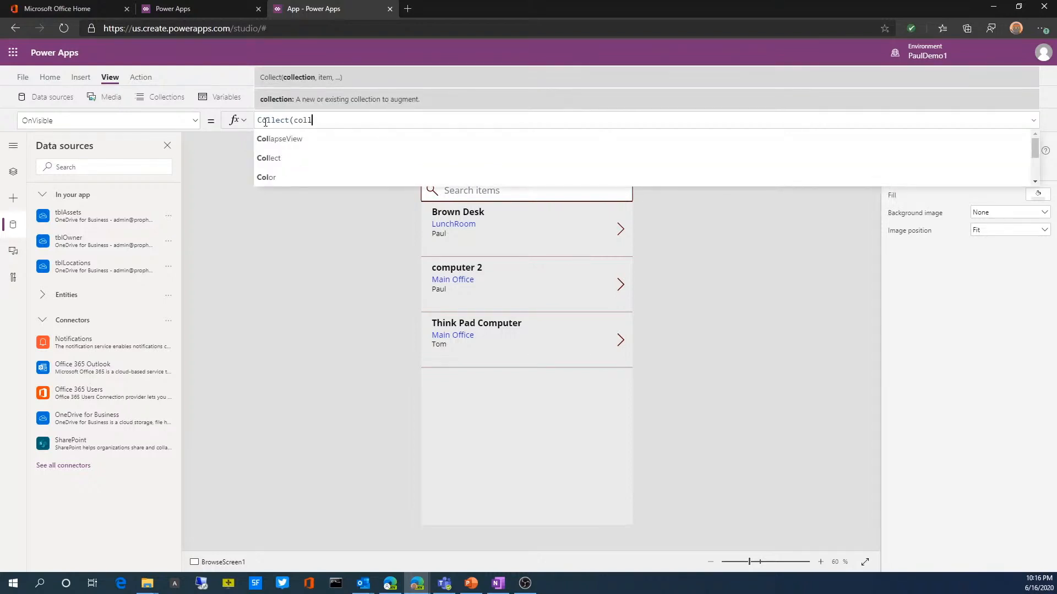
pyautogui.write('ocations,')
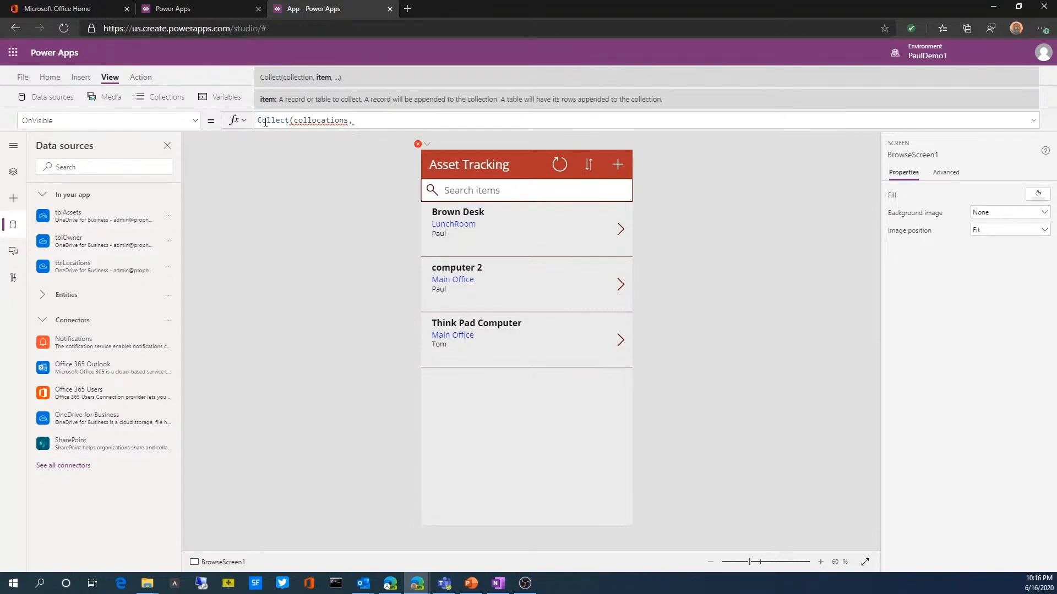
pyautogui.write('tbl')
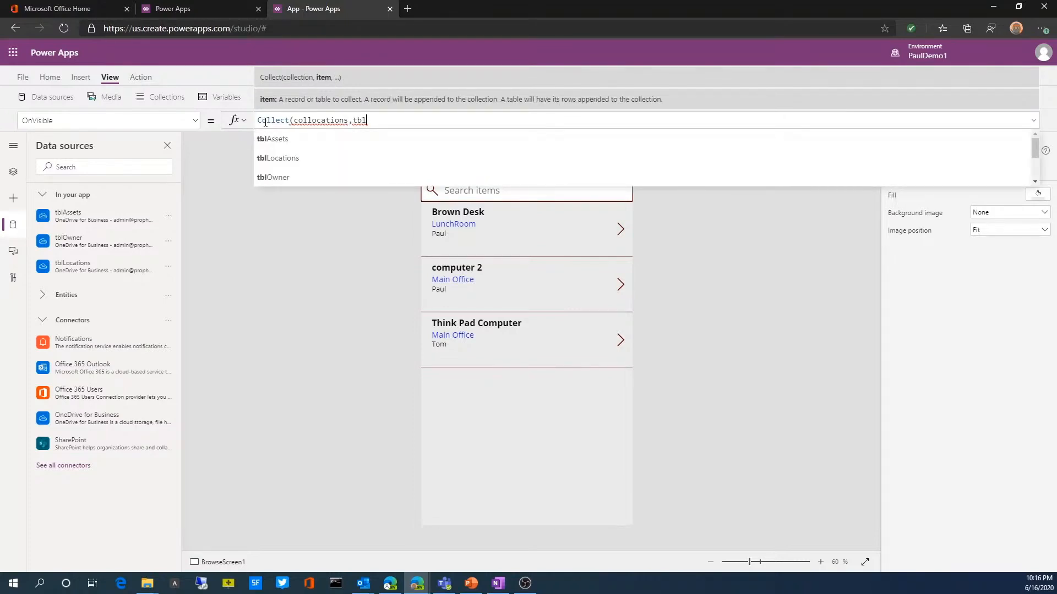
pyautogui.click(262, 163)
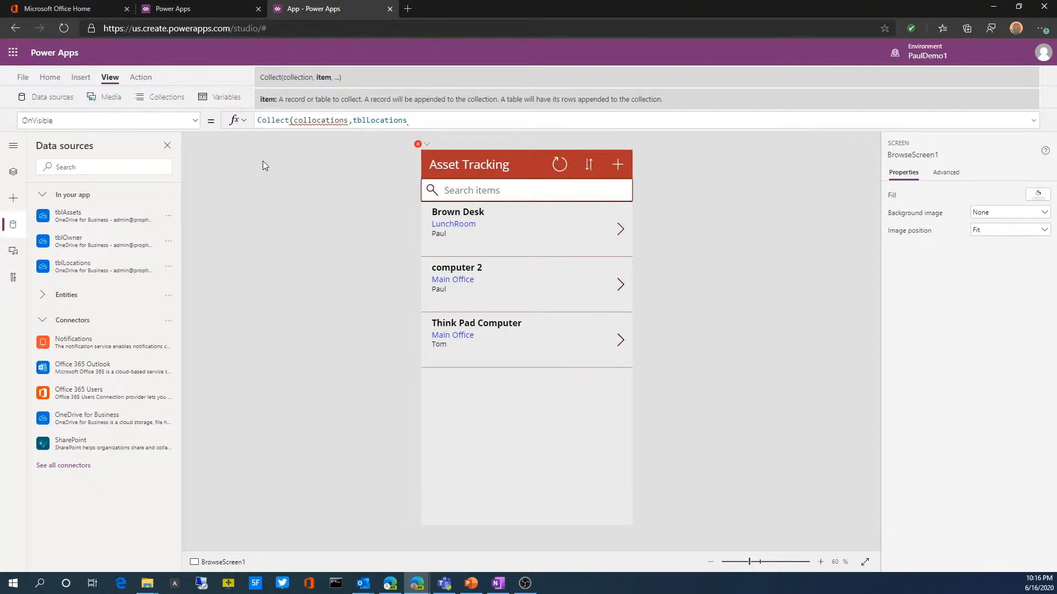
pyautogui.write(')')
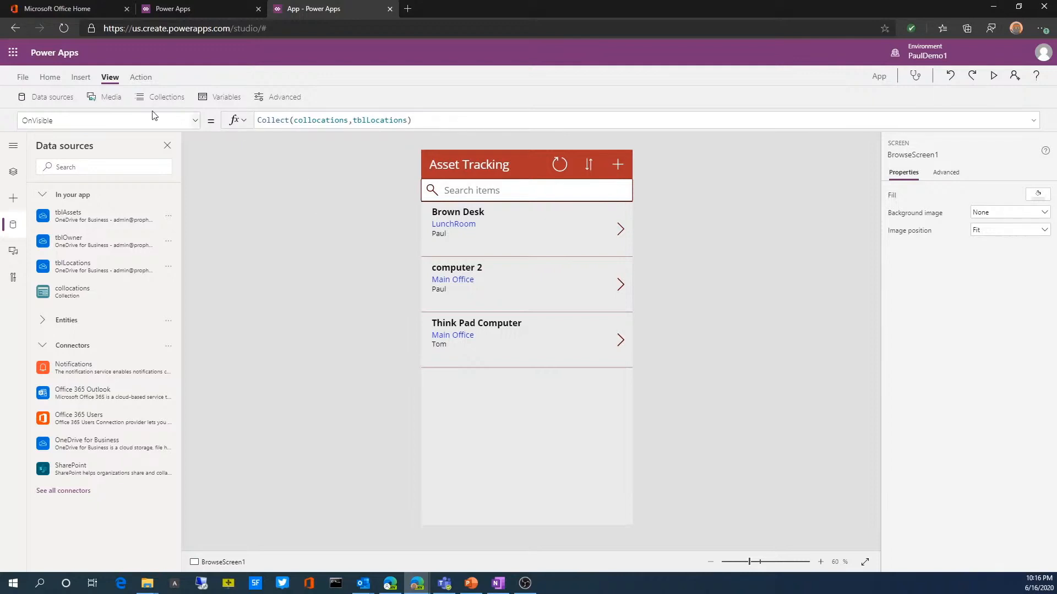
# Step: Run and close the app preview, check the contents of the collocations collection, and return to the editor
pyautogui.click(994, 76)
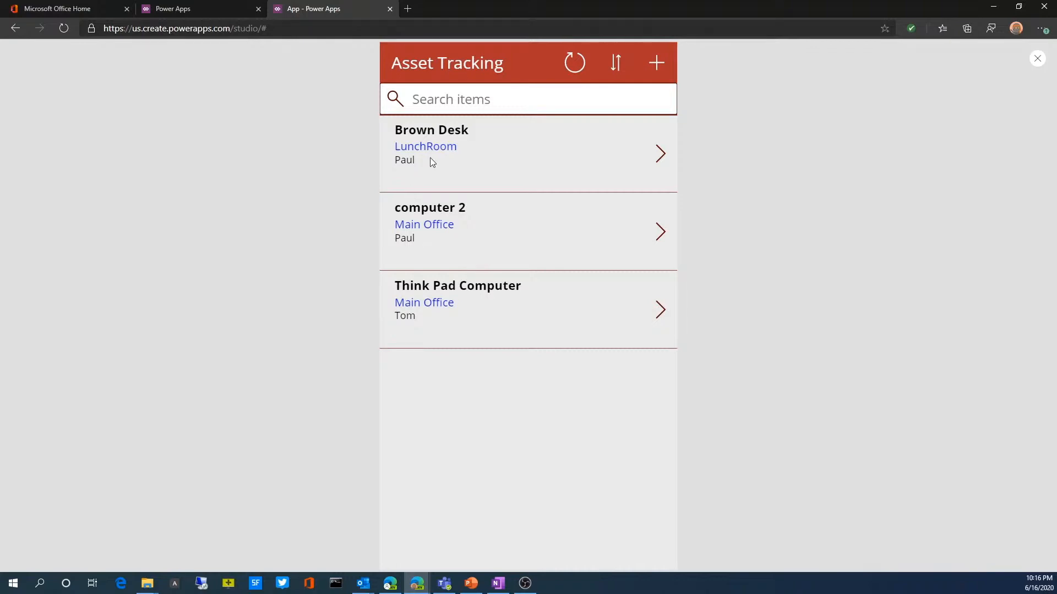
pyautogui.click(1038, 58)
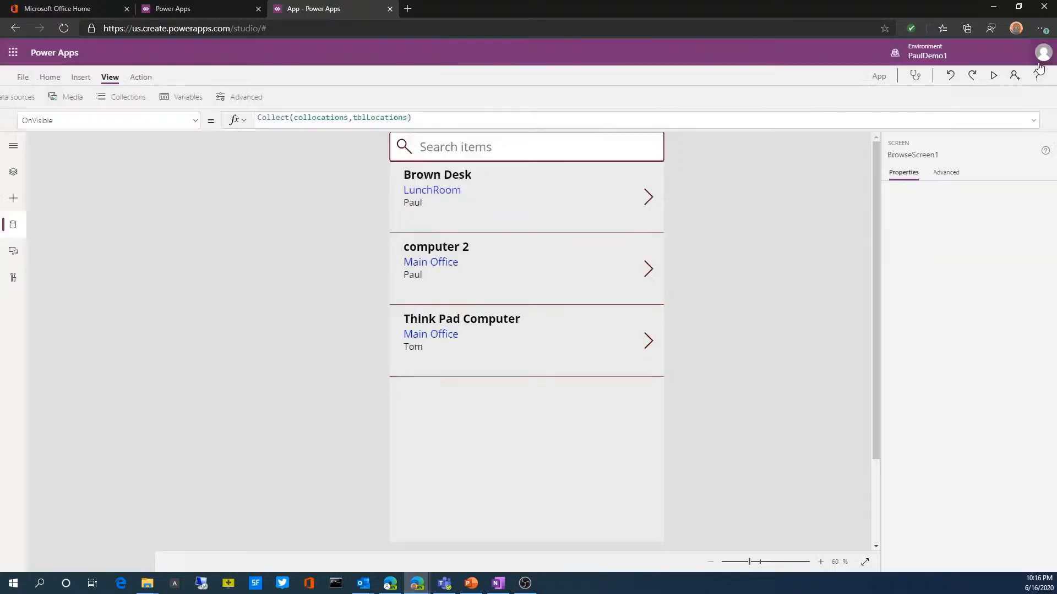
pyautogui.click(171, 105)
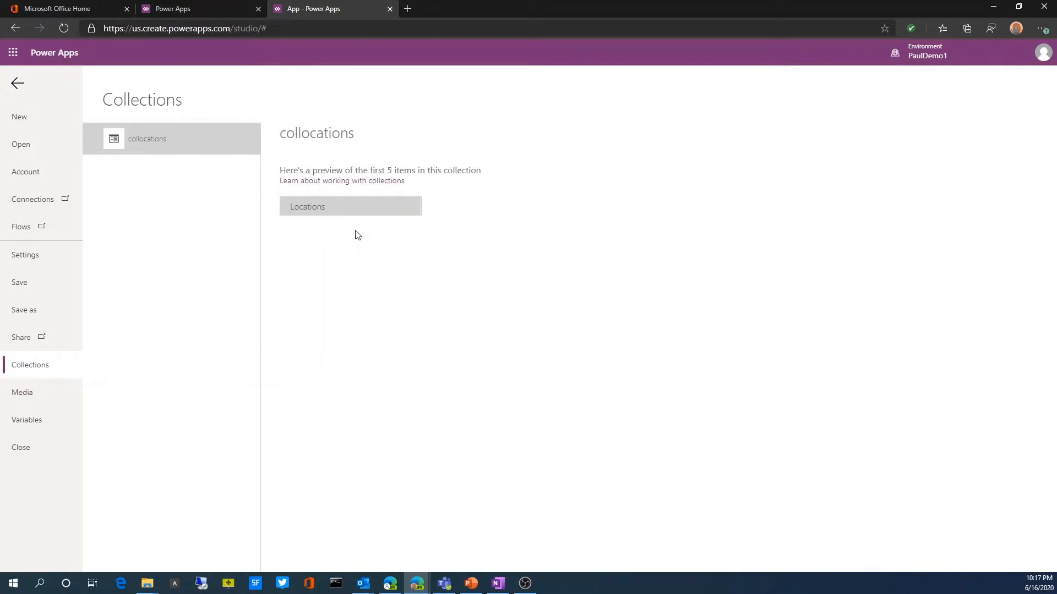
pyautogui.click(20, 86)
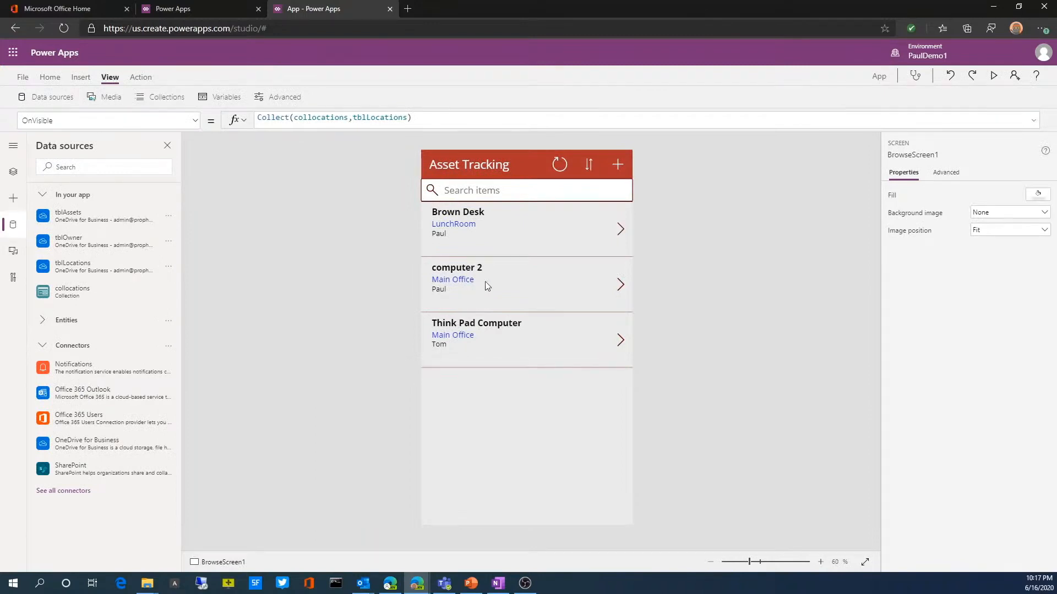
# Step: Inspect the formulas of the refresh icon and the asset gallery, and select BrowseScreen1 in the screen hierarchy
pyautogui.click(489, 343)
pyautogui.click(559, 164)
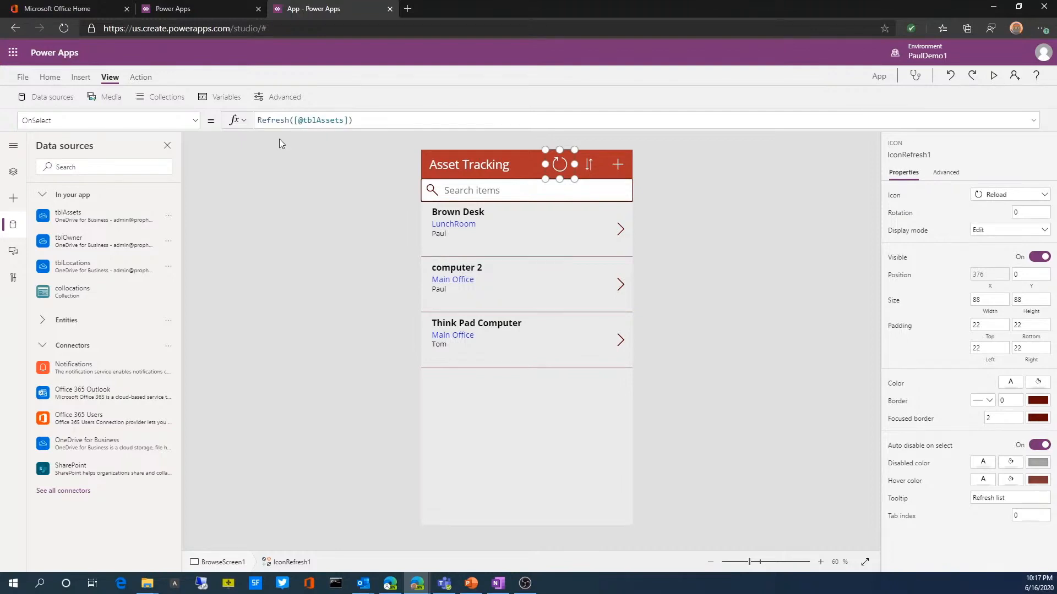
pyautogui.click(461, 451)
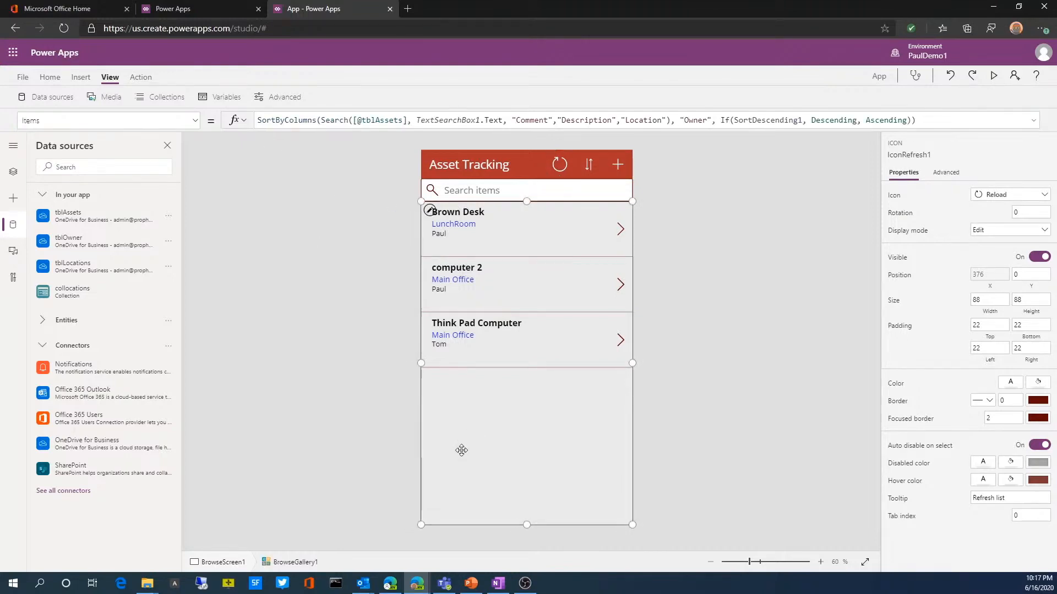
pyautogui.click(14, 175)
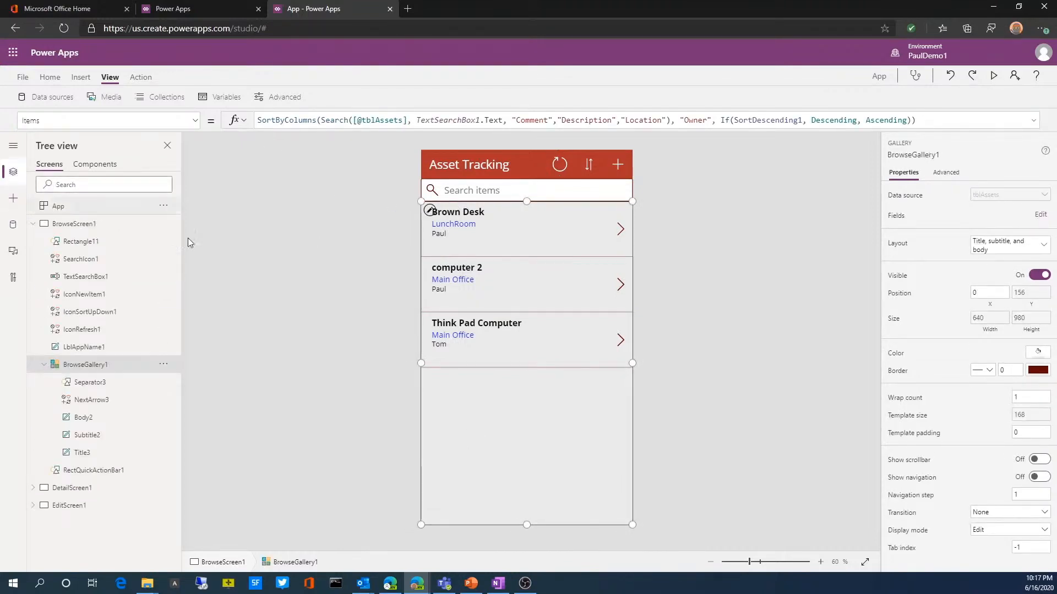
pyautogui.click(72, 231)
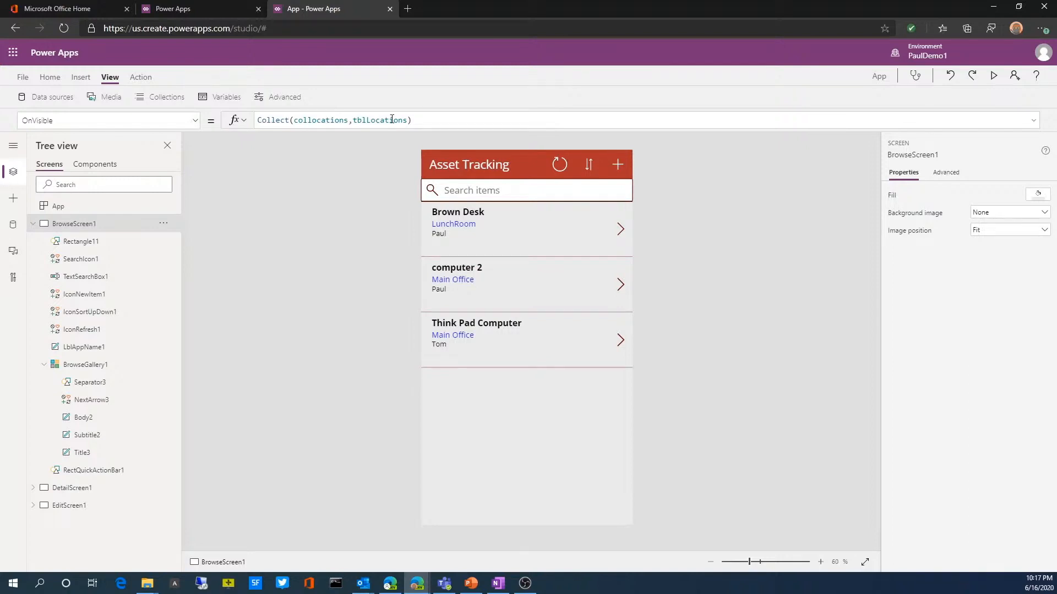
# Step: Preview the Brown Desk details and go back to the browse screen, then exit and recheck the collocations collection
pyautogui.click(994, 77)
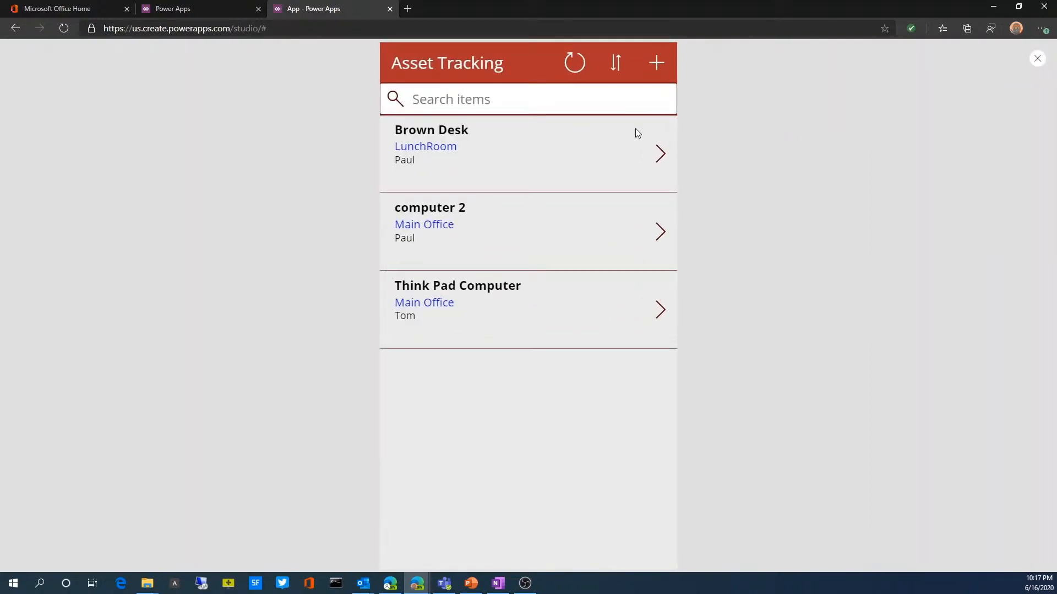
pyautogui.click(660, 154)
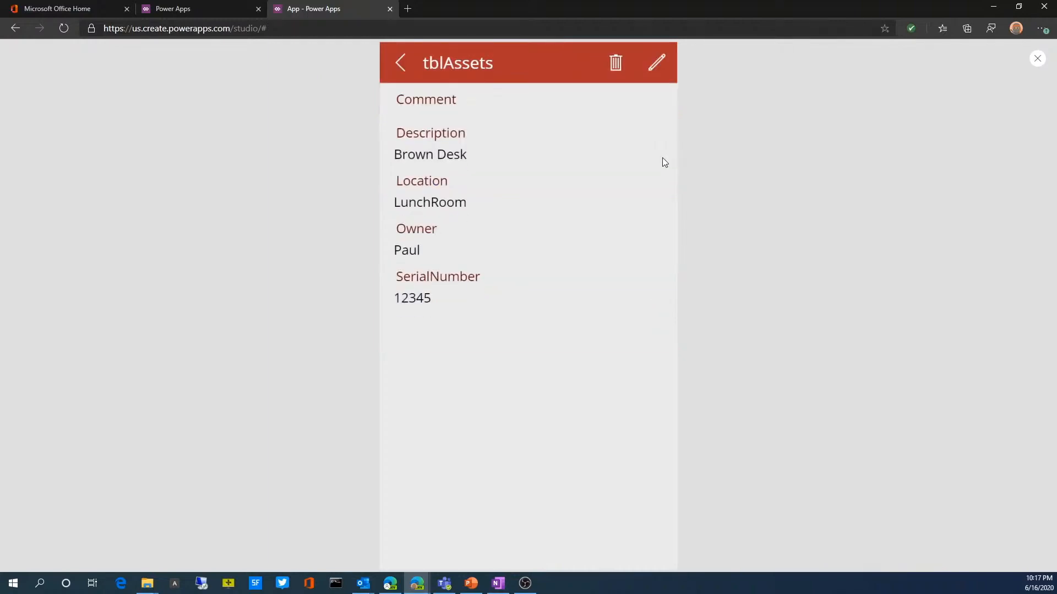
pyautogui.click(396, 62)
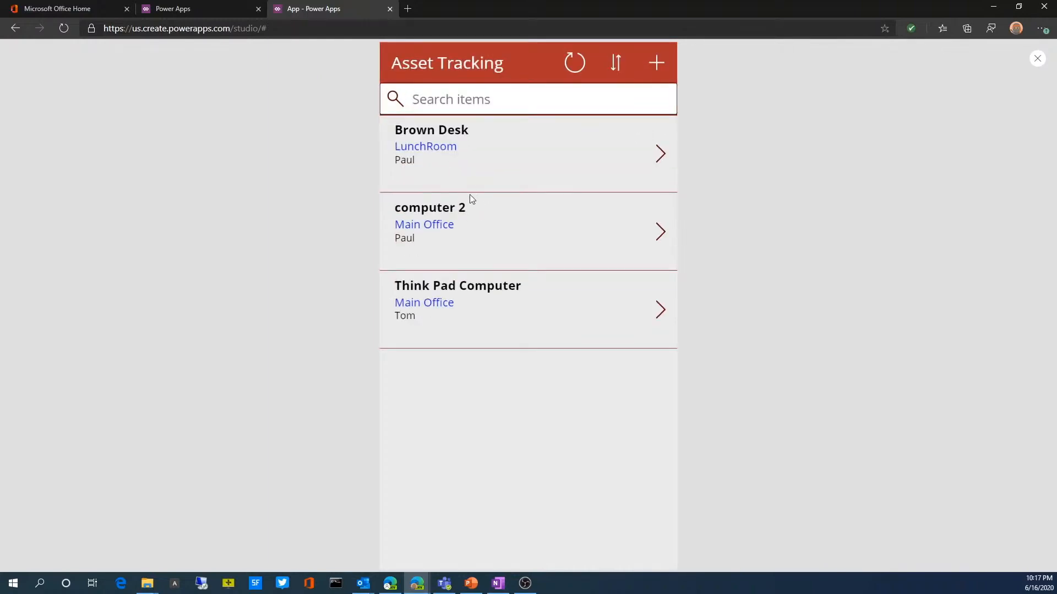
pyautogui.click(1037, 59)
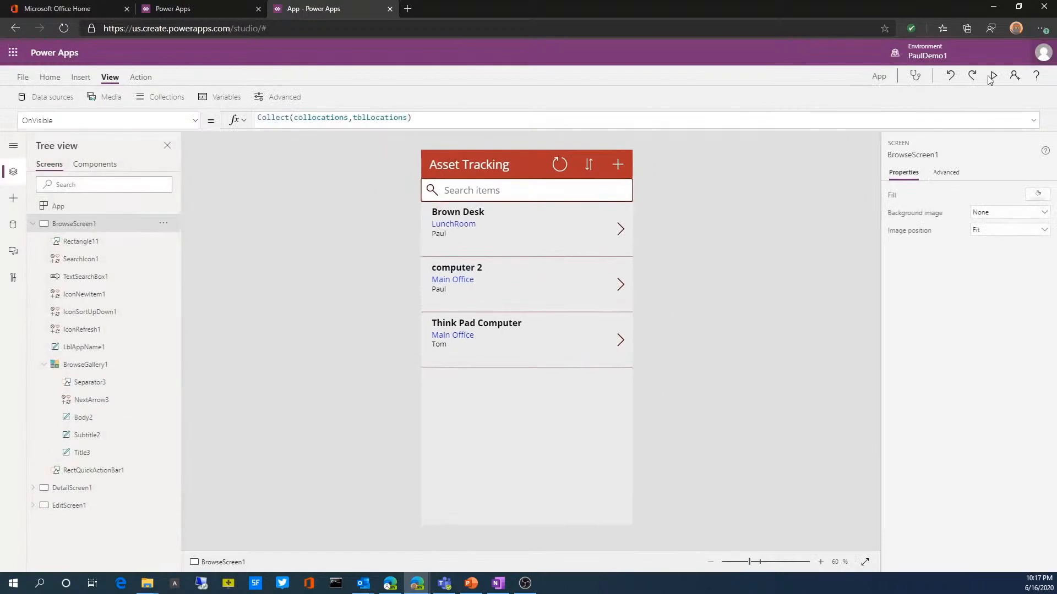
pyautogui.click(168, 99)
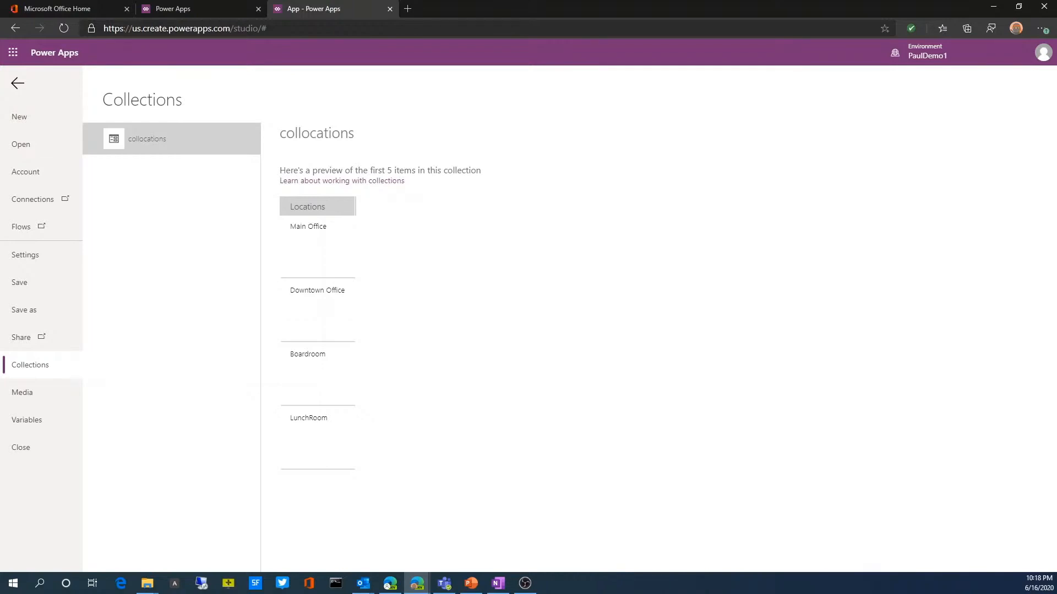
pyautogui.click(17, 84)
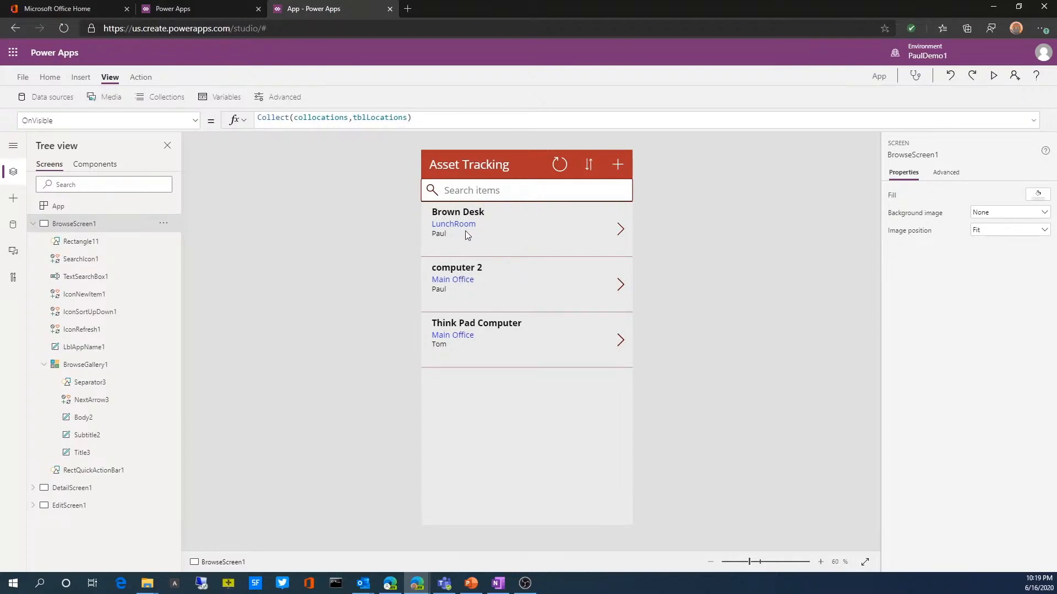
# Step: Open EditScreen1 and inspect the Location card, its label, and its text input's formulas and format options
pyautogui.click(64, 508)
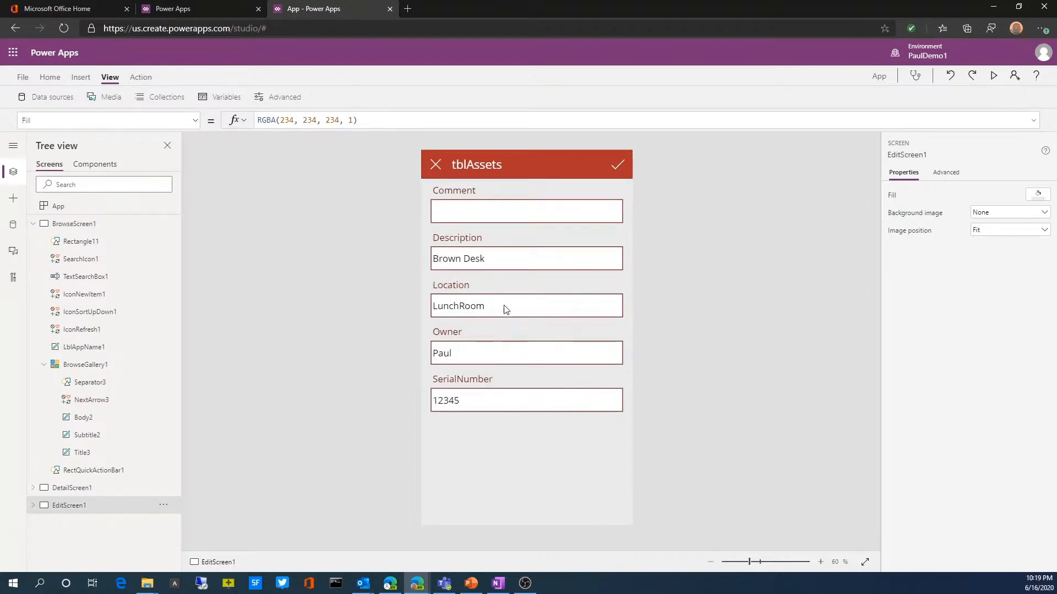
pyautogui.click(487, 290)
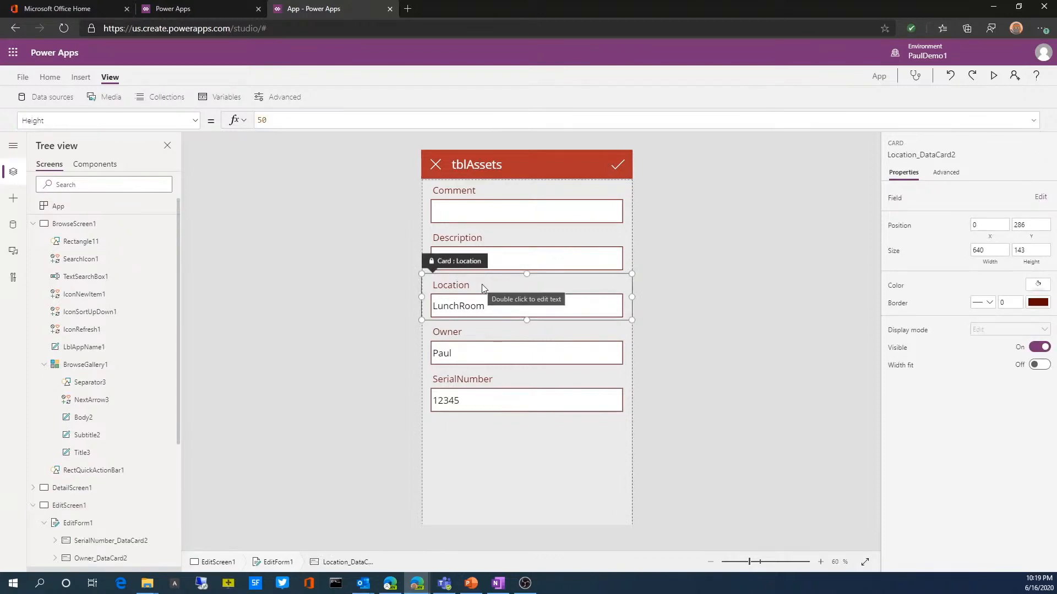
pyautogui.click(531, 316)
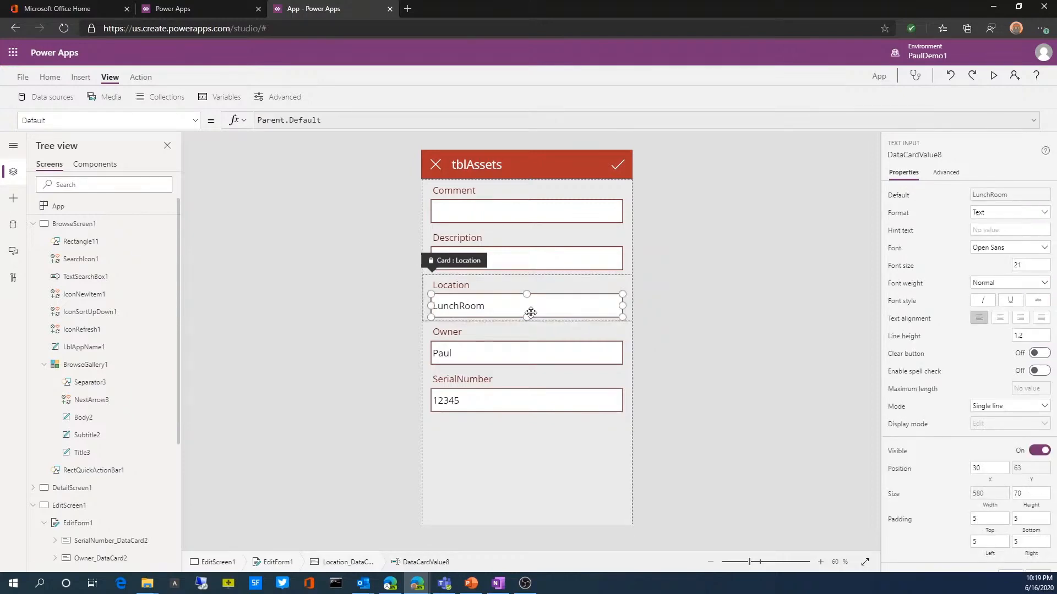
pyautogui.click(501, 289)
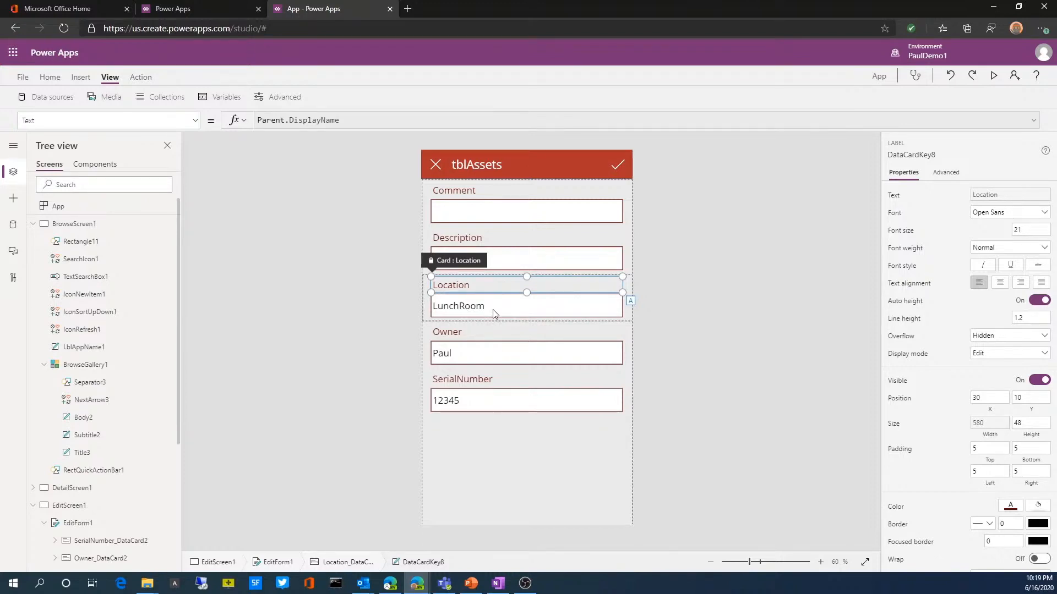
pyautogui.click(495, 311)
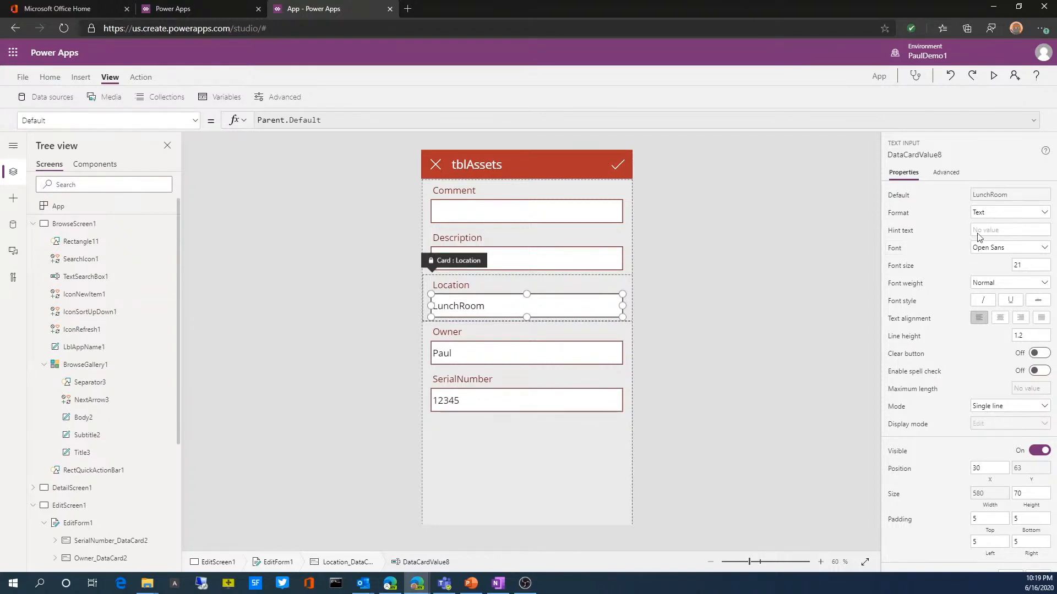
pyautogui.click(1018, 217)
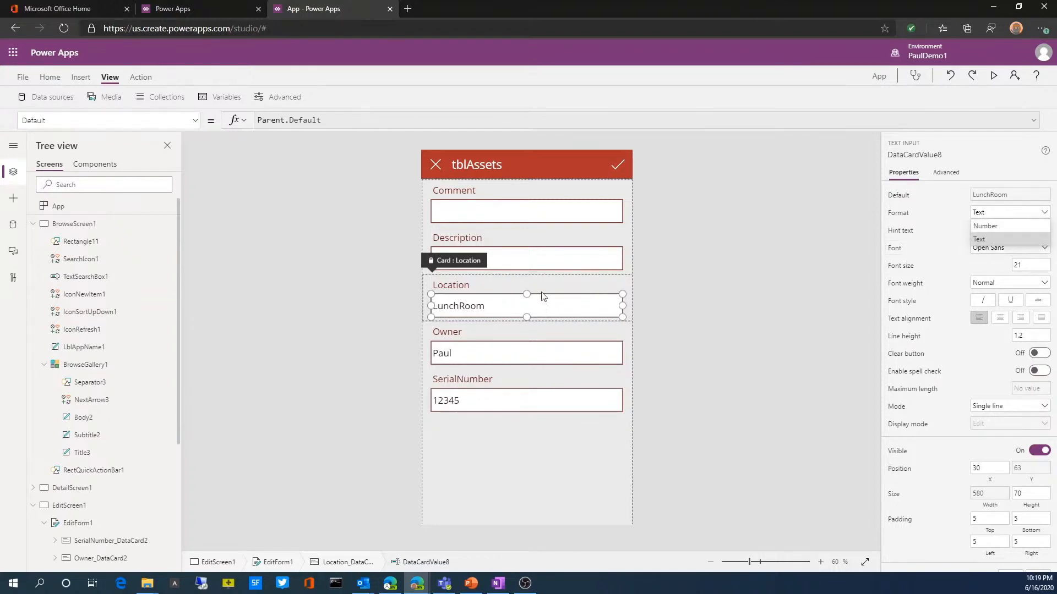
pyautogui.click(521, 306)
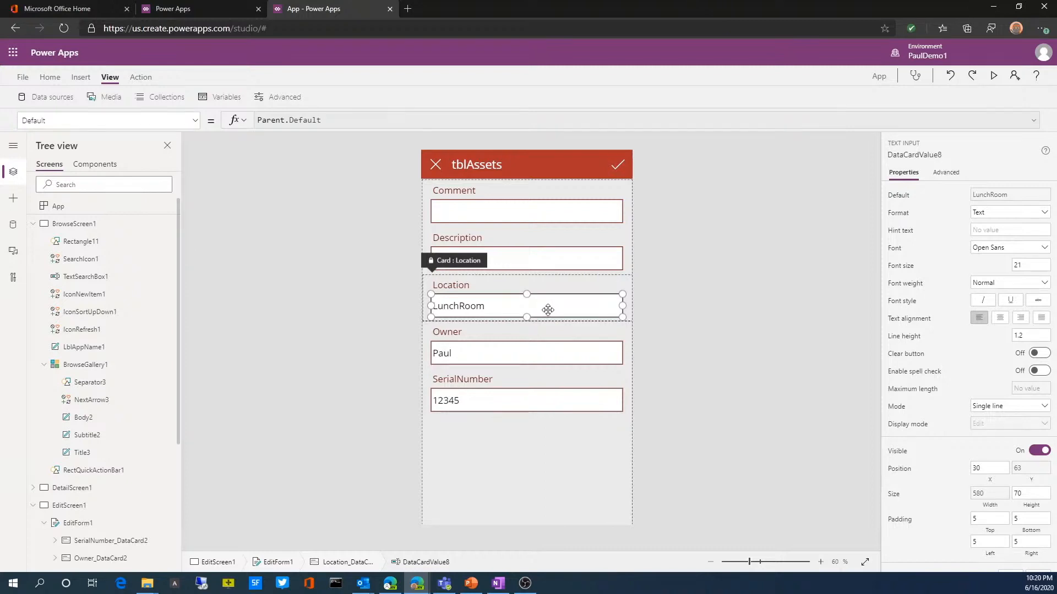
pyautogui.click(505, 280)
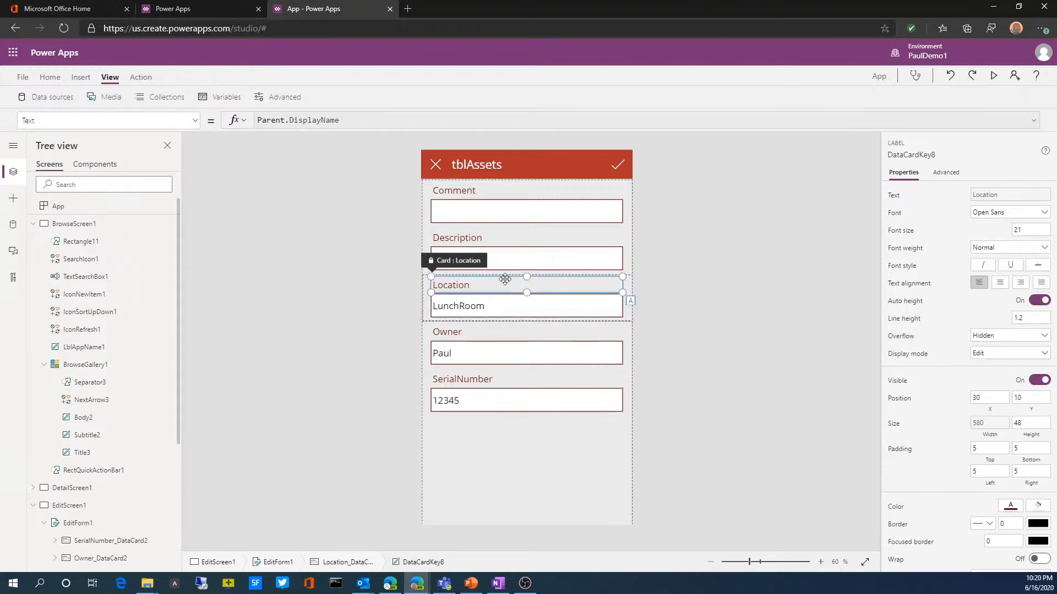
# Step: Delete the Location card from EditForm1 and add the Location field back to the form
pyautogui.click(427, 308)
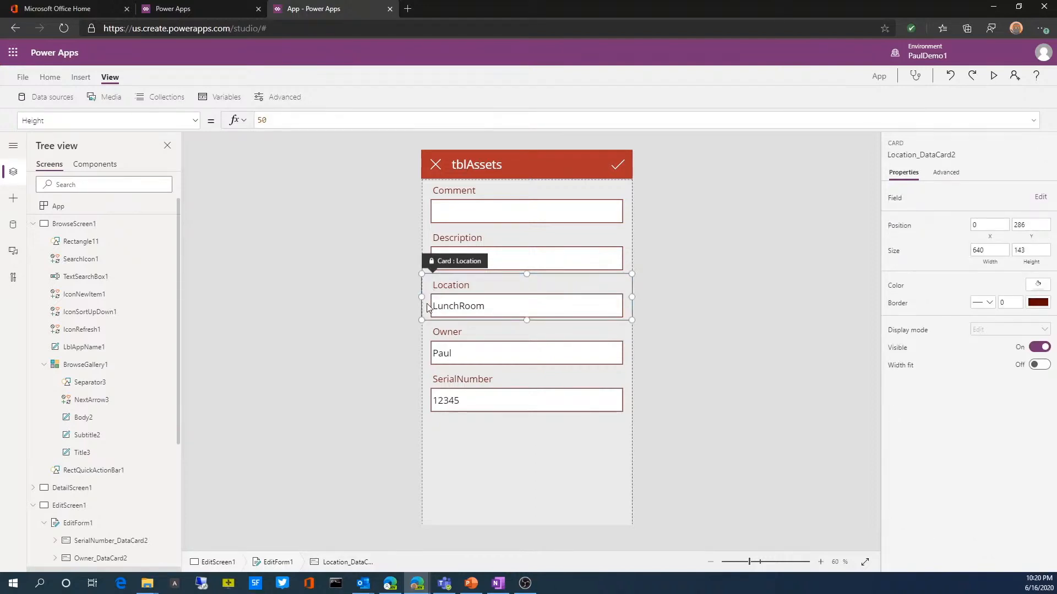
pyautogui.press('Delete')
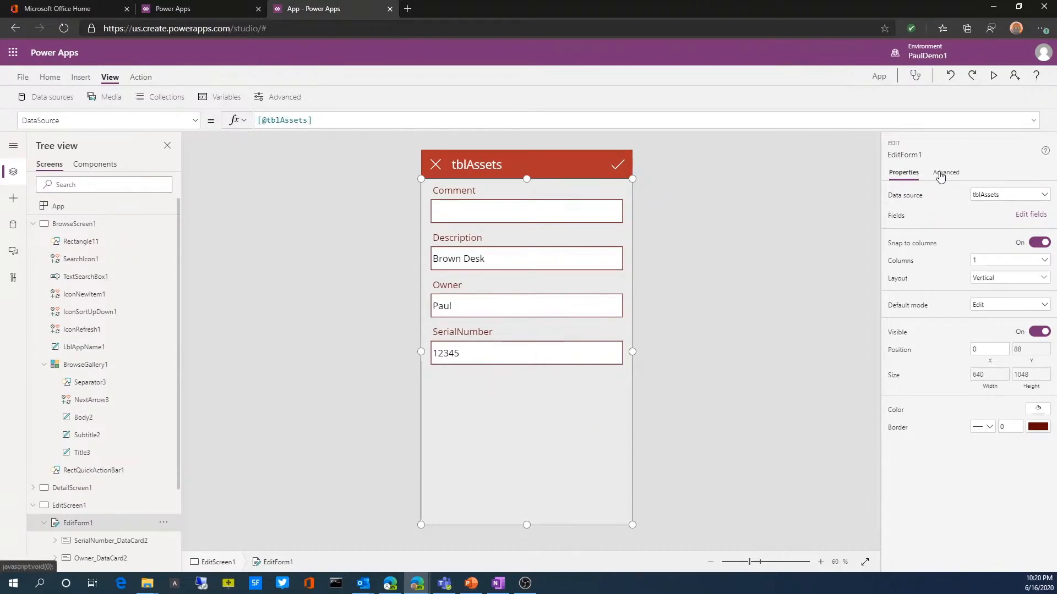
pyautogui.click(1036, 216)
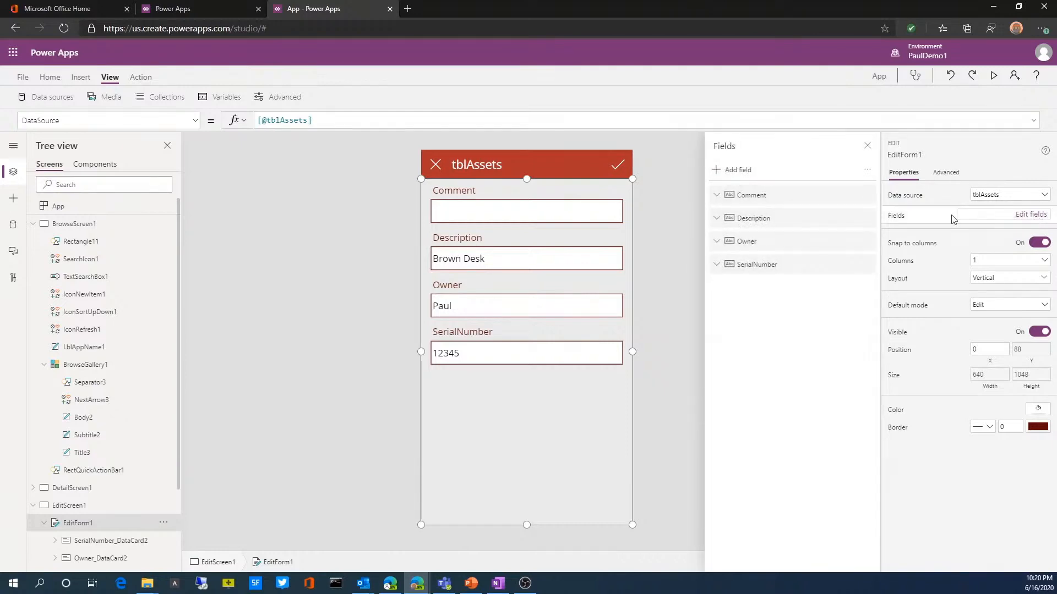
pyautogui.click(722, 170)
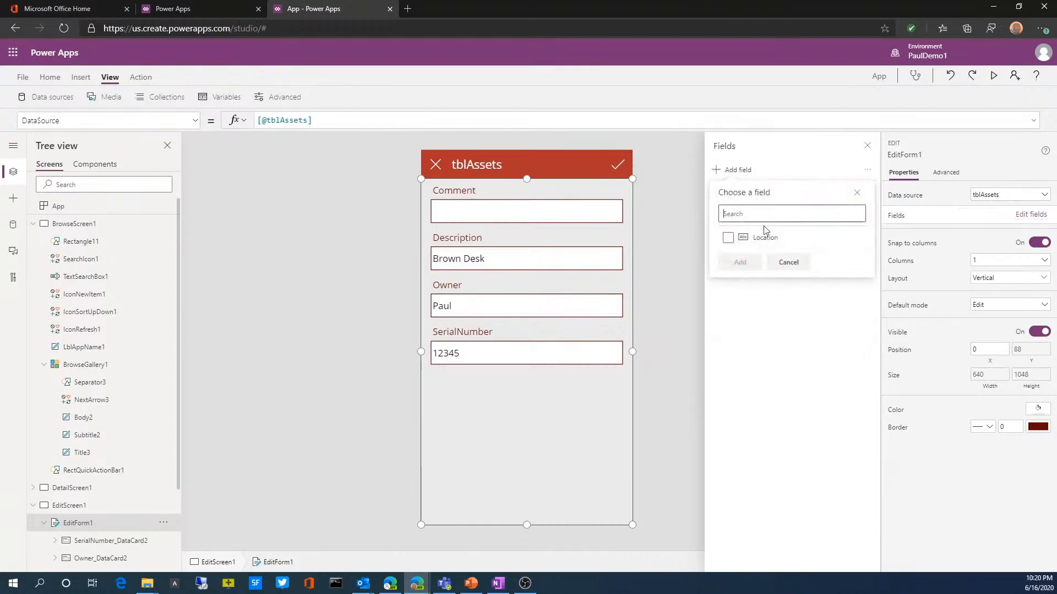
pyautogui.click(728, 237)
pyautogui.click(740, 262)
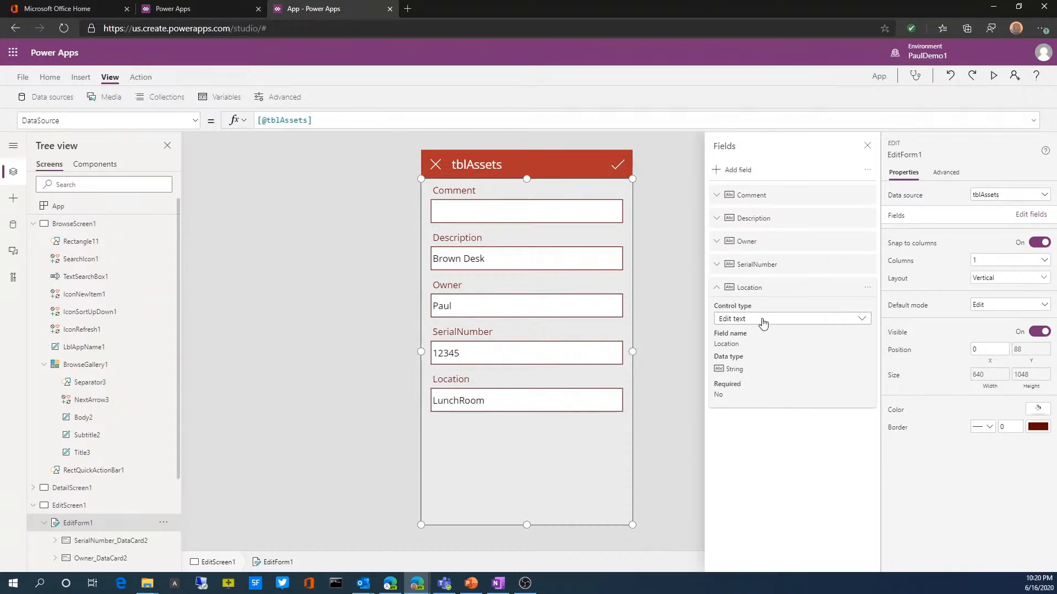
# Step: Change the Location field's control type to Allowed values and move the field between Description and Owner
pyautogui.click(763, 319)
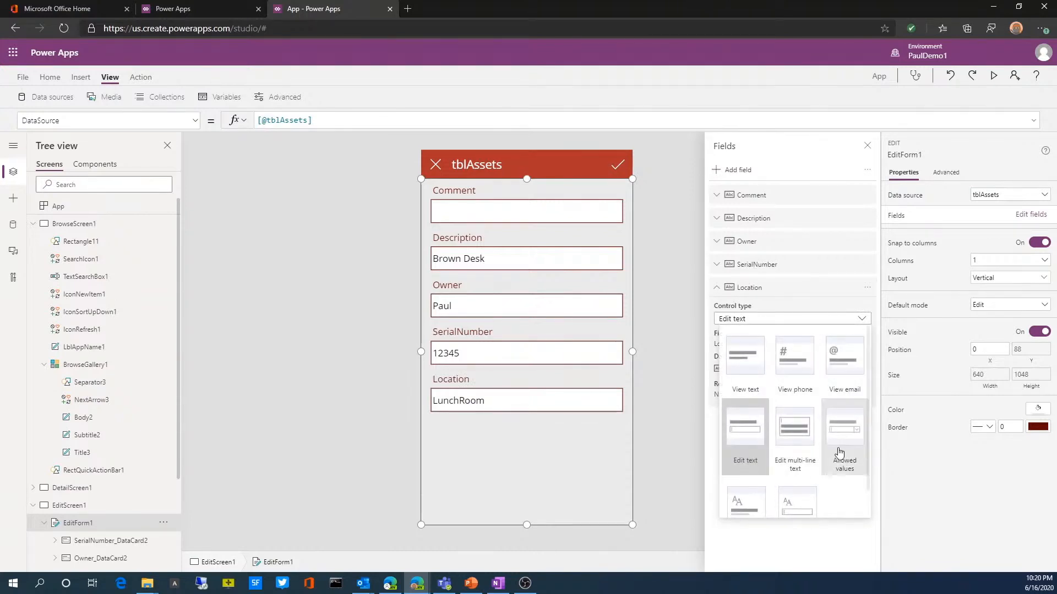
pyautogui.scroll(-1, 798, 474)
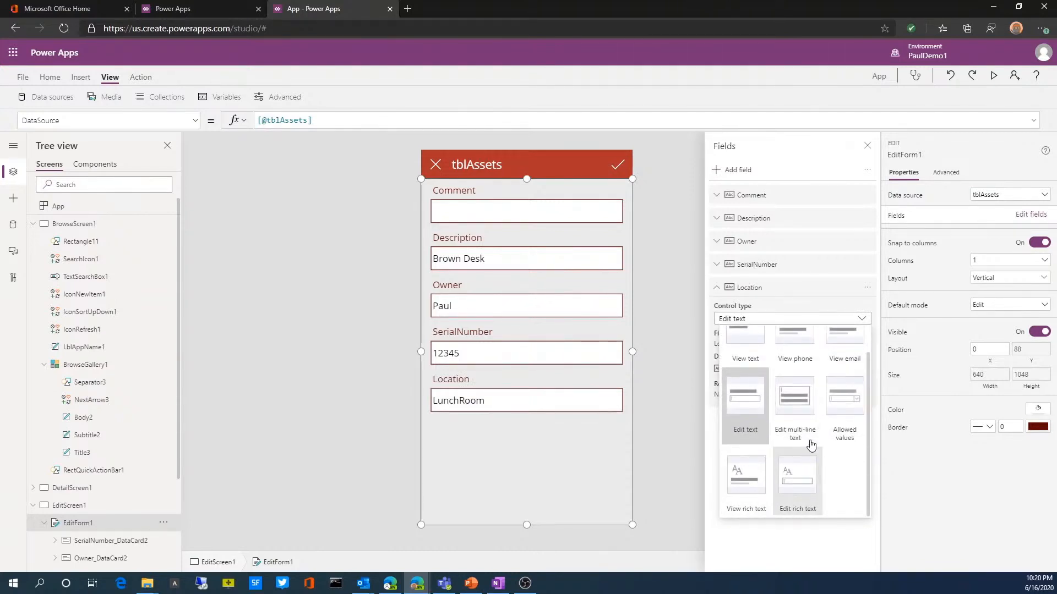
pyautogui.click(841, 395)
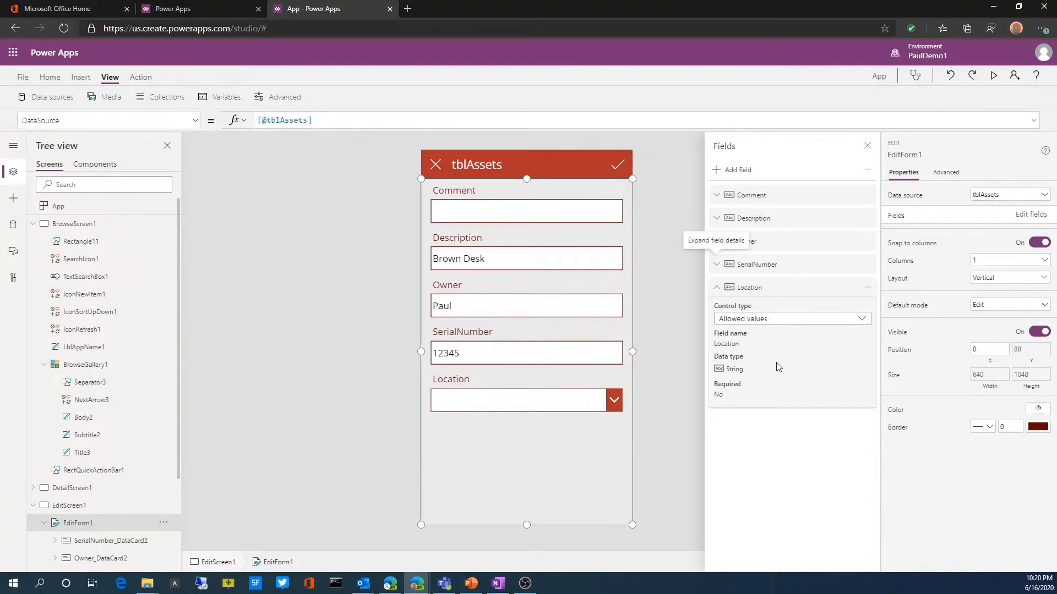
pyautogui.moveTo(777, 363); pyautogui.dragTo(753, 245)
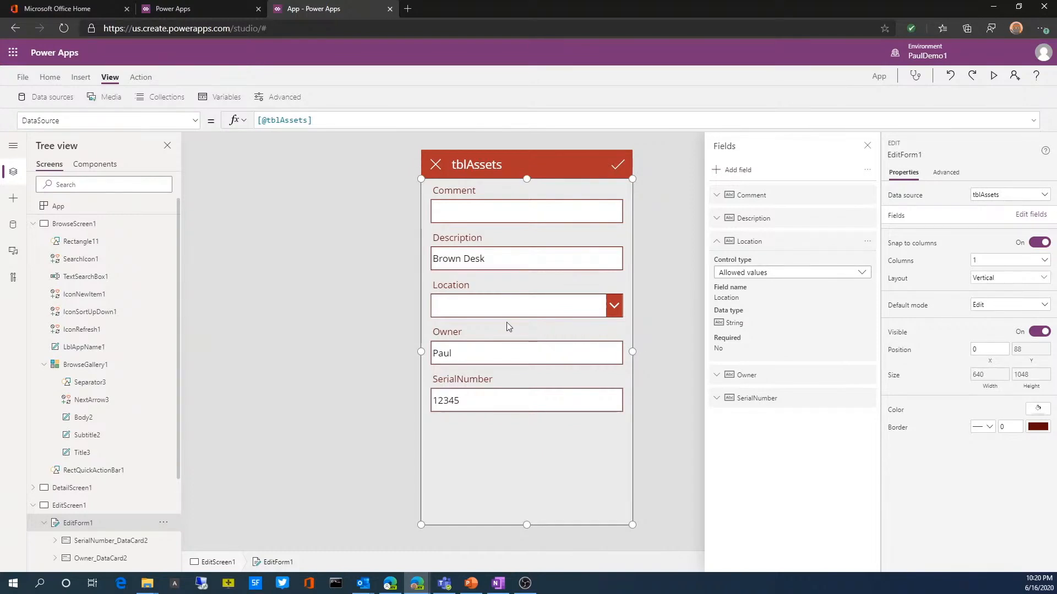
# Step: Select the Location dropdown in the edit form and unlock its card so properties can be changed
pyautogui.click(475, 307)
pyautogui.click(476, 308)
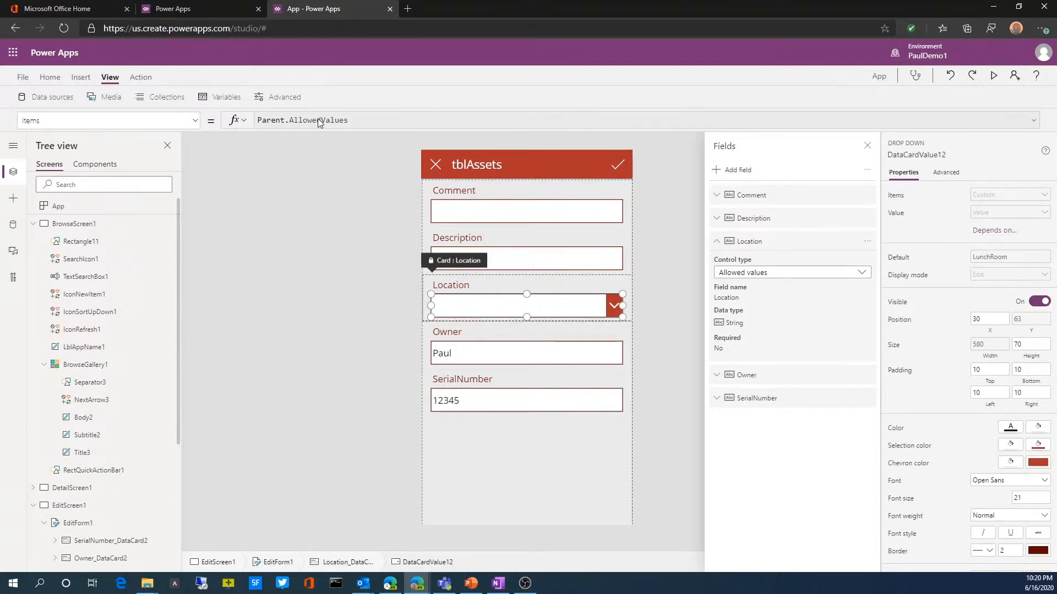
pyautogui.click(943, 174)
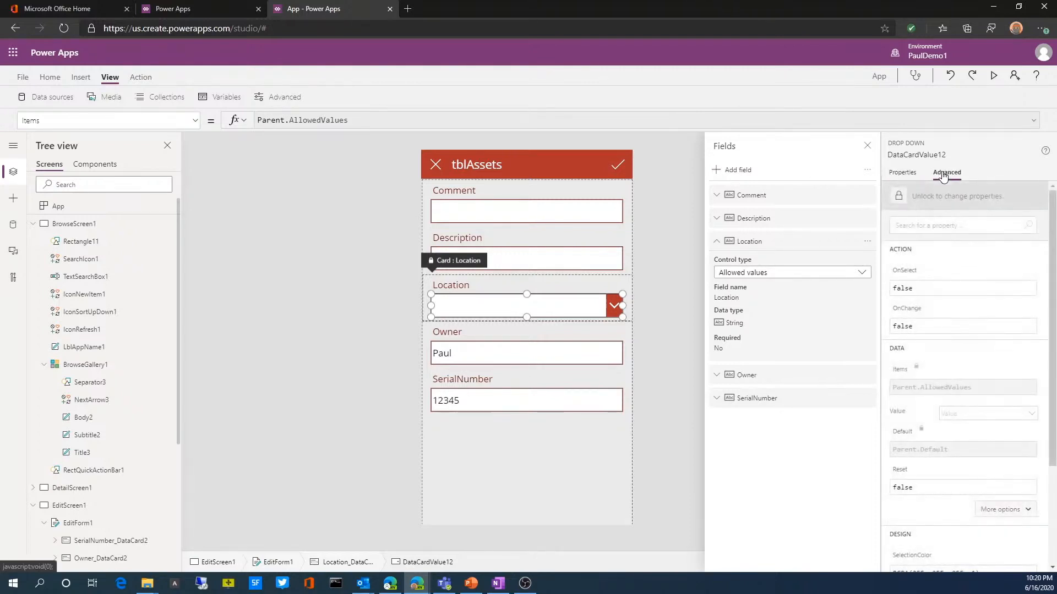
pyautogui.click(897, 198)
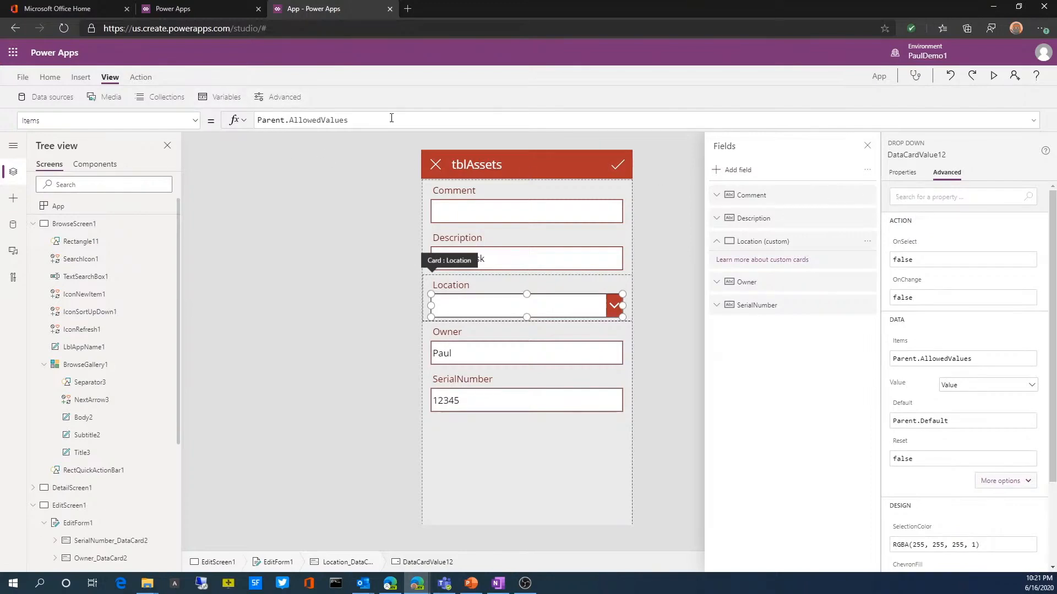
# Step: Set the Location dropdown's Items property to tblLocations.Locations
pyautogui.tripleClick(353, 120)
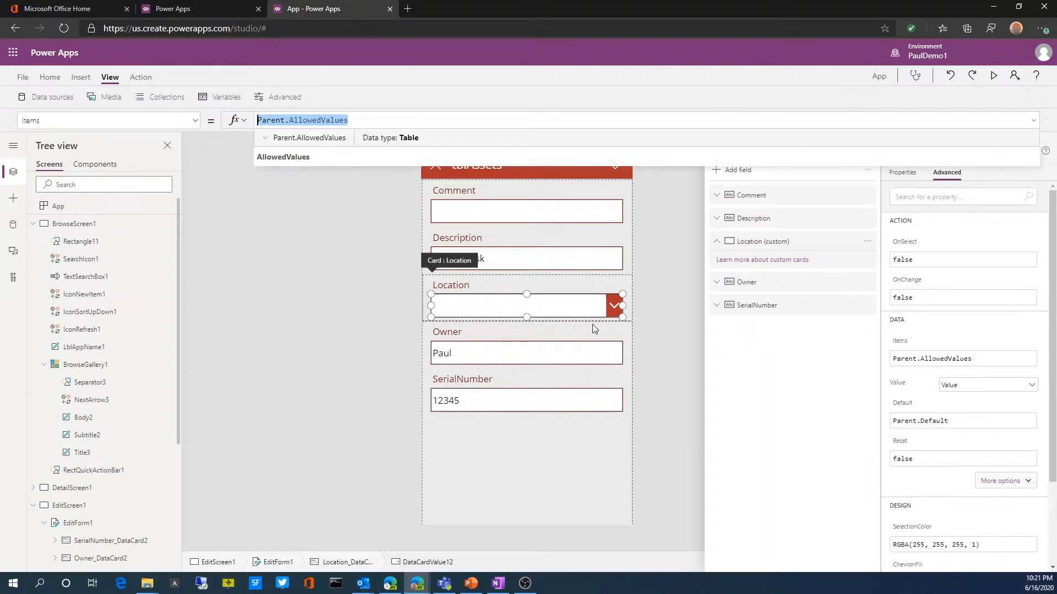
pyautogui.press('BackSpace')
pyautogui.write('tb')
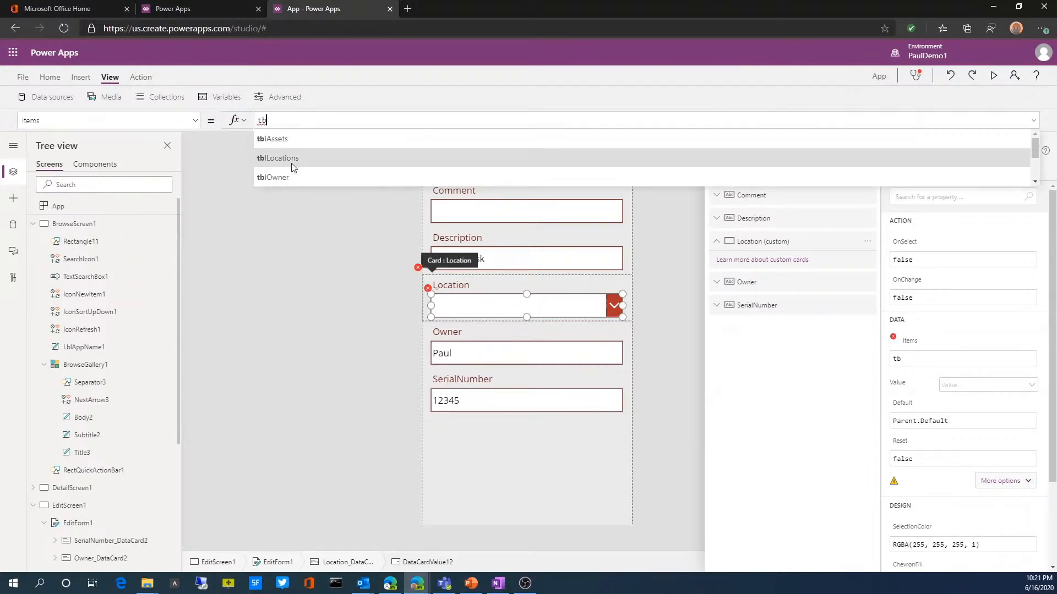
pyautogui.click(287, 158)
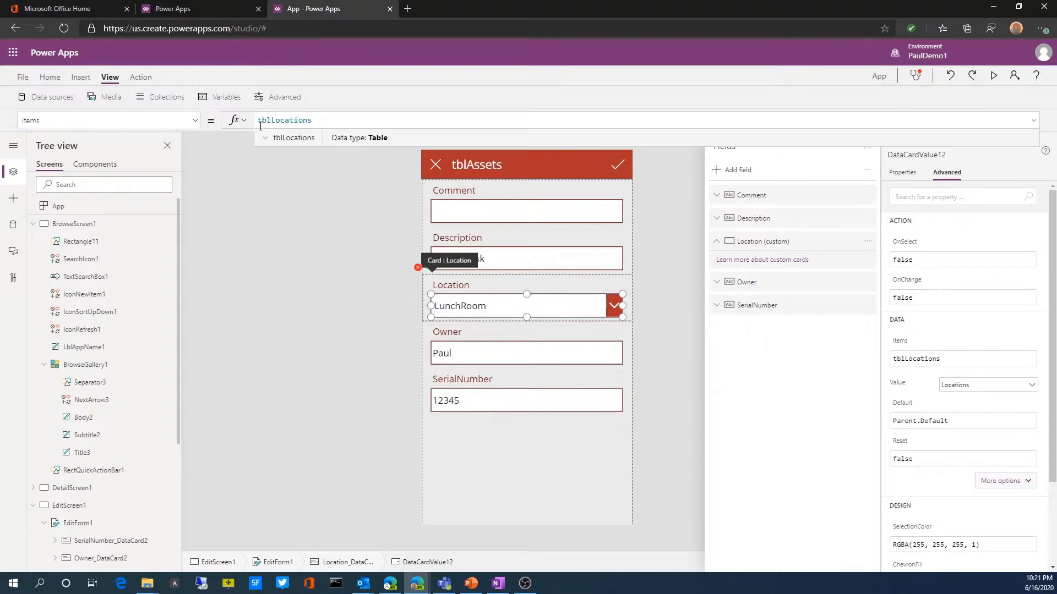
pyautogui.write('.')
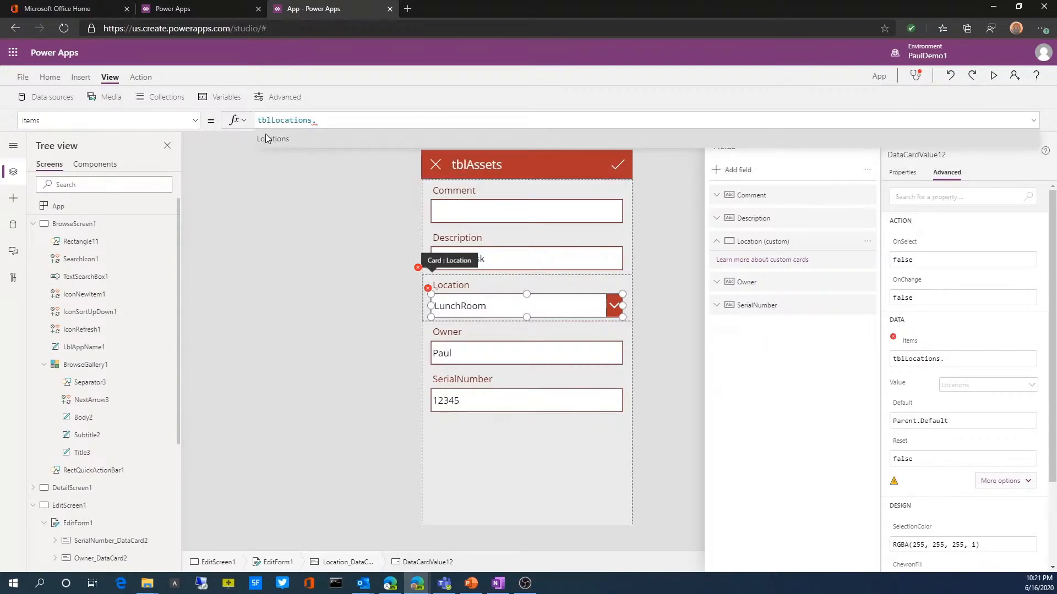
pyautogui.click(266, 138)
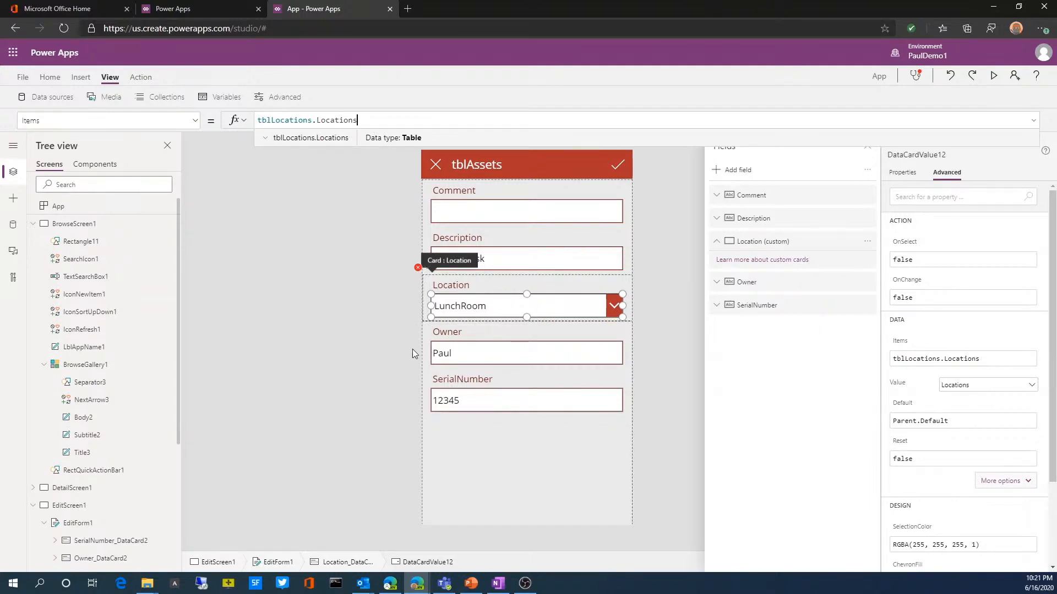
# Step: Select the Location card in the edit form and expand its additional data properties, including Update
pyautogui.click(484, 282)
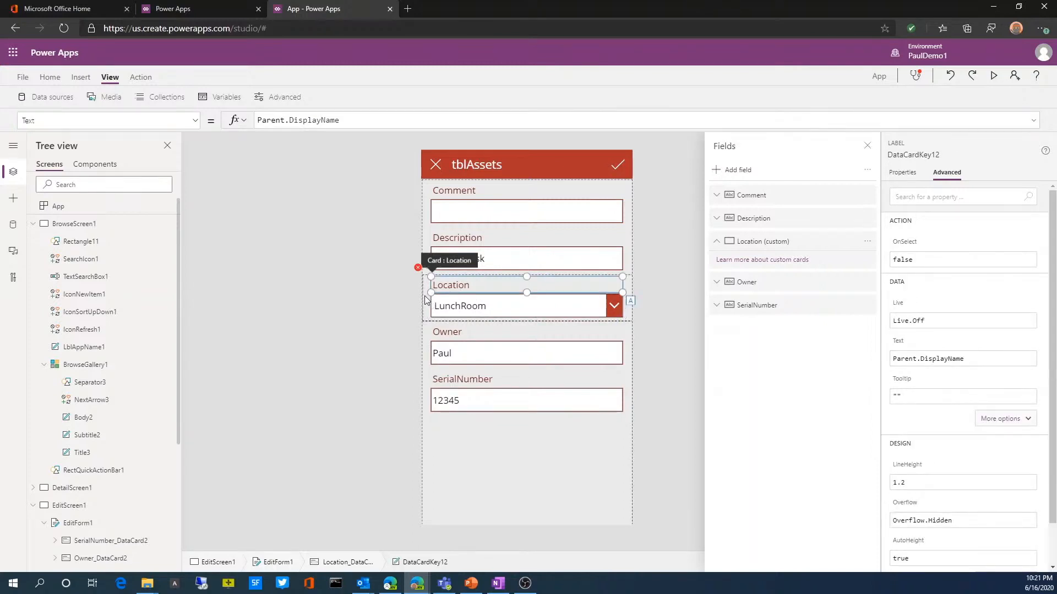
pyautogui.scroll(-3, 142, 441)
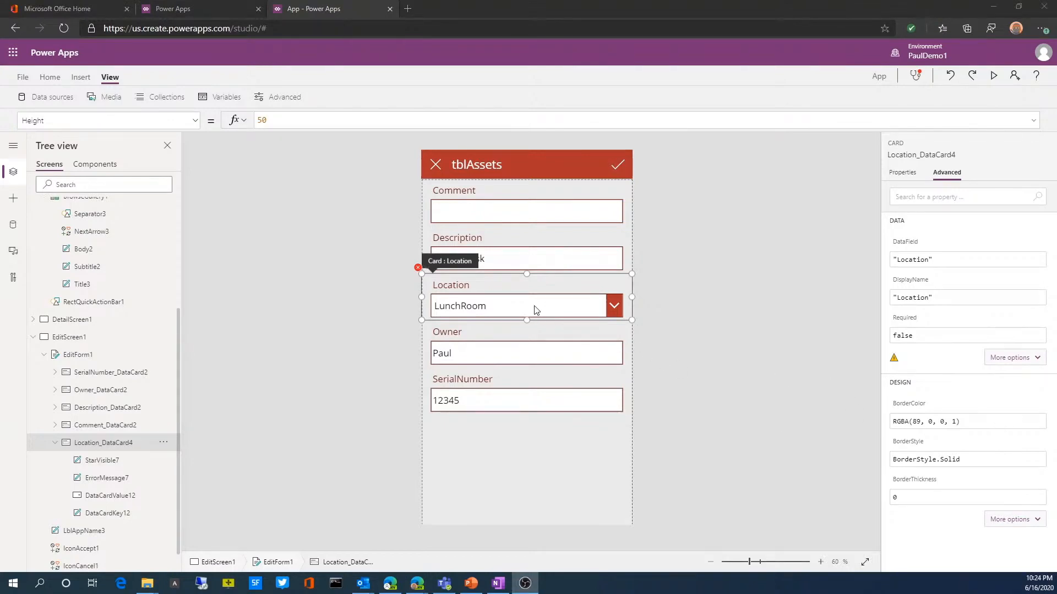
pyautogui.click(534, 307)
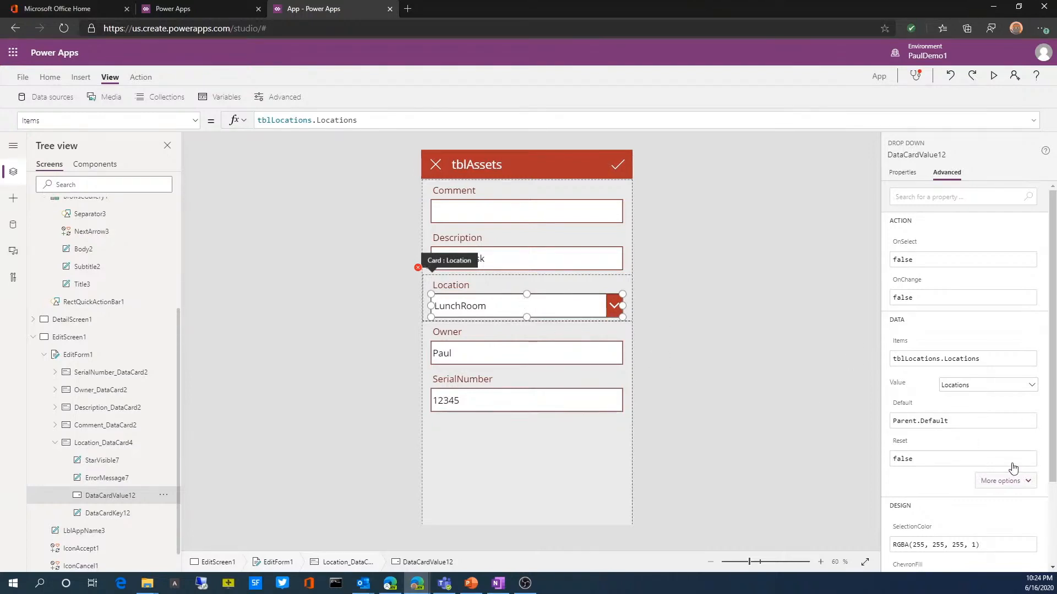
pyautogui.click(1023, 482)
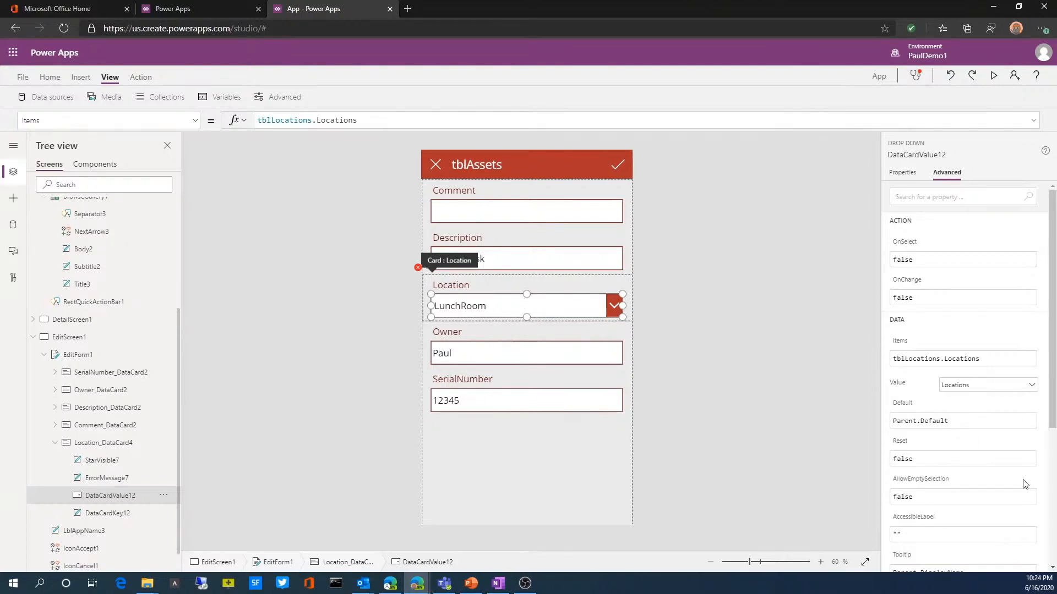
pyautogui.click(502, 281)
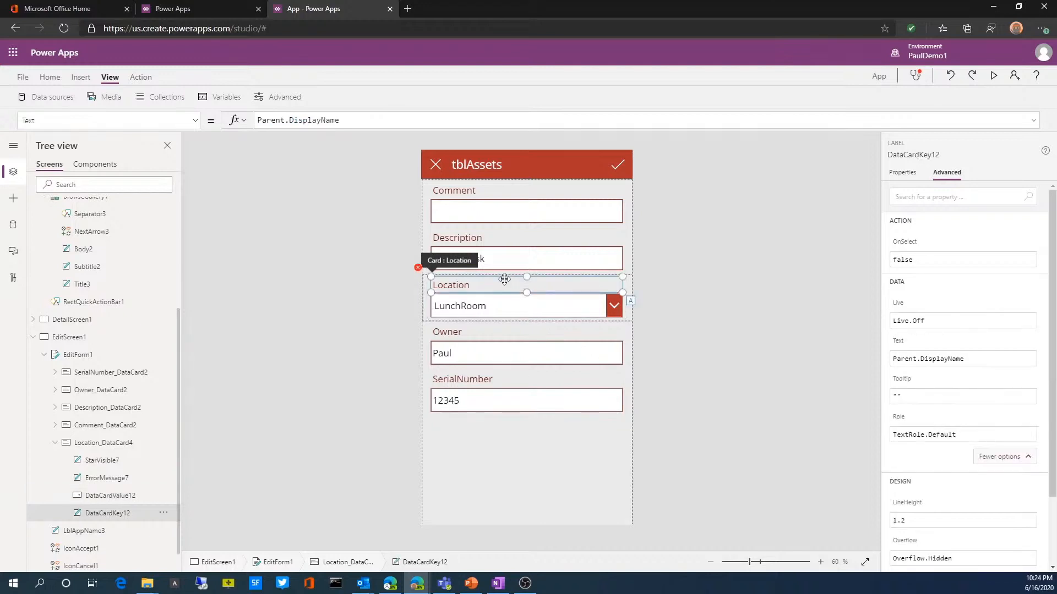
pyautogui.click(424, 295)
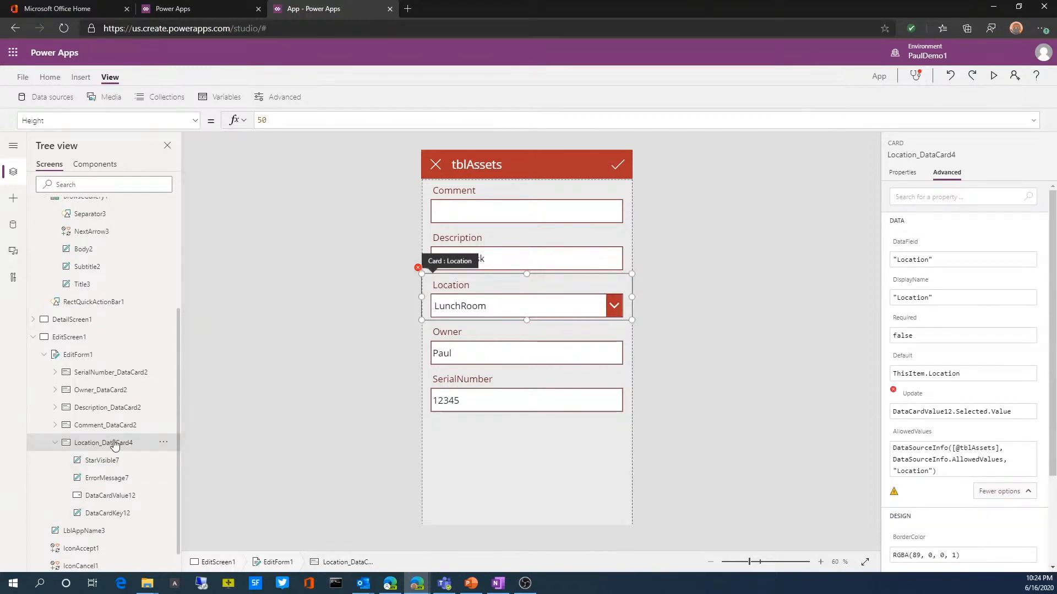
pyautogui.click(1011, 497)
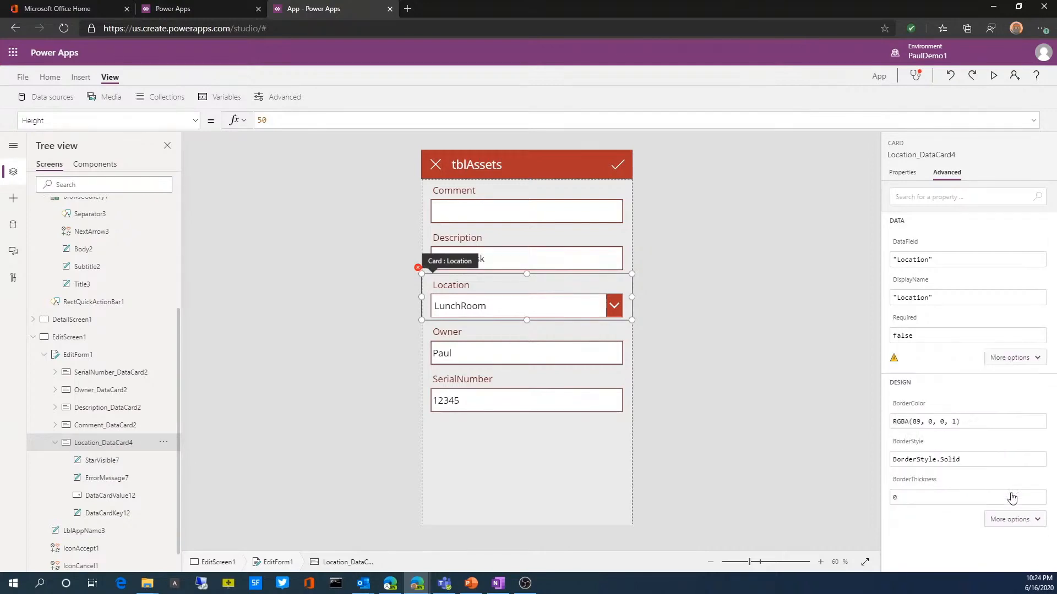
pyautogui.click(1027, 366)
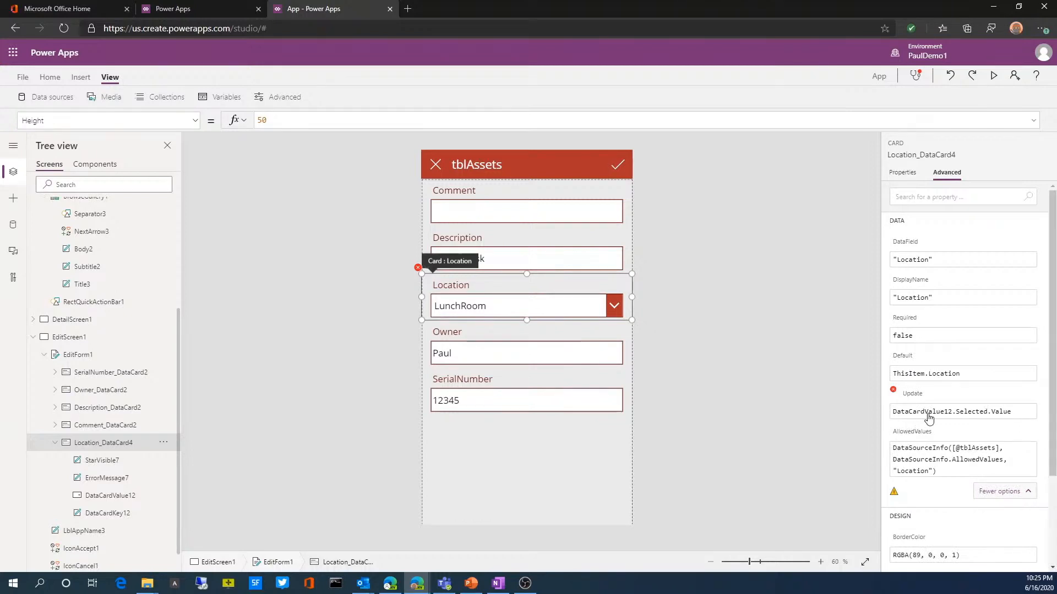
# Step: Set the Location card's Update property to DataCardValue12.Selected.Locations
pyautogui.click(1015, 414)
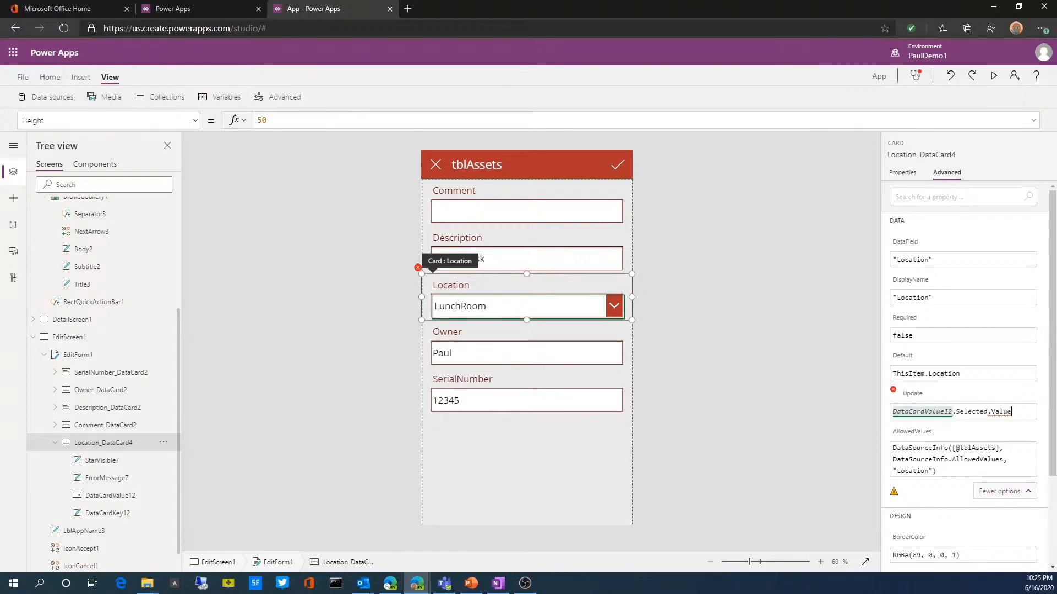
pyautogui.hotkey('alt', 'Tab')
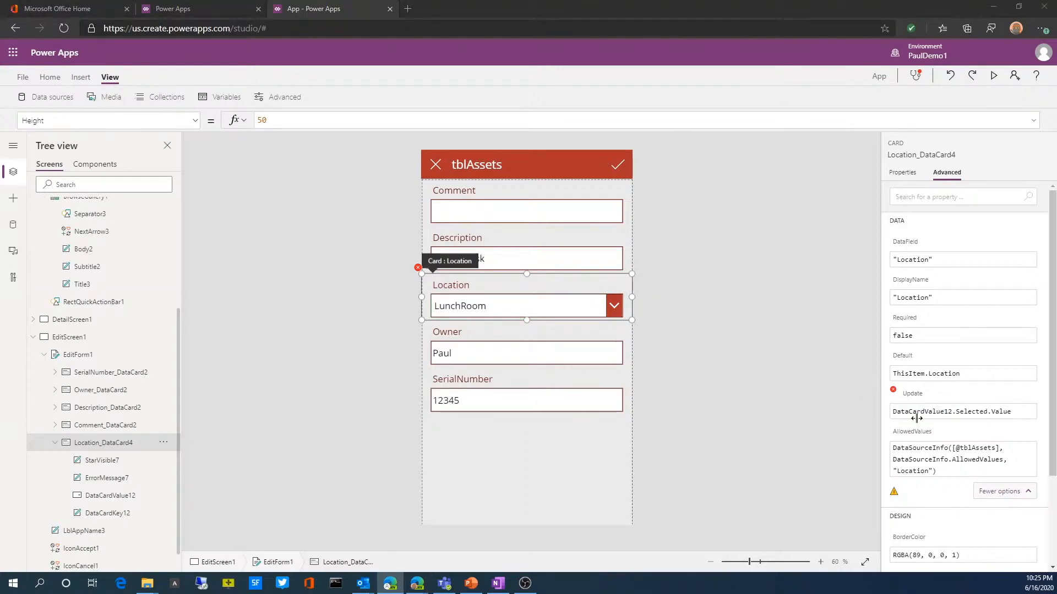
pyautogui.click(1015, 411)
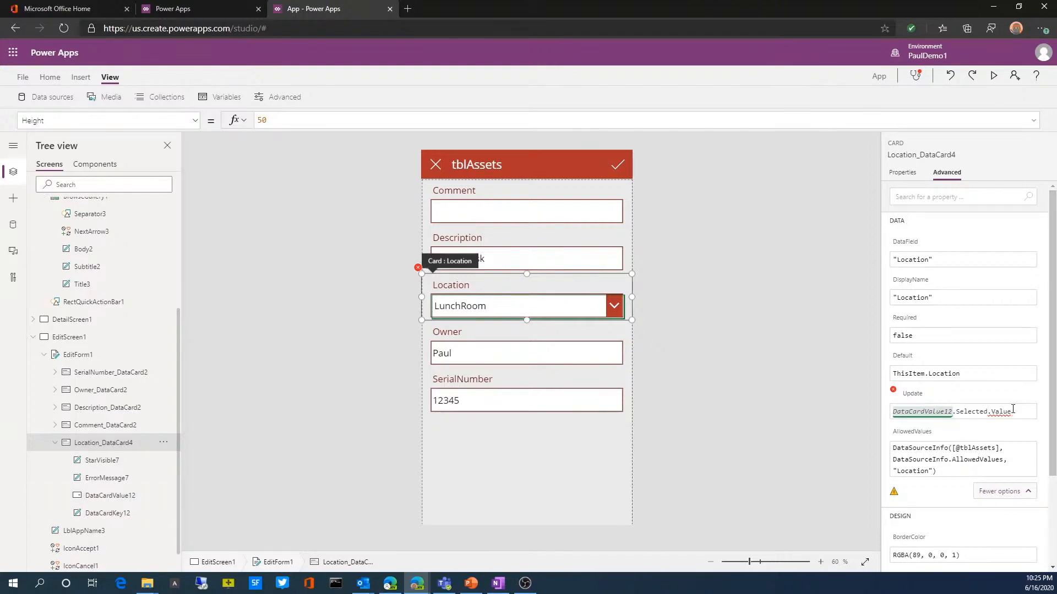
pyautogui.click(987, 416)
pyautogui.click(1012, 412)
pyautogui.press('BackSpace')
pyautogui.press('BackSpace')
pyautogui.press('BackSpace')
pyautogui.press('BackSpace')
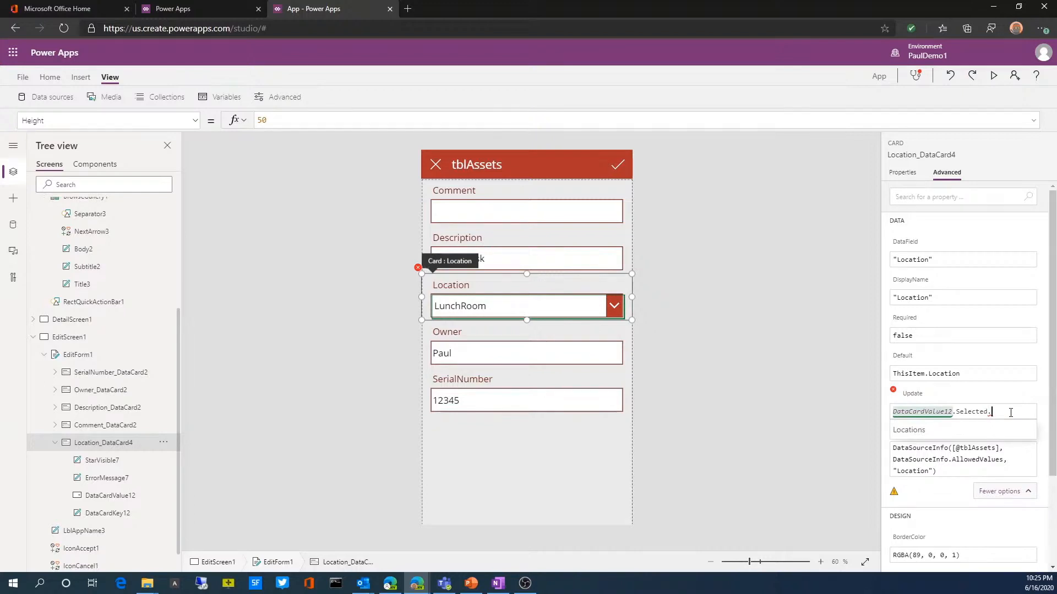
pyautogui.write(';')
pyautogui.press('BackSpace')
pyautogui.write('lo')
pyautogui.click(928, 435)
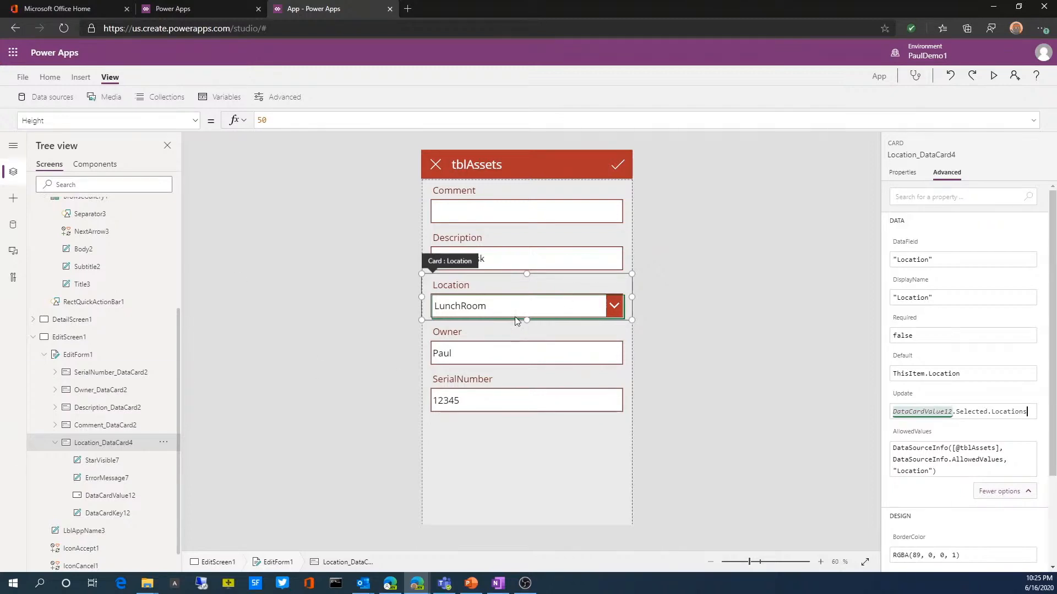
# Step: Preview the app and go back from the Brown Desk edit form to the asset list
pyautogui.click(996, 77)
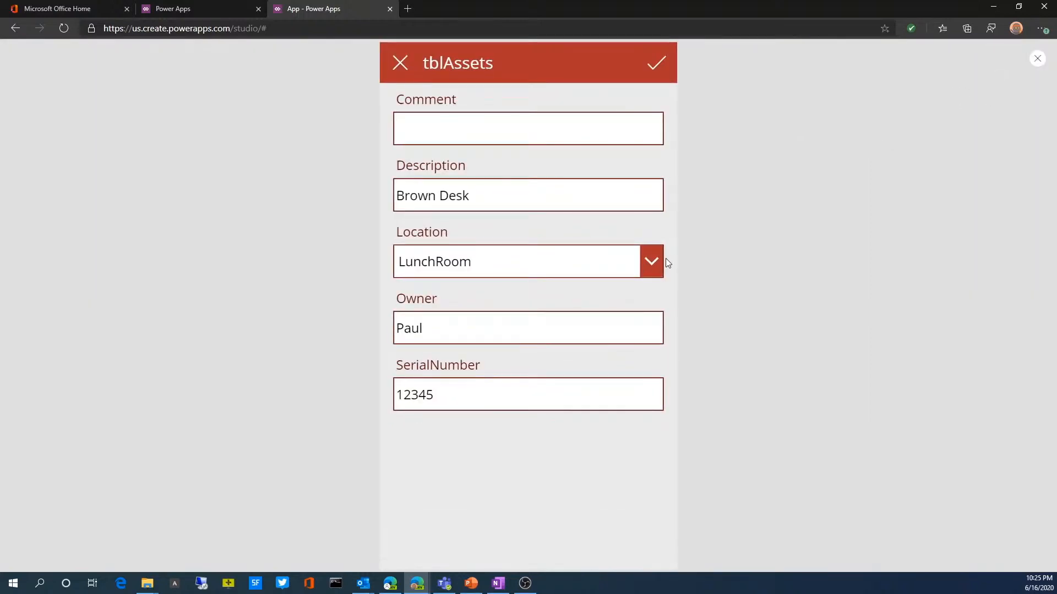
pyautogui.click(403, 70)
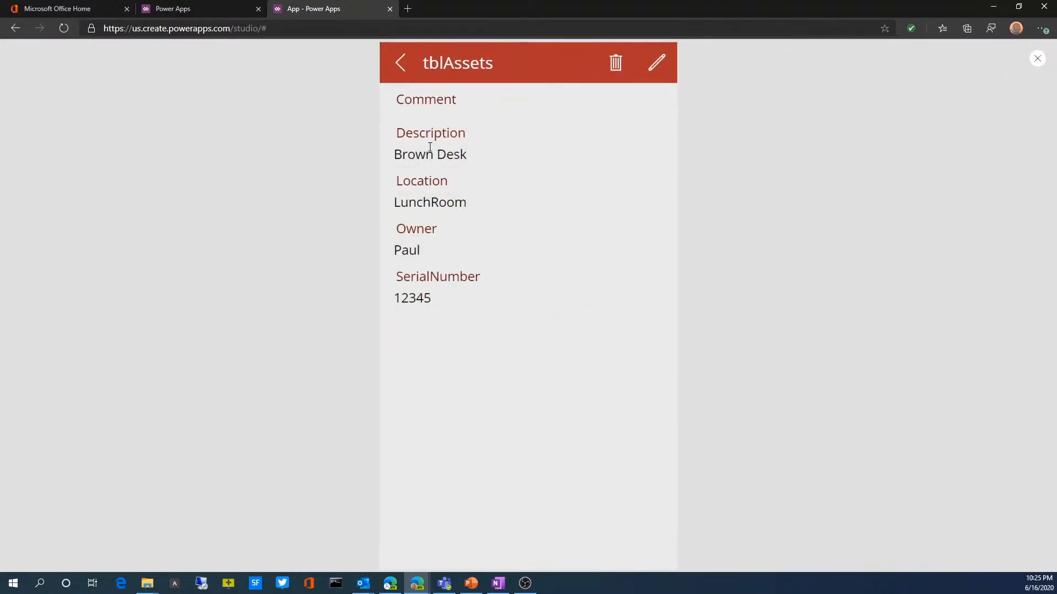
pyautogui.click(399, 76)
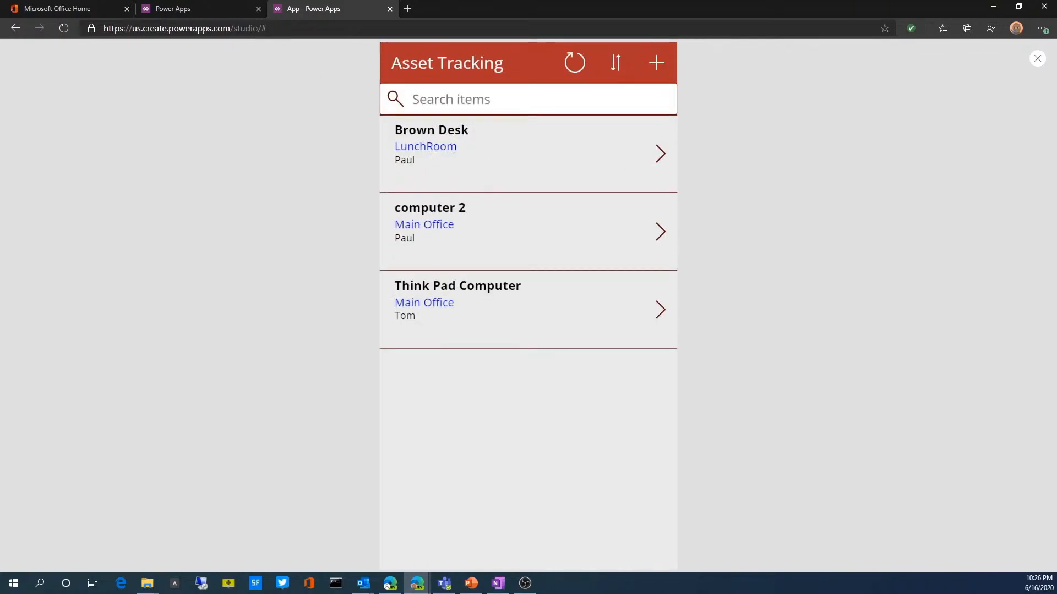
# Step: Edit the Brown Desk asset, choose Boardroom as its location, save the record and leave the preview
pyautogui.click(658, 156)
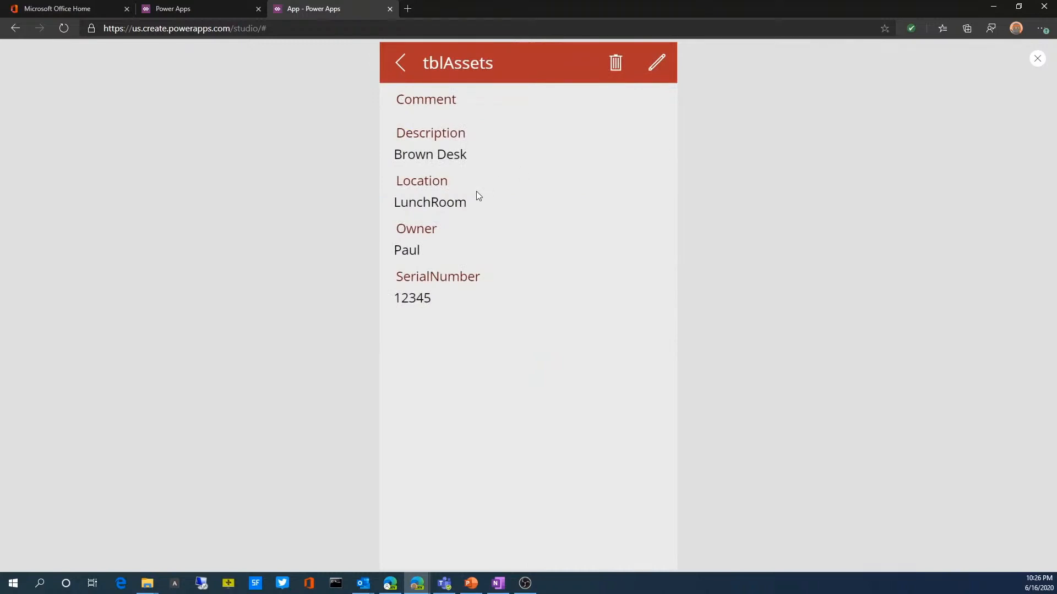
pyautogui.click(656, 62)
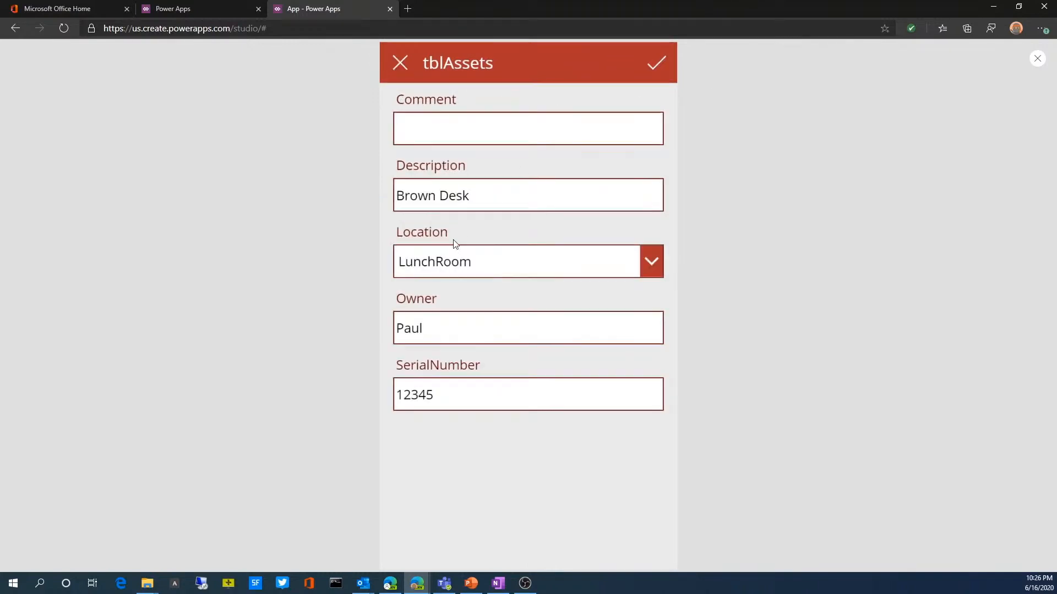
pyautogui.click(647, 265)
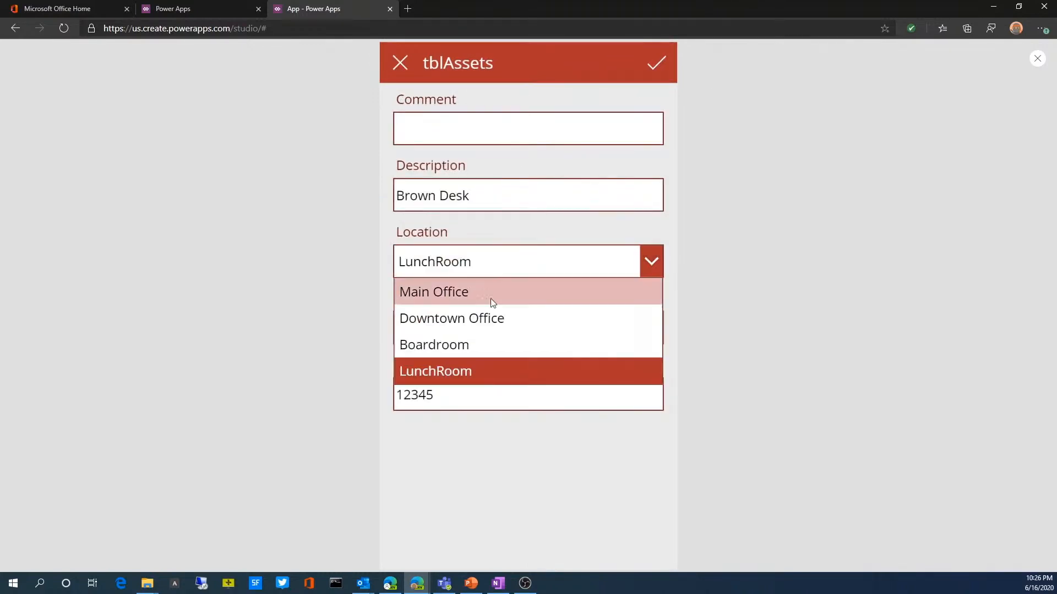
pyautogui.click(435, 346)
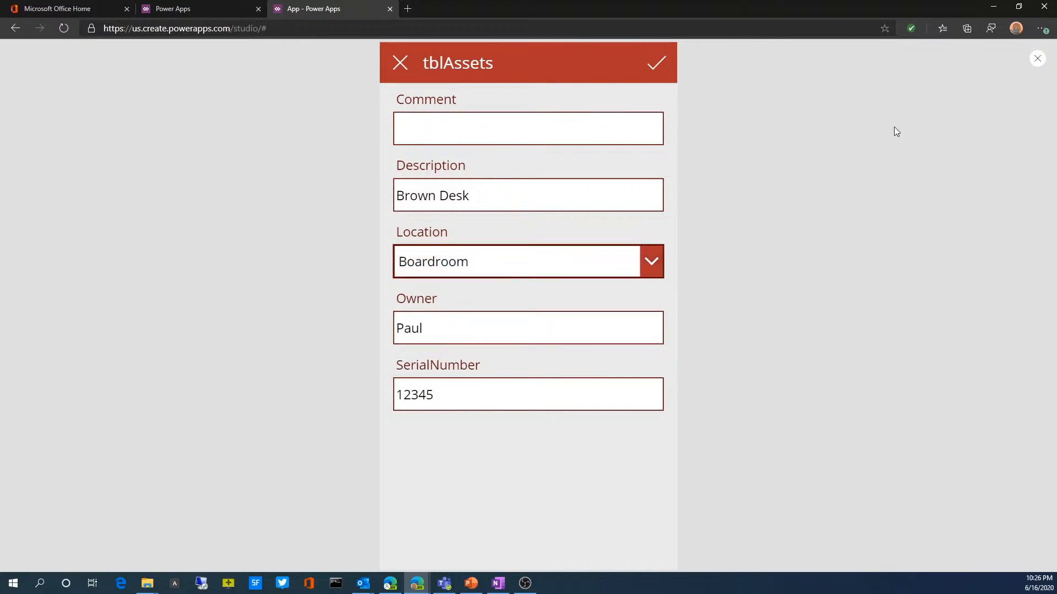
pyautogui.click(663, 55)
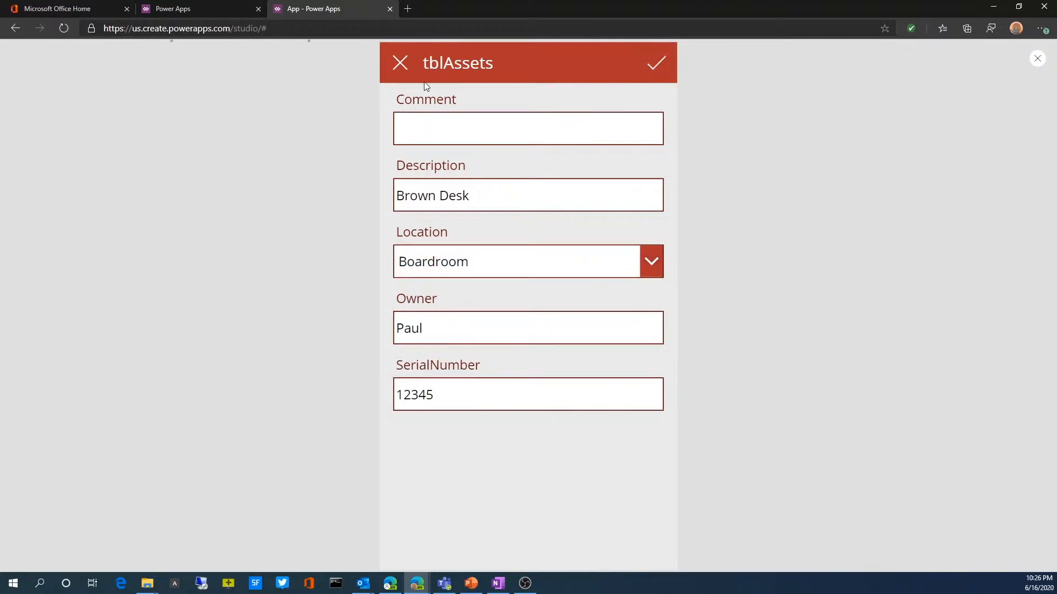
pyautogui.click(401, 65)
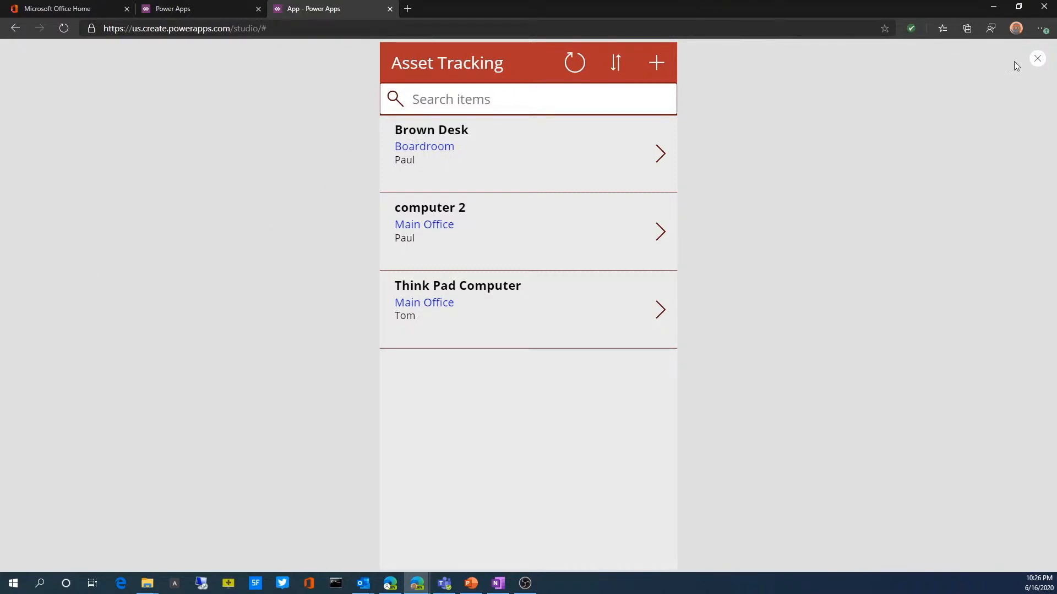
pyautogui.click(1037, 59)
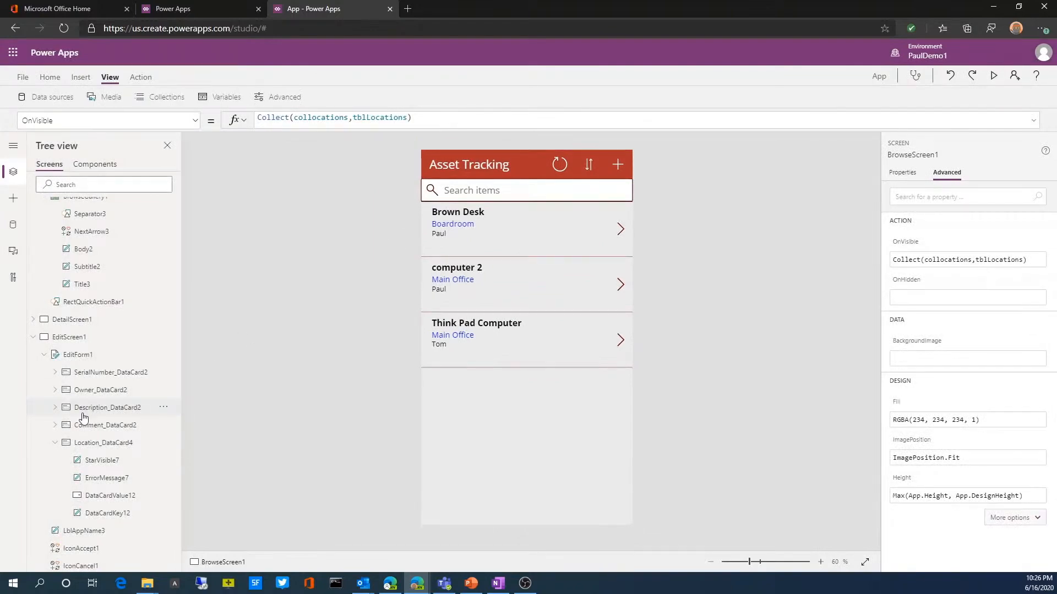
# Step: Open the app's Name + icon settings
pyautogui.scroll(-1, 85, 417)
pyautogui.scroll(5, 83, 418)
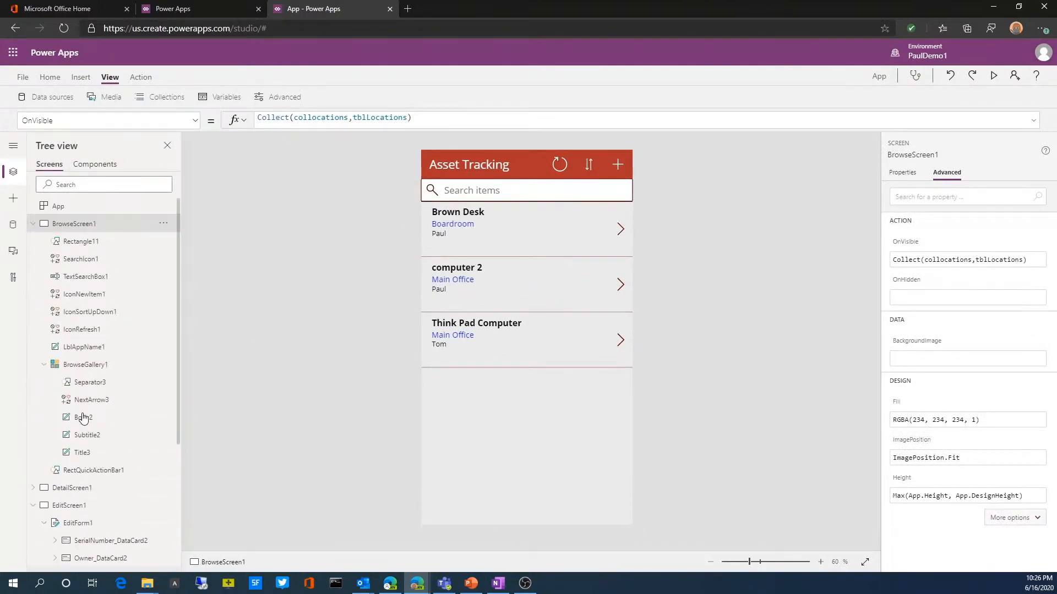
pyautogui.click(23, 77)
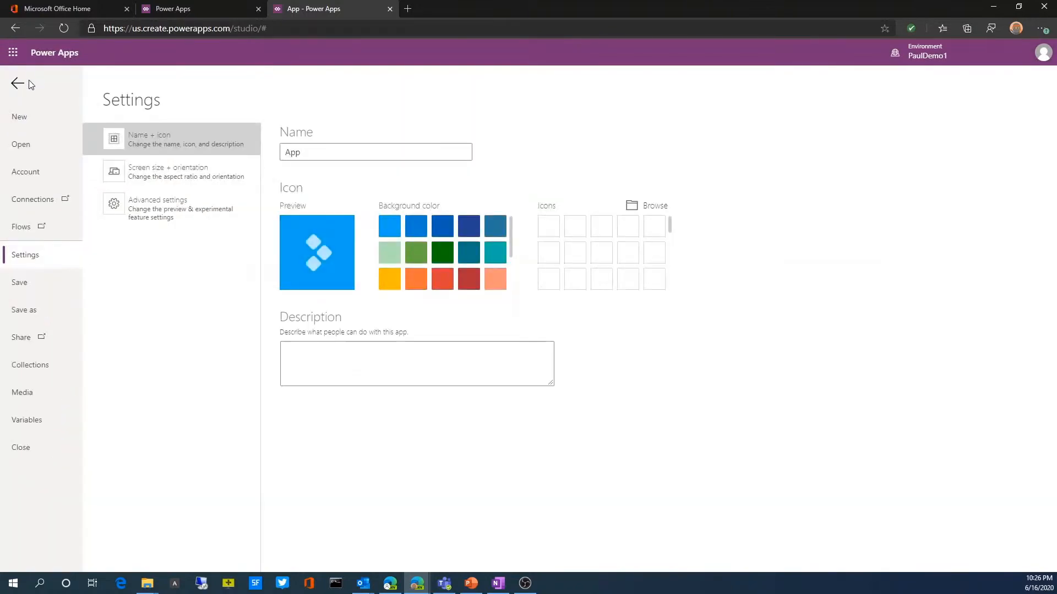
pyautogui.click(36, 314)
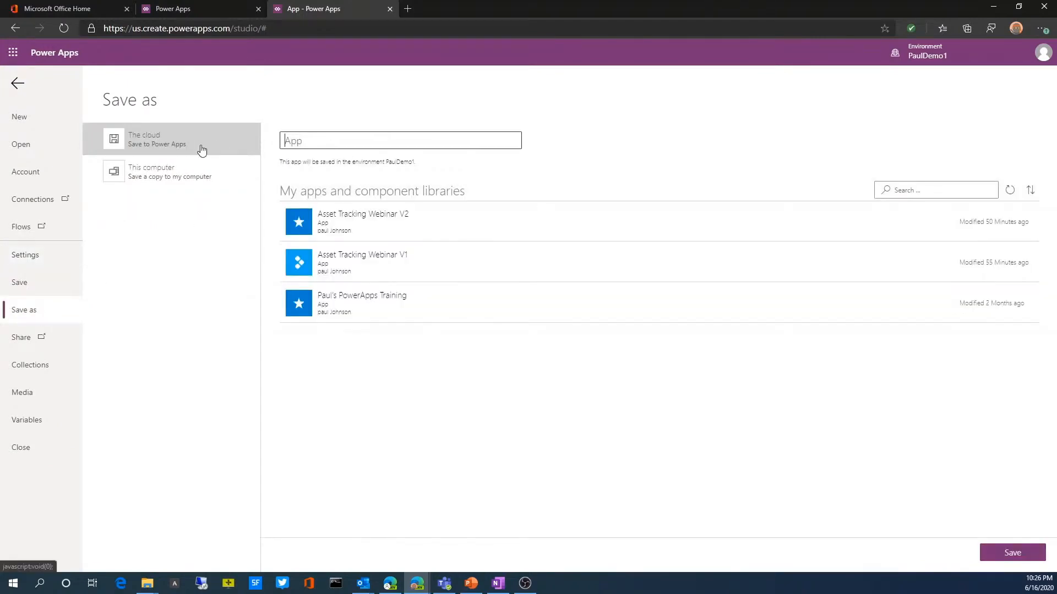
pyautogui.doubleClick(319, 142)
pyautogui.write('assset tracking 1')
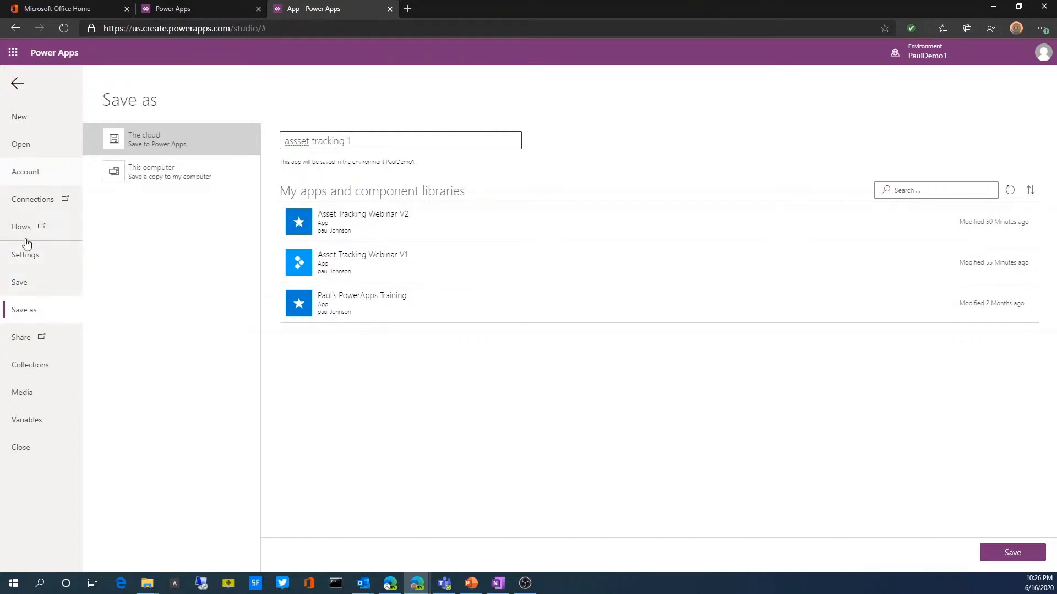
# Step: Name the app "asset tracking 1" in its settings and give it an orange icon background with a downward chevron
pyautogui.click(26, 257)
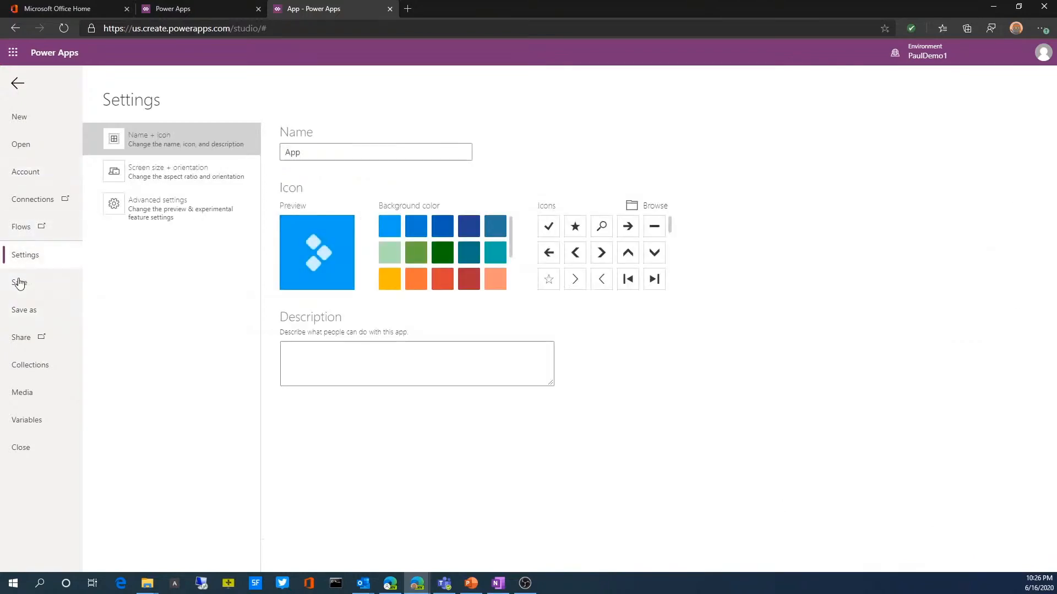
pyautogui.doubleClick(308, 155)
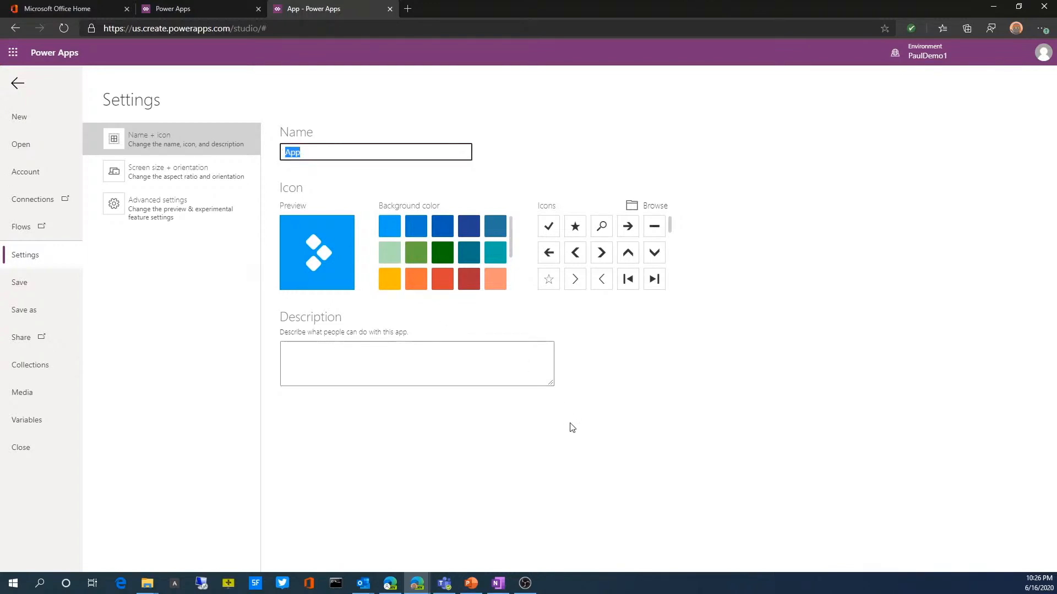
pyautogui.write('asset tracking 1')
pyautogui.click(420, 281)
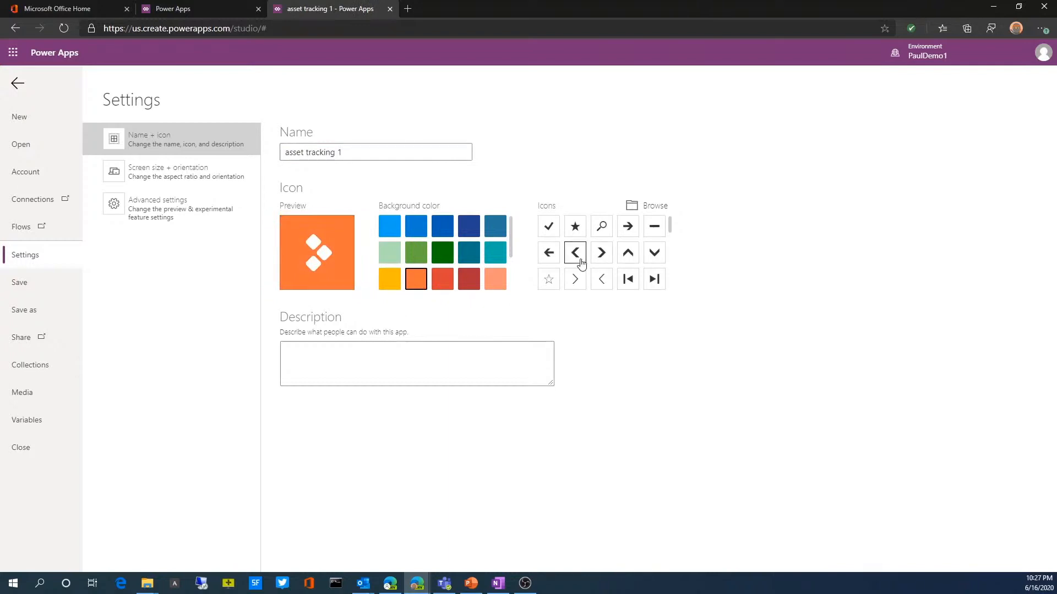
pyautogui.click(654, 253)
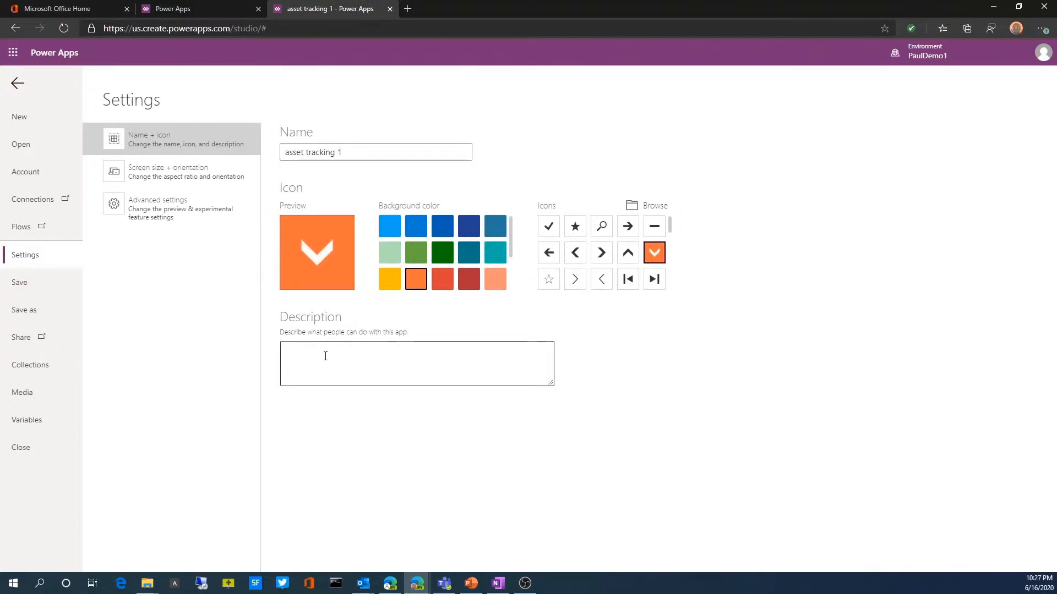
# Step: Review the landscape and portrait orientation choices, keeping Portrait, and look through the advanced settings and preview features
pyautogui.click(172, 176)
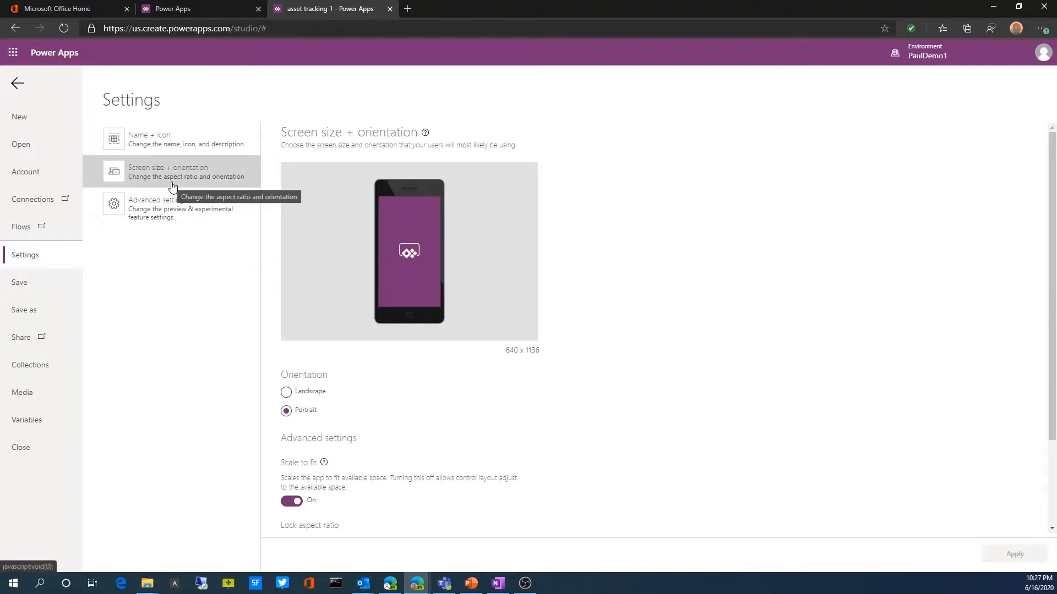
pyautogui.click(287, 391)
pyautogui.click(286, 411)
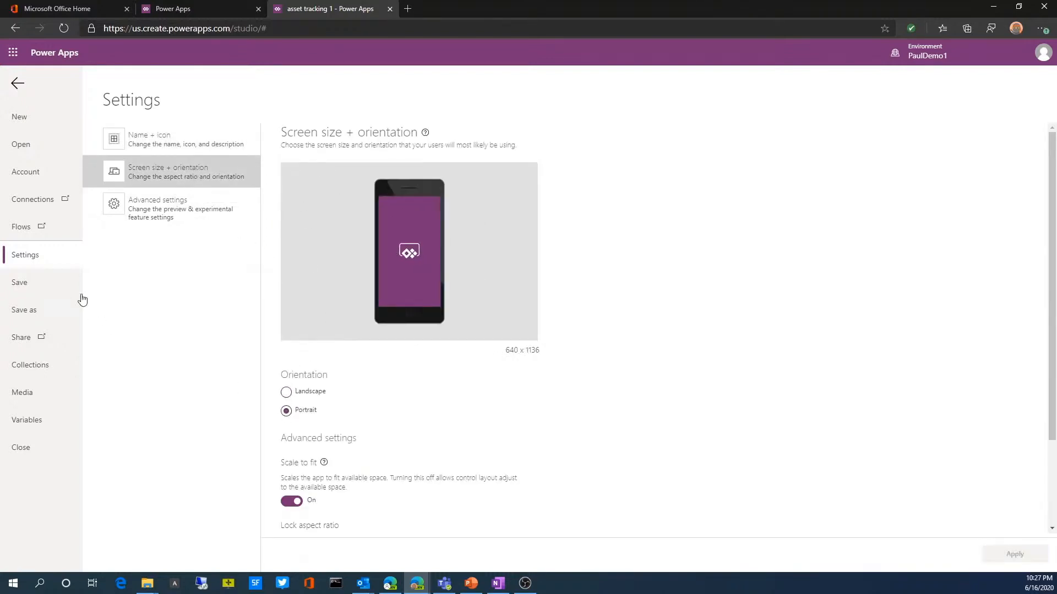
pyautogui.click(148, 205)
pyautogui.scroll(-15, 318, 355)
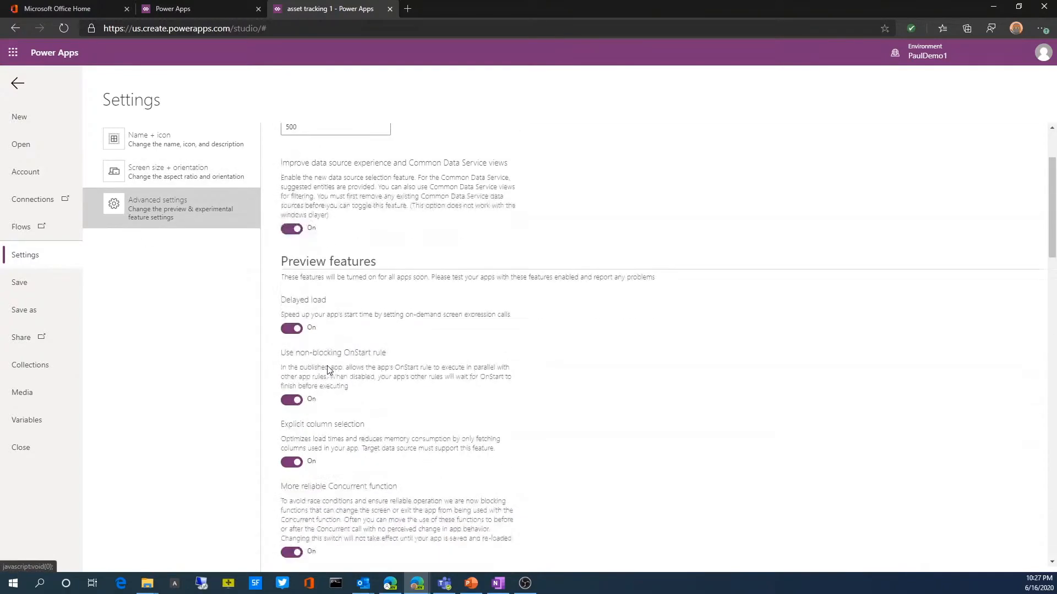
# Step: Look through the experimental features listed in the app's advanced settings
pyautogui.scroll(-1, 321, 487)
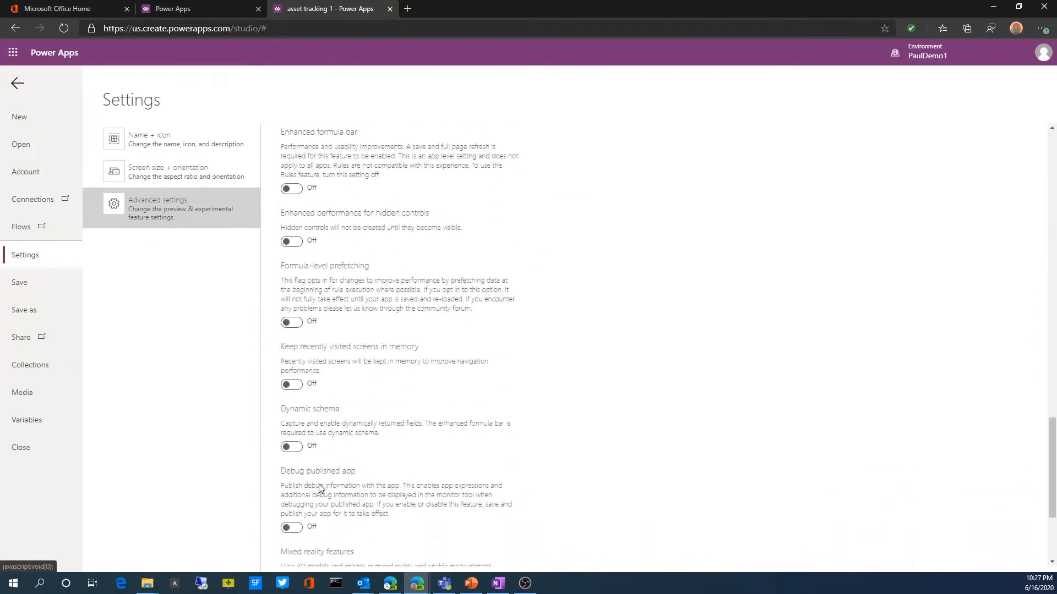
pyautogui.scroll(10, 321, 488)
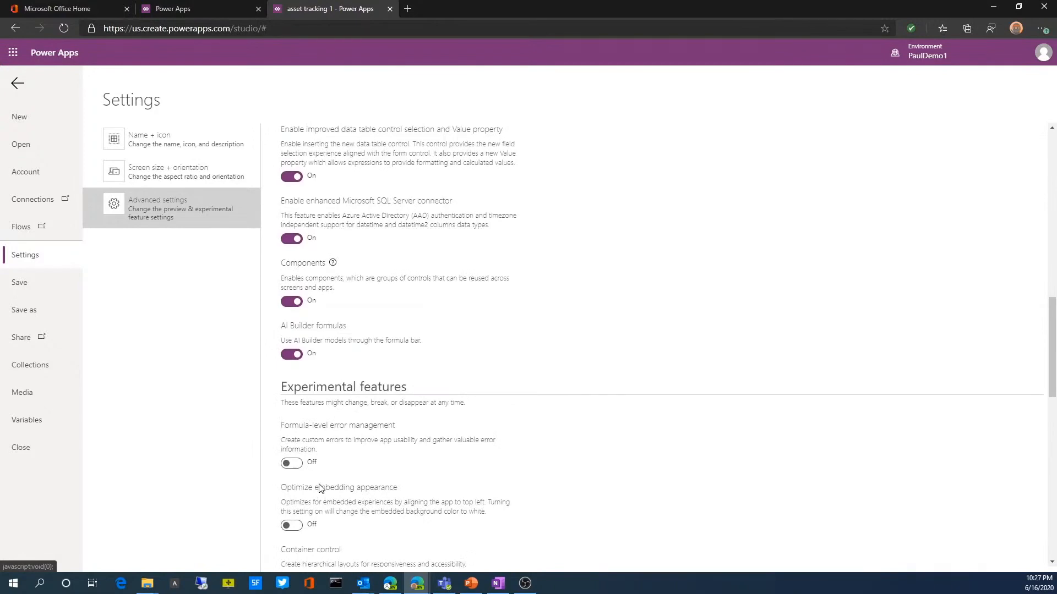
pyautogui.scroll(-5, 321, 488)
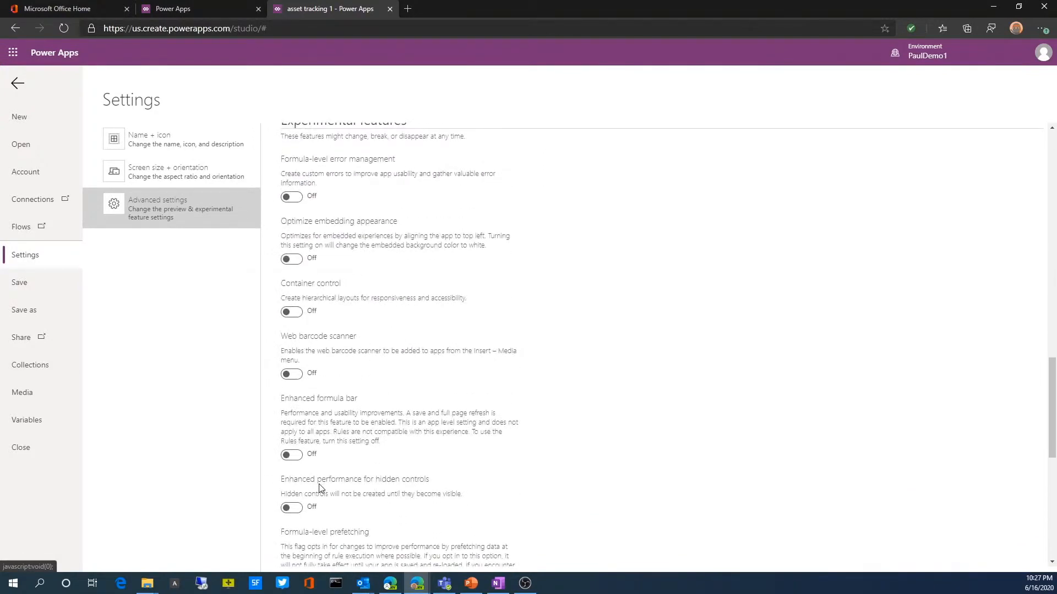
pyautogui.scroll(-8, 321, 487)
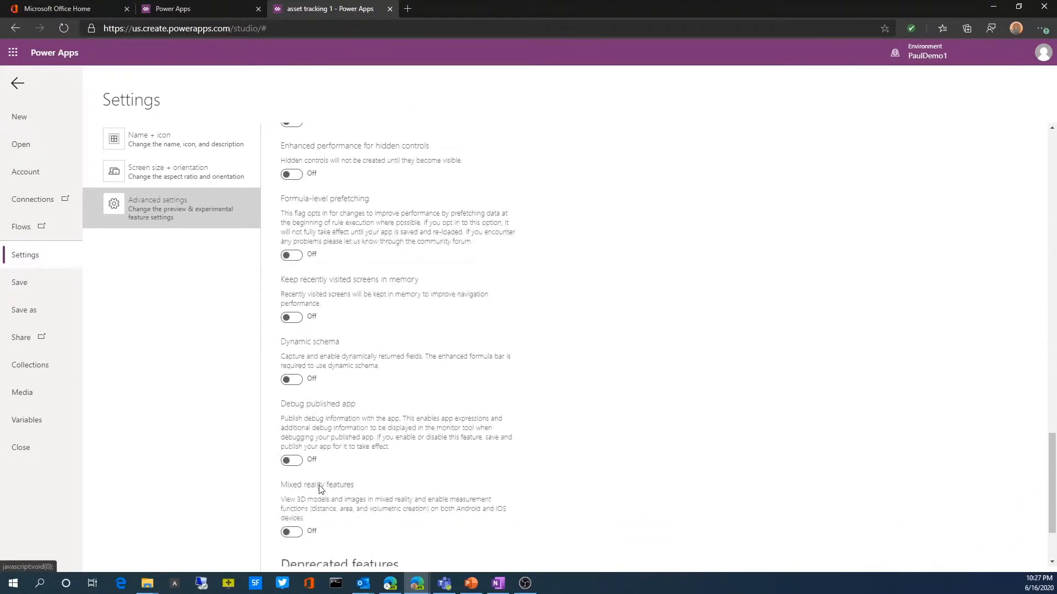
pyautogui.scroll(4, 323, 464)
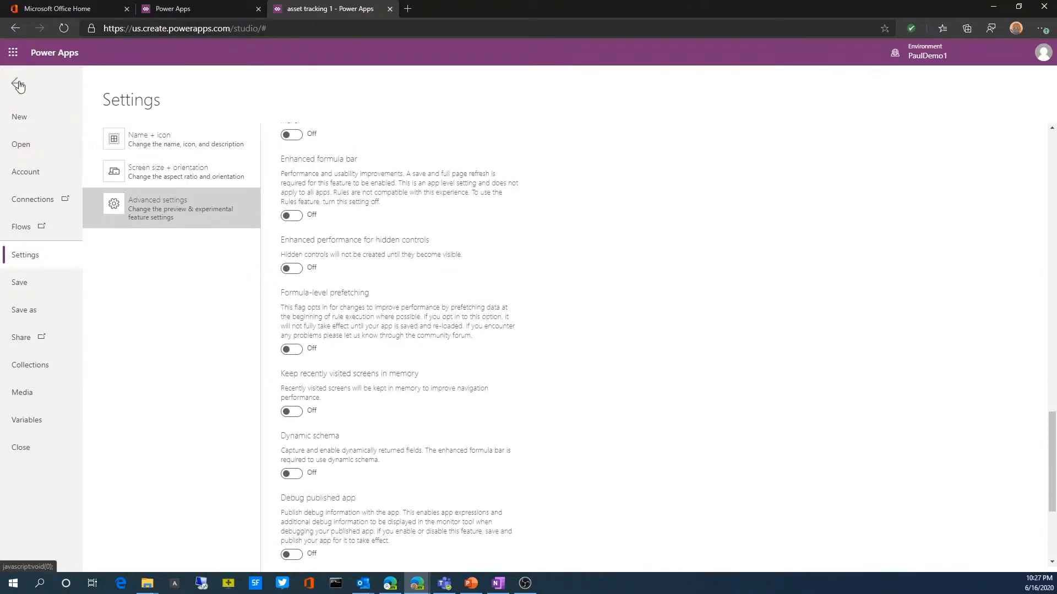
# Step: Save the app to the cloud under the name "asset tracking 1"
pyautogui.click(163, 147)
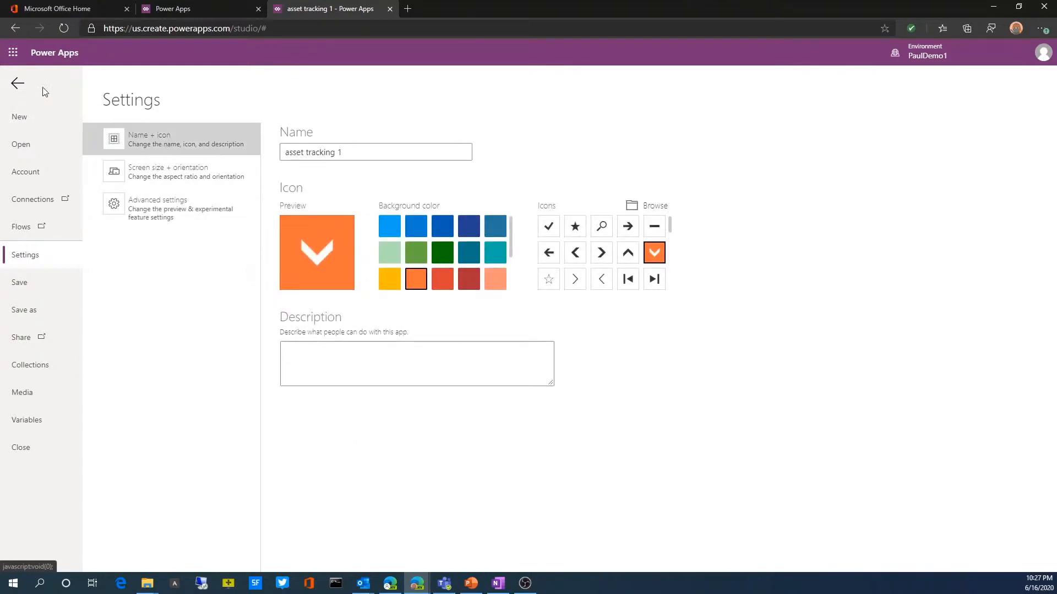
pyautogui.click(23, 281)
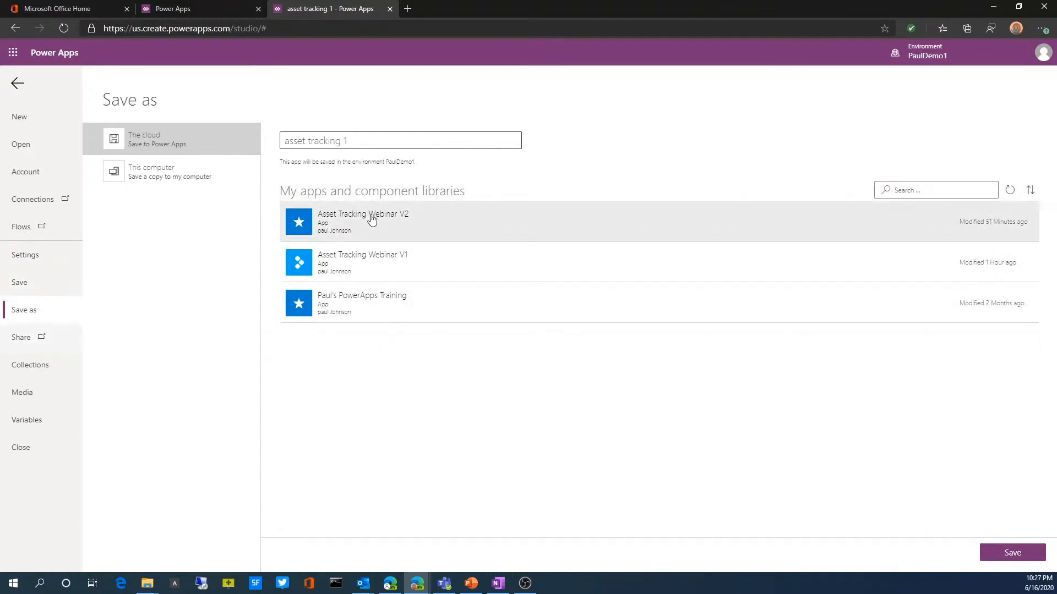
pyautogui.click(1022, 553)
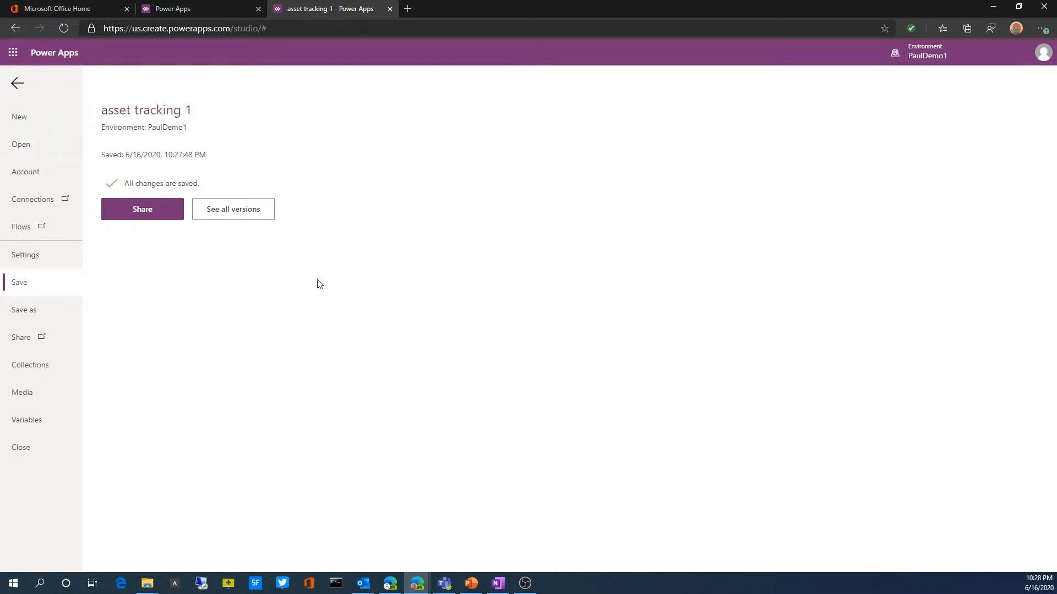
# Step: Review the saved app's sharing options without sharing it, then its versions, connections and analytics
pyautogui.click(140, 217)
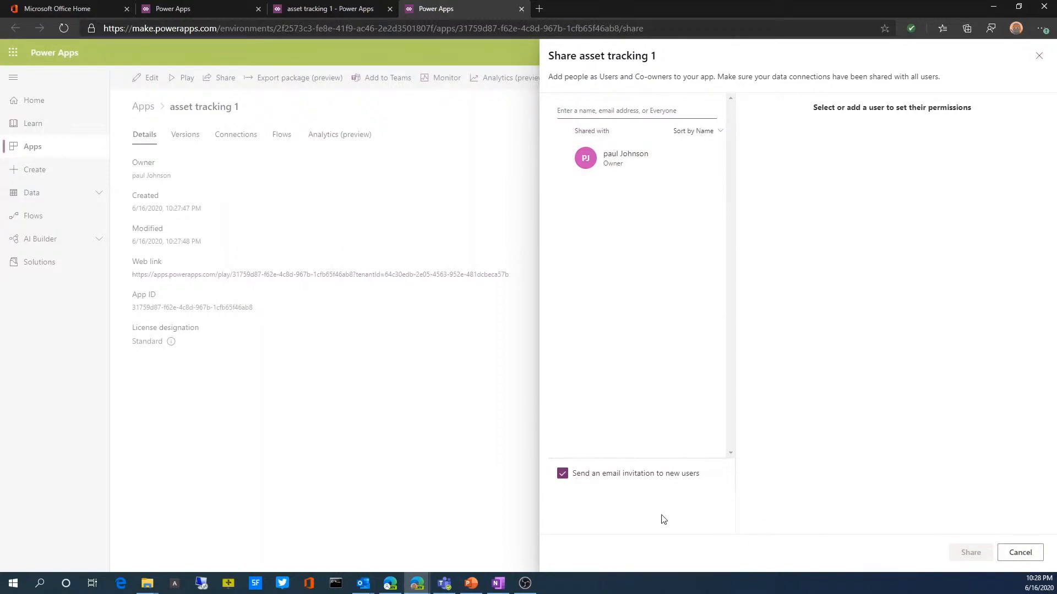
pyautogui.click(1038, 554)
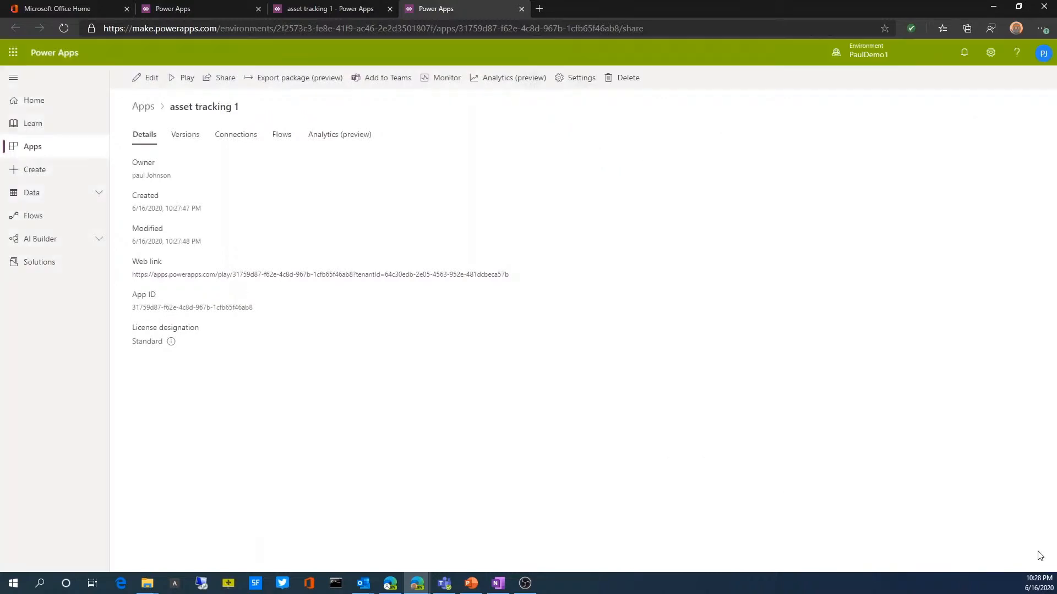
pyautogui.click(187, 136)
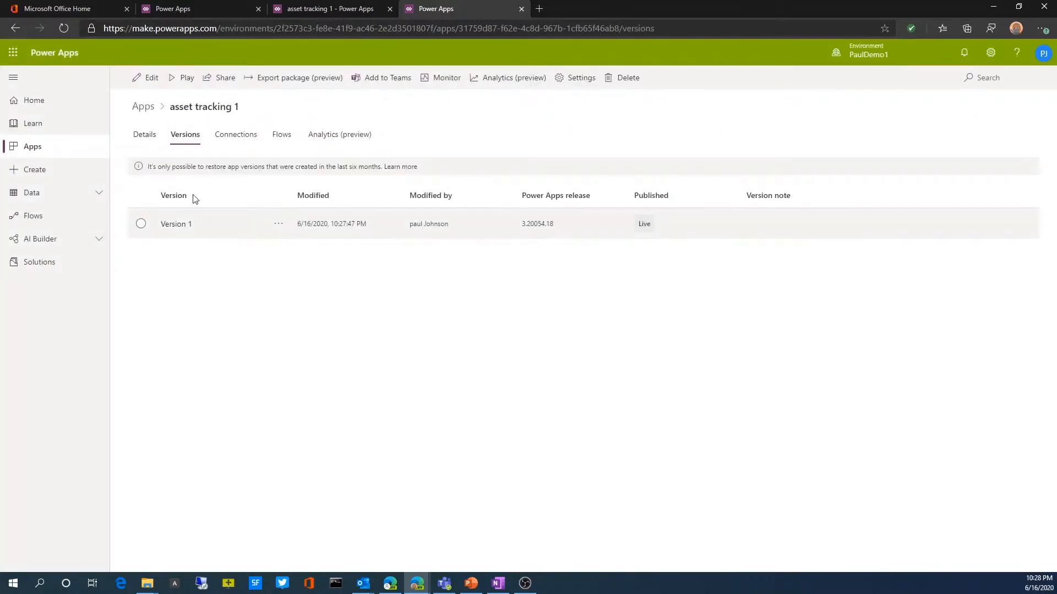
pyautogui.click(218, 146)
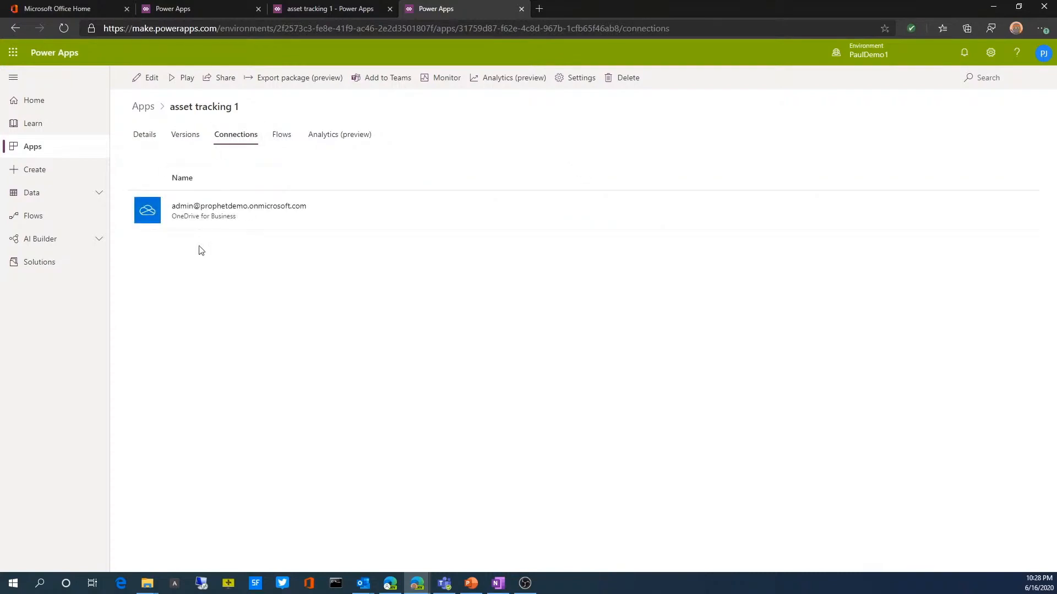
pyautogui.click(316, 136)
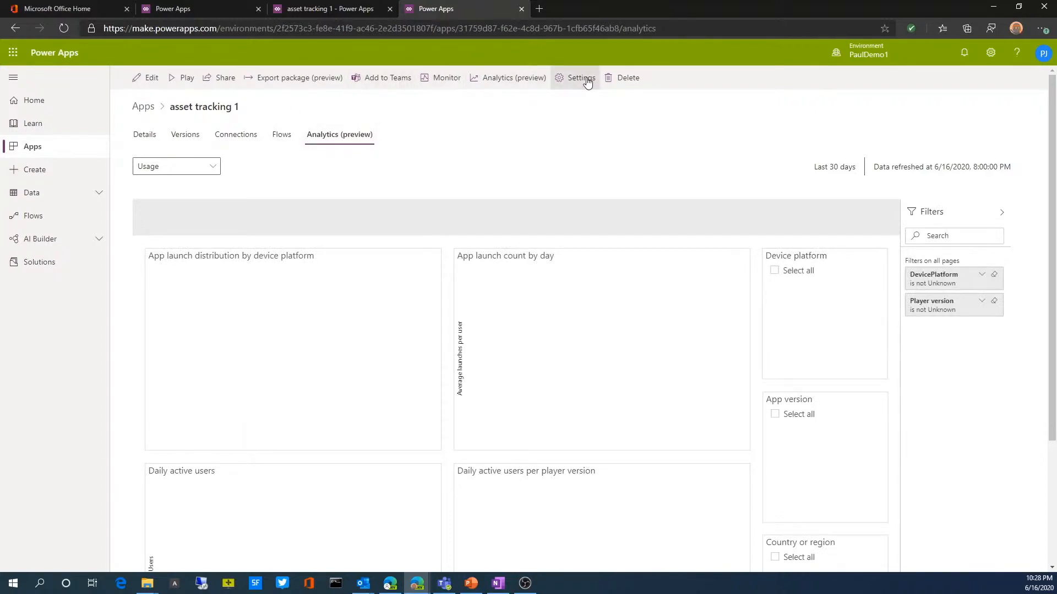
# Step: Launch the asset tracking 1 app from the list of your apps on the home page
pyautogui.click(35, 100)
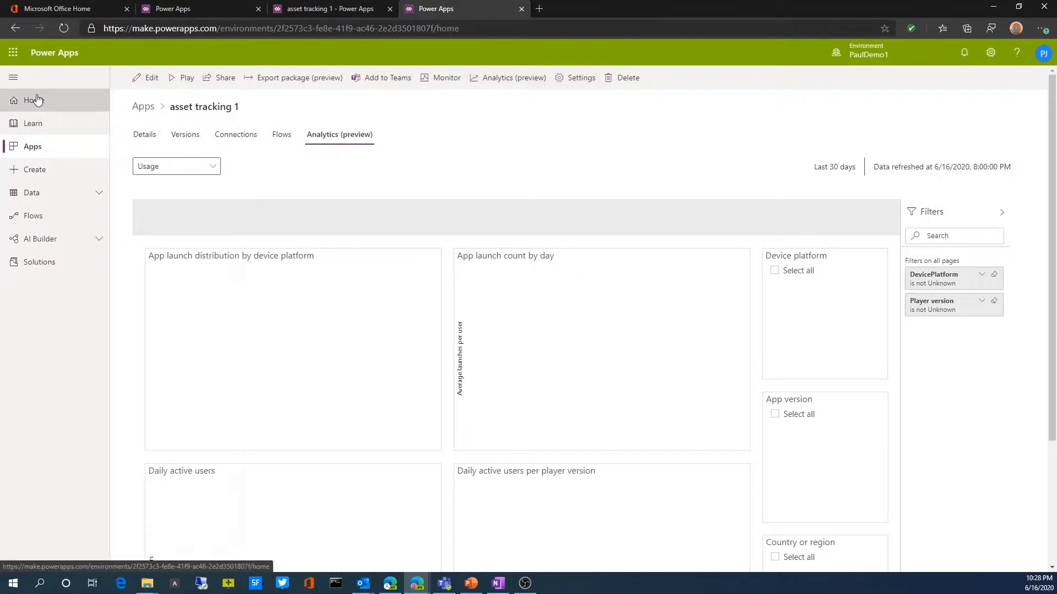
pyautogui.scroll(-3, 372, 444)
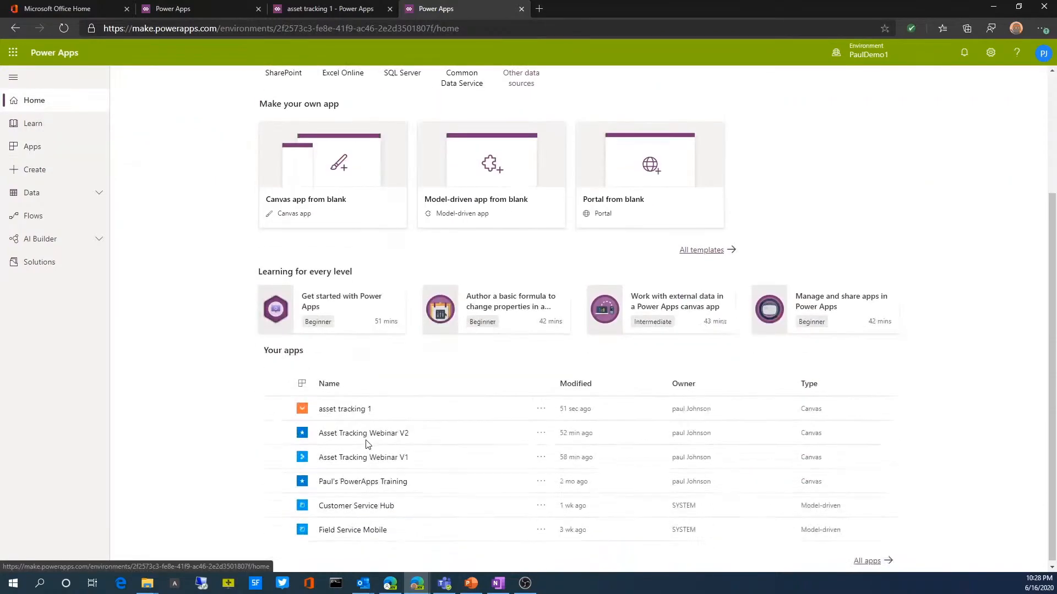
pyautogui.click(348, 408)
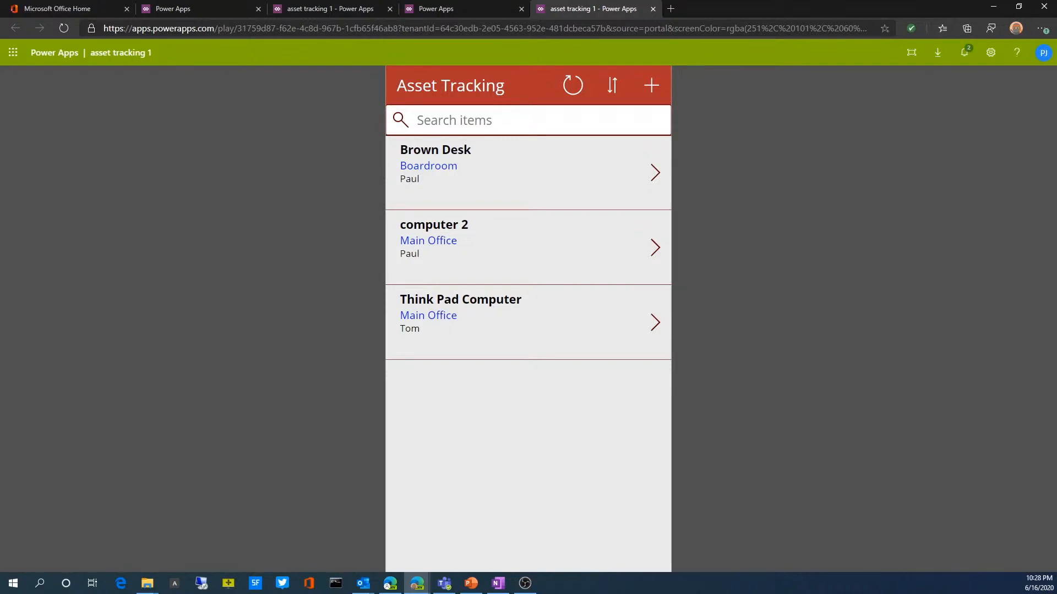
# Step: Start a new asset record with the description "desk 2" and the location Downtown Office
pyautogui.click(648, 92)
pyautogui.click(452, 147)
pyautogui.click(437, 211)
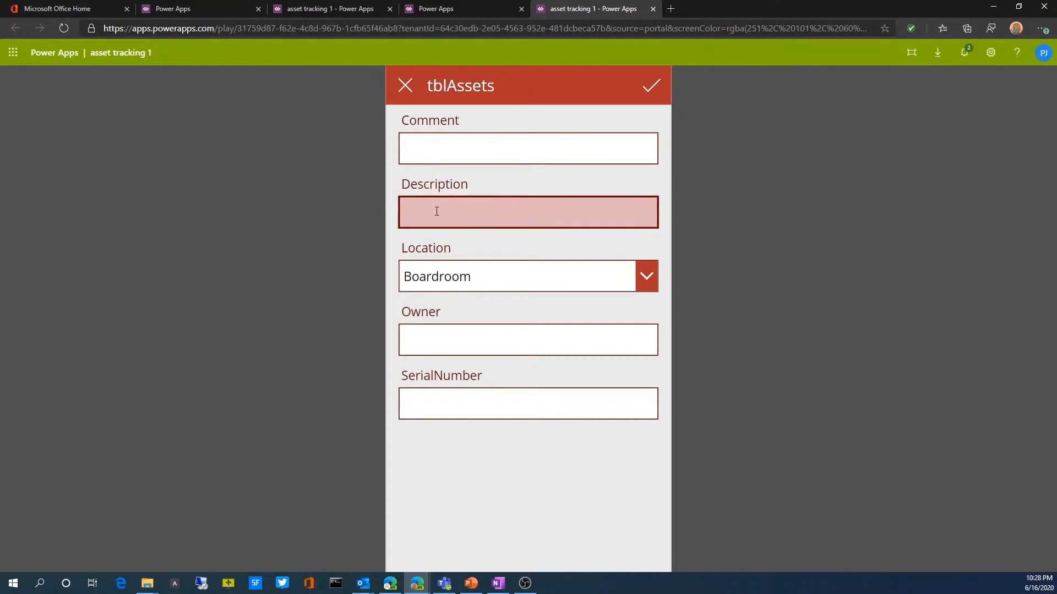
pyautogui.write('desk 2')
pyautogui.click(639, 274)
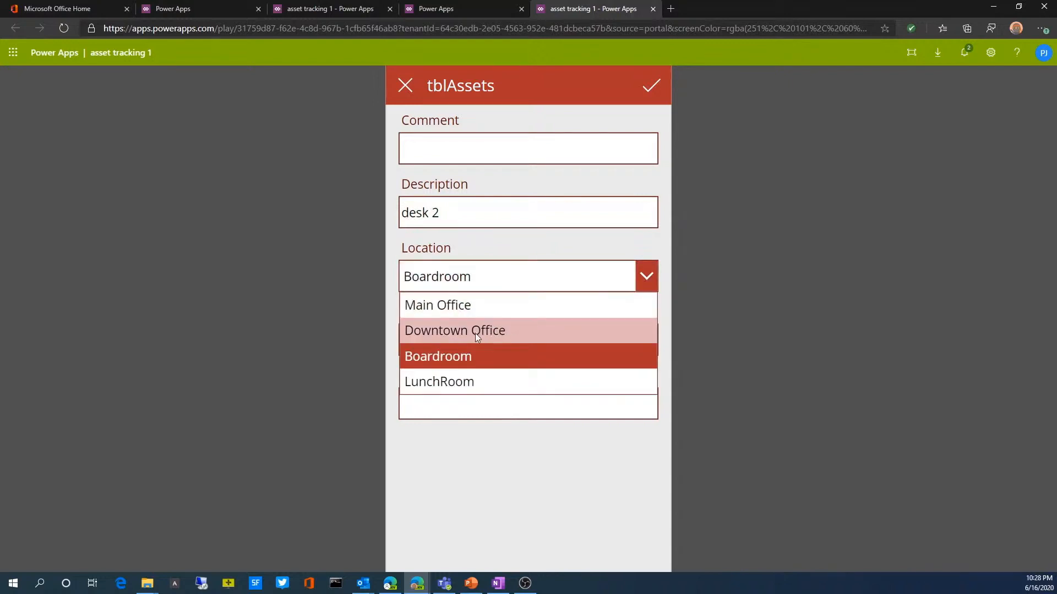
pyautogui.click(474, 330)
# Step: Complete the new asset with the owner's name, serial number "dedreur" and comment "test", save it, and check its details from the asset list
pyautogui.click(424, 338)
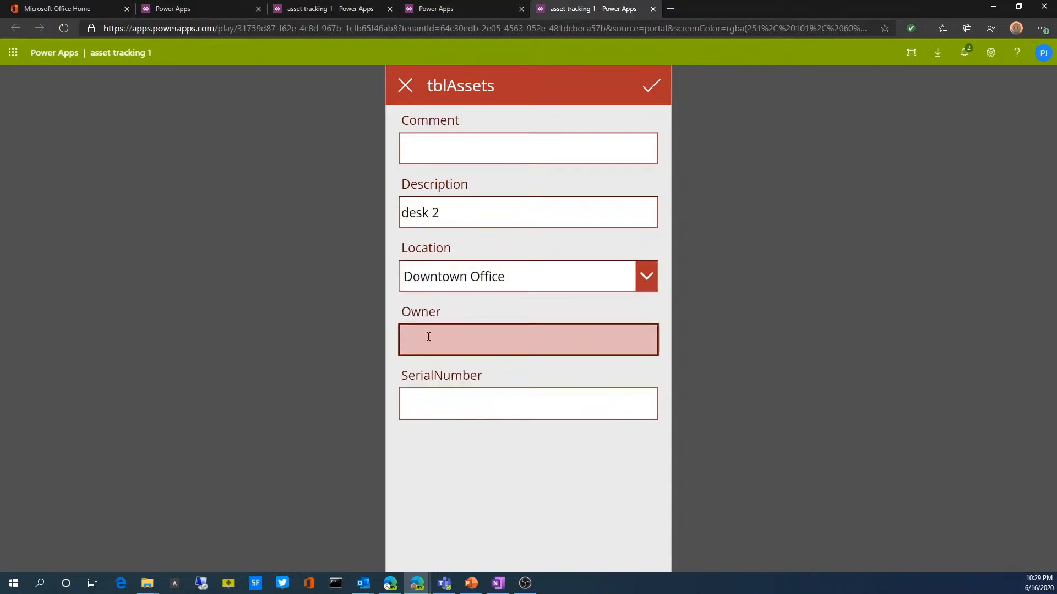
pyautogui.write('Tom')
pyautogui.press('Tab')
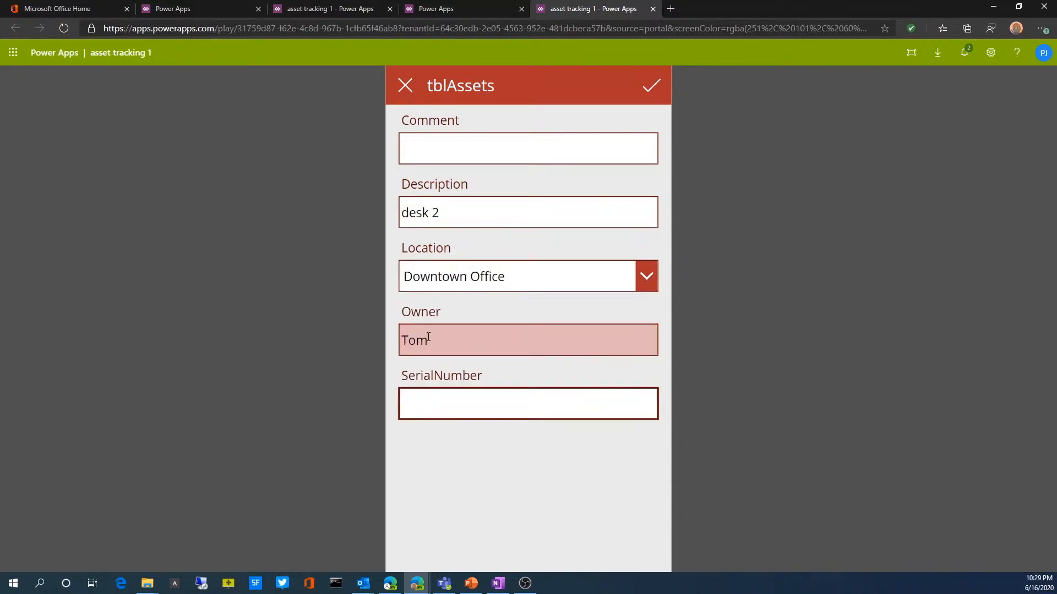
pyautogui.write('dedreur')
pyautogui.click(487, 154)
pyautogui.write('test')
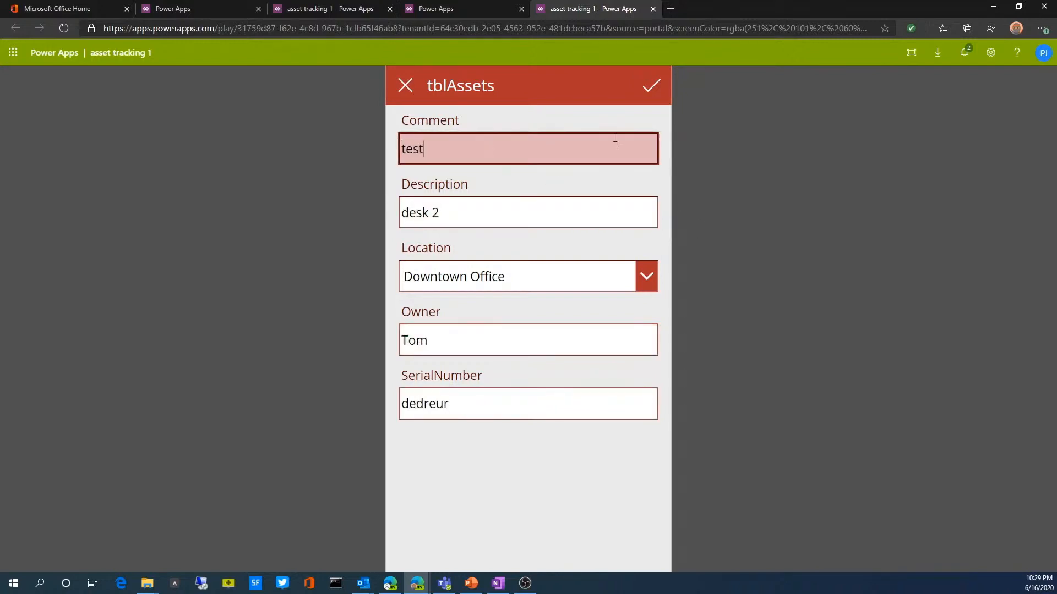
pyautogui.click(648, 93)
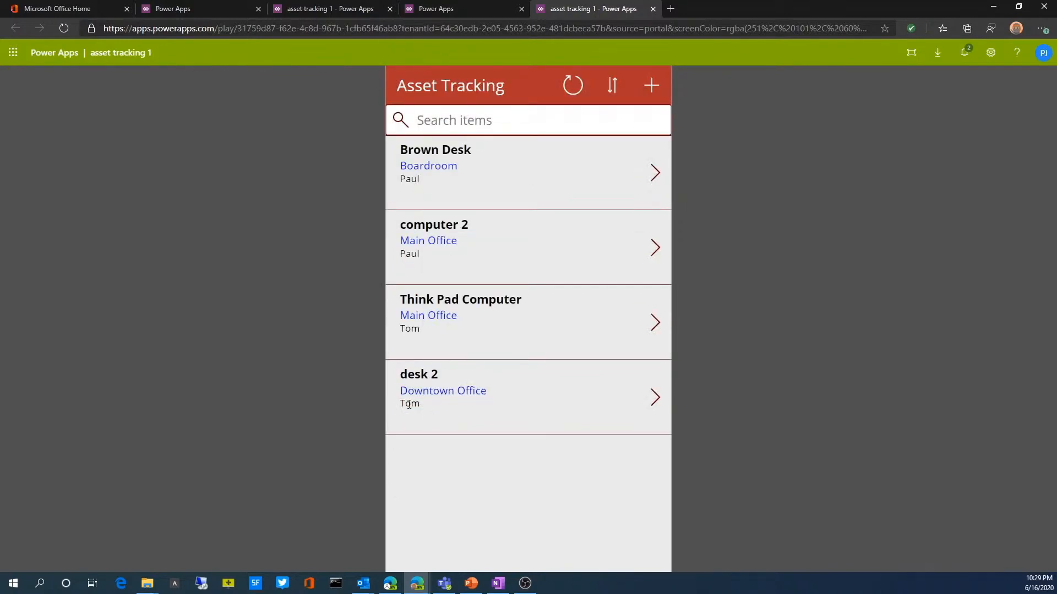
pyautogui.click(654, 399)
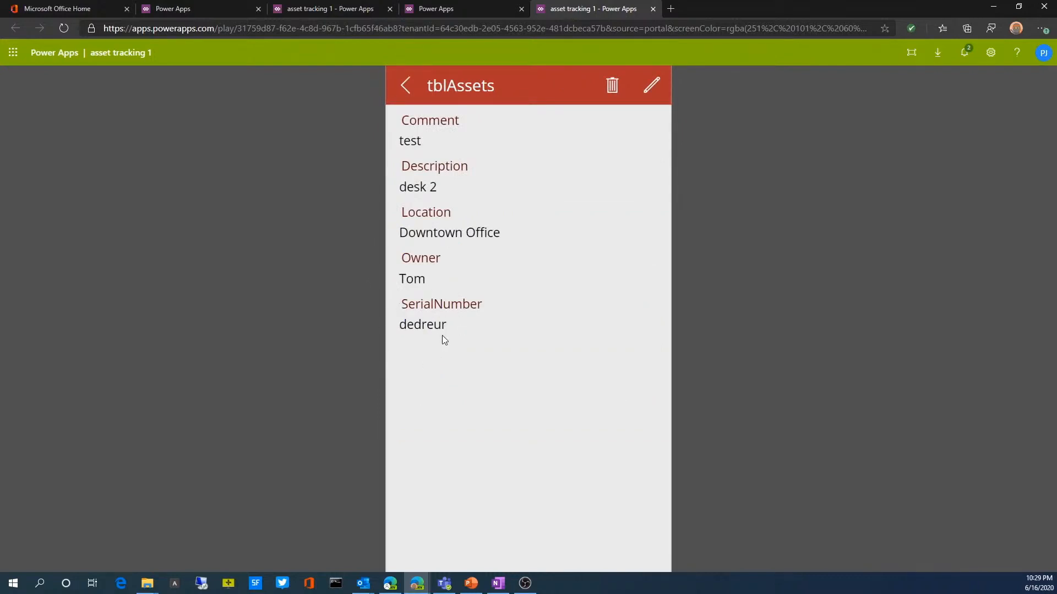
pyautogui.click(405, 85)
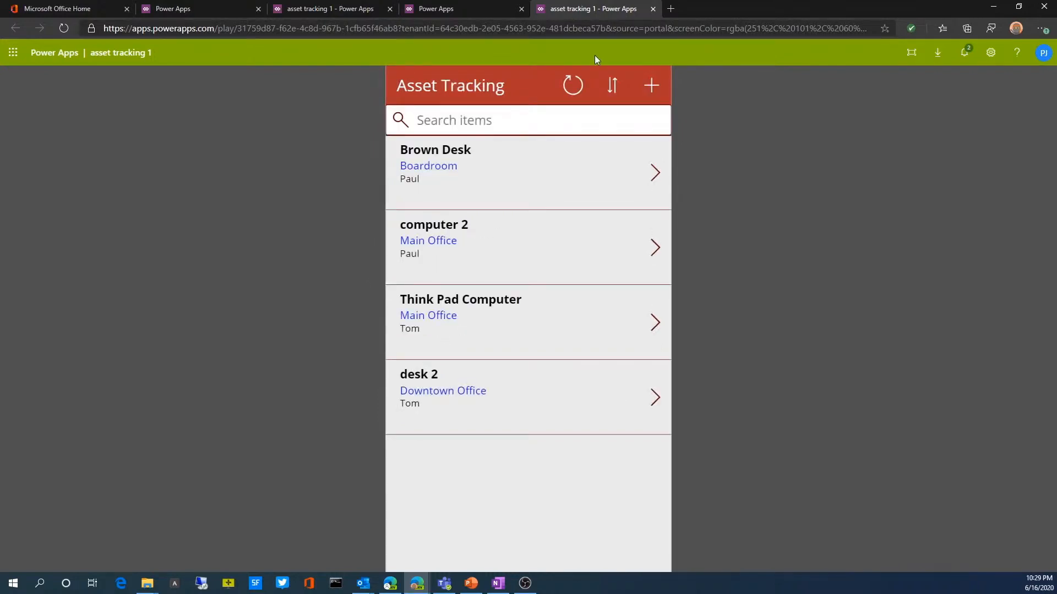
pyautogui.click(450, 10)
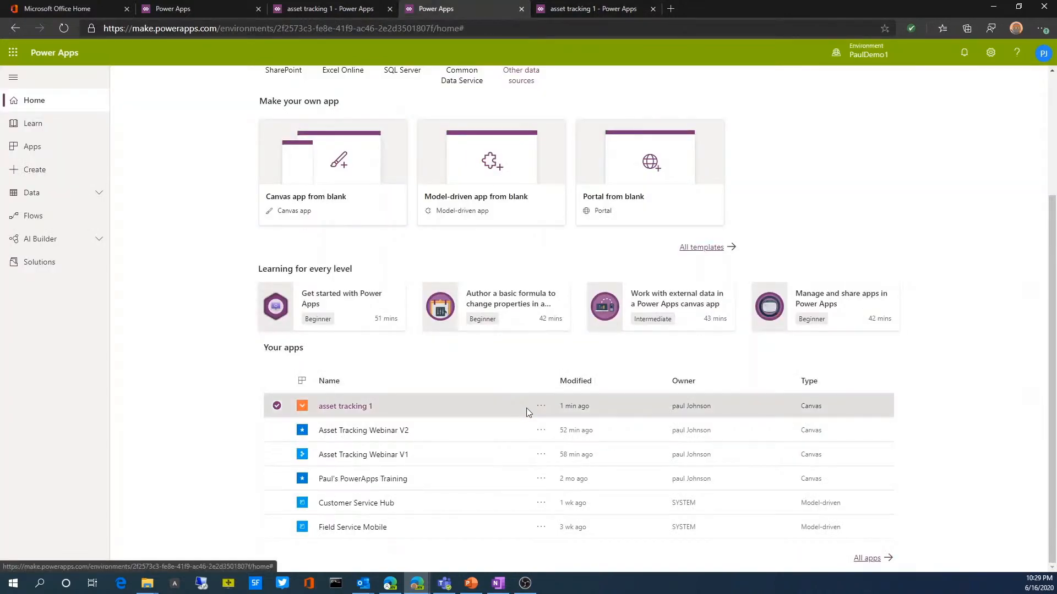
pyautogui.click(541, 406)
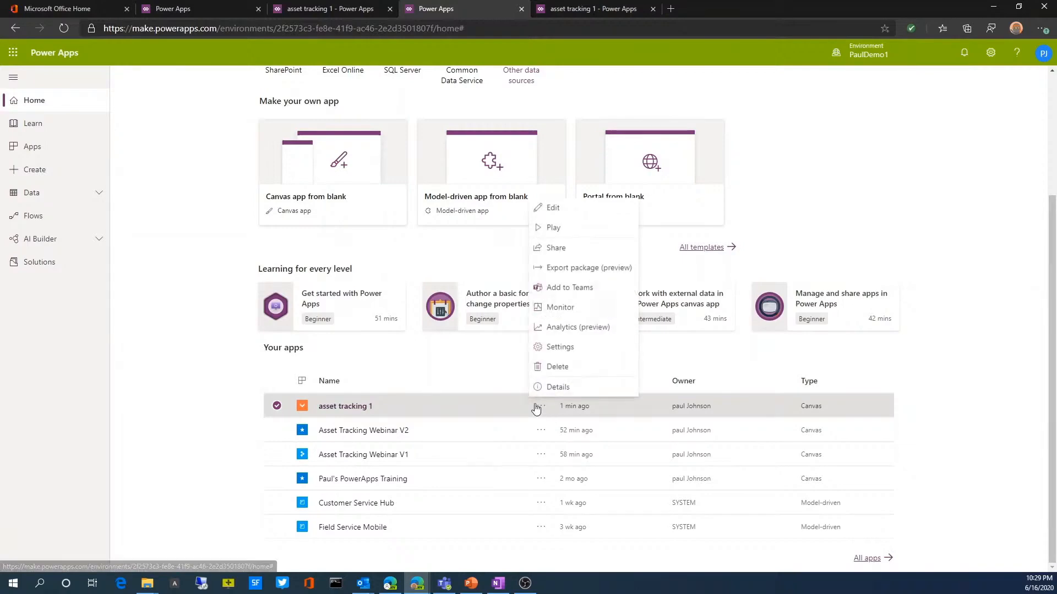
pyautogui.click(553, 207)
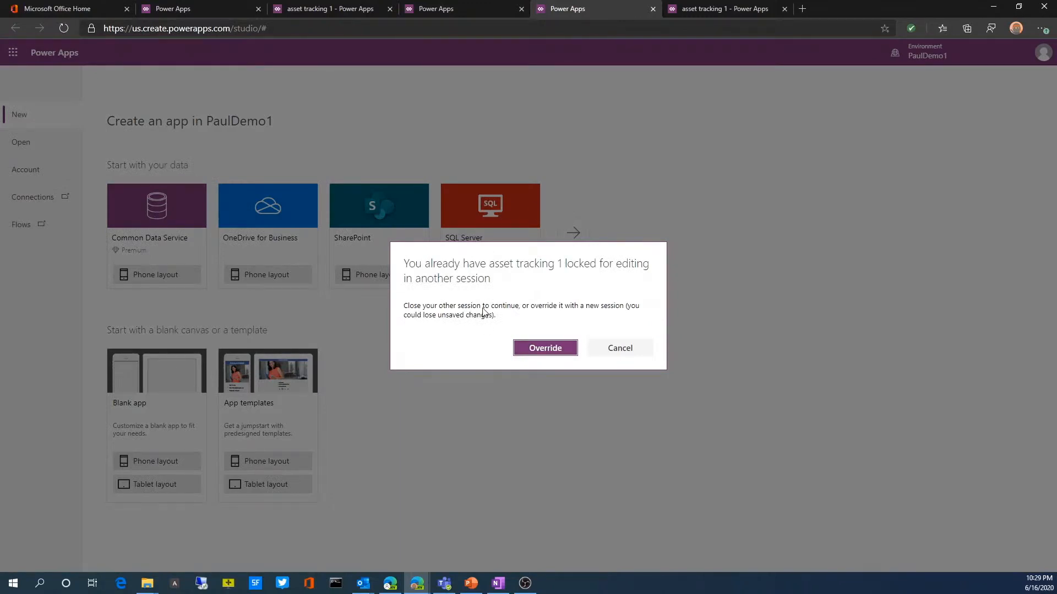
pyautogui.click(601, 354)
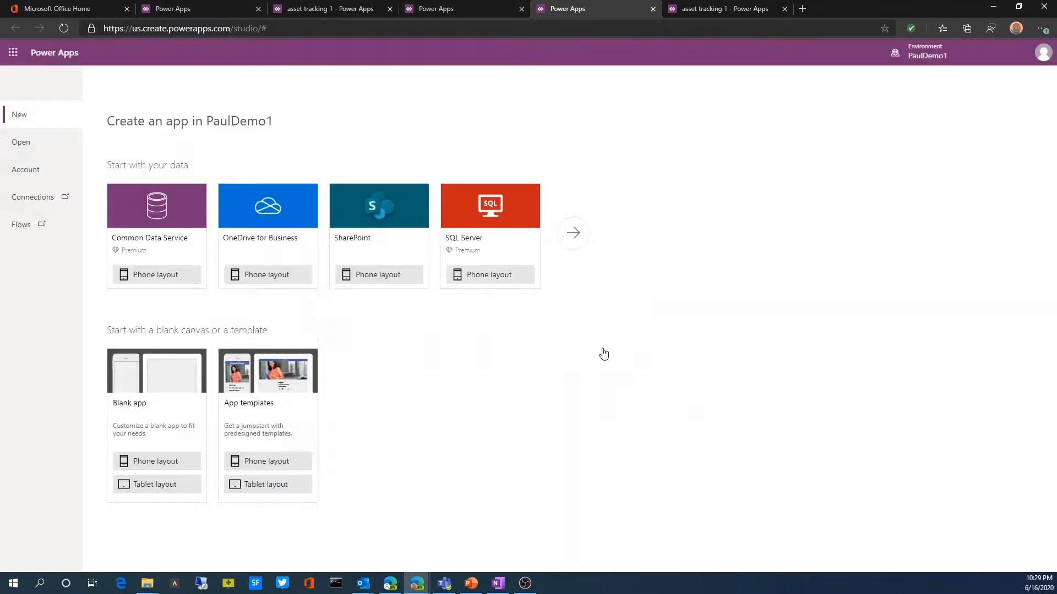
# Step: Return to the canvas in the existing editing session and examine the OnSelect formulas of the Brown Desk arrow and the new-item icon
pyautogui.click(299, 9)
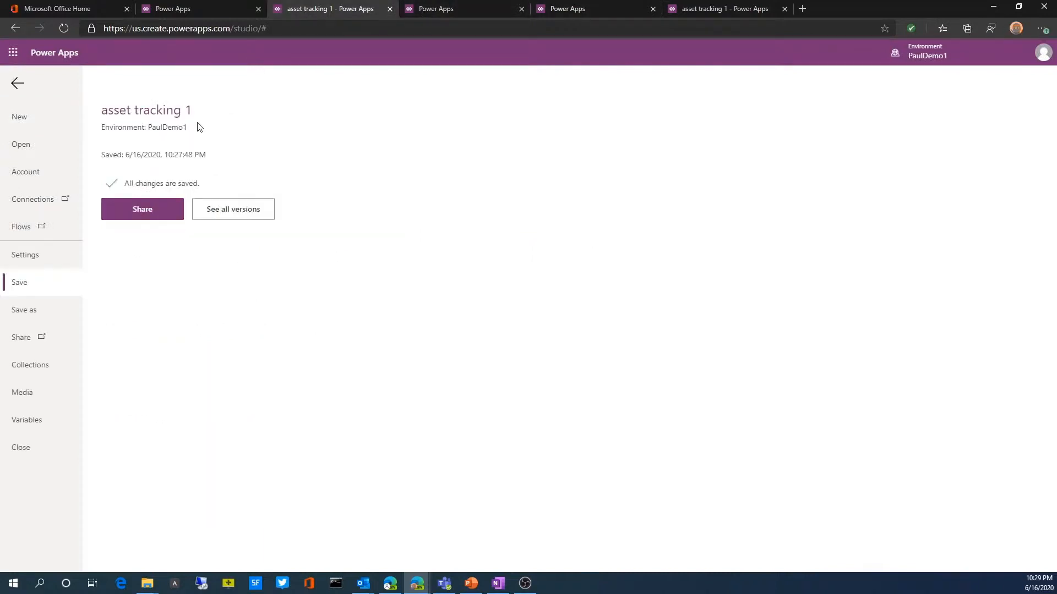
pyautogui.click(18, 83)
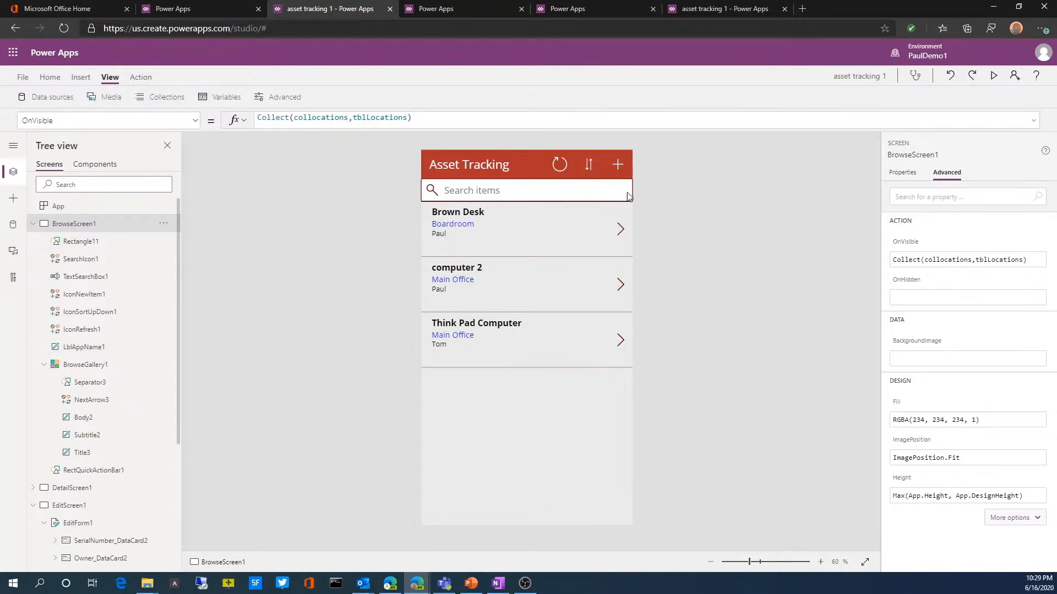
pyautogui.click(620, 229)
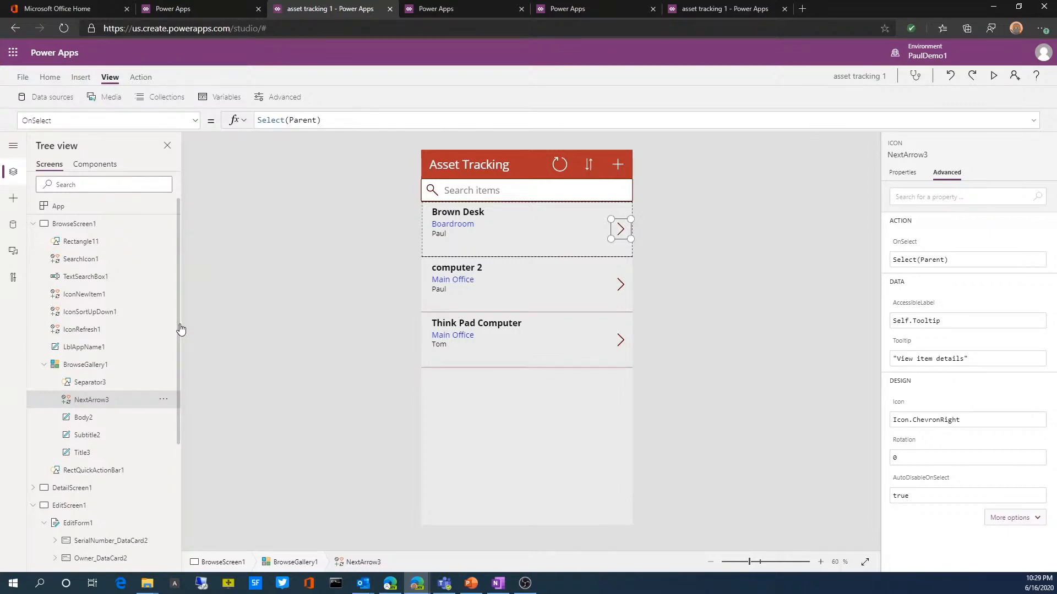
pyautogui.click(618, 167)
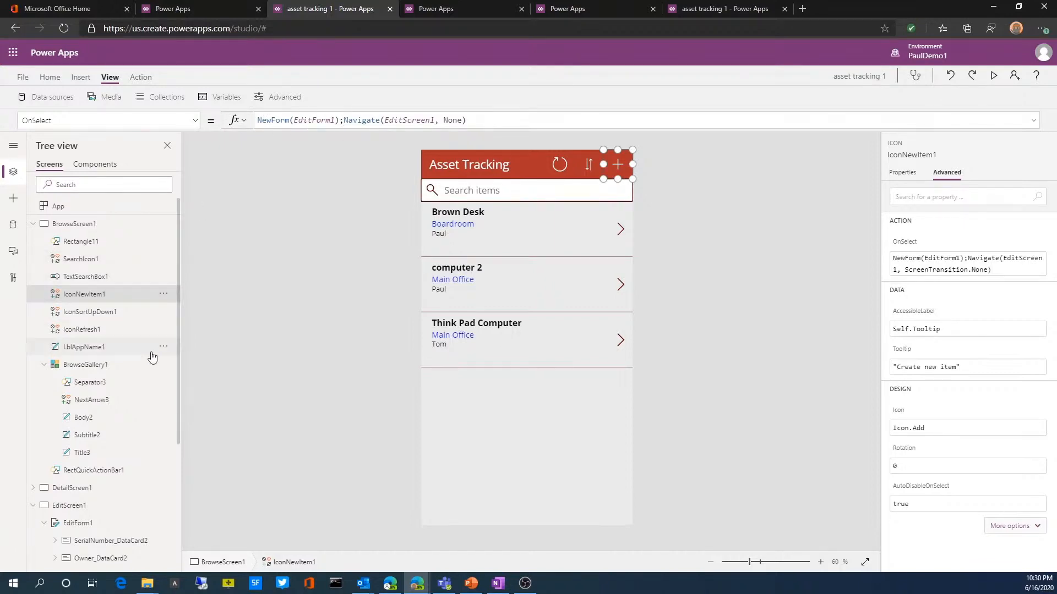
pyautogui.scroll(-1, 99, 444)
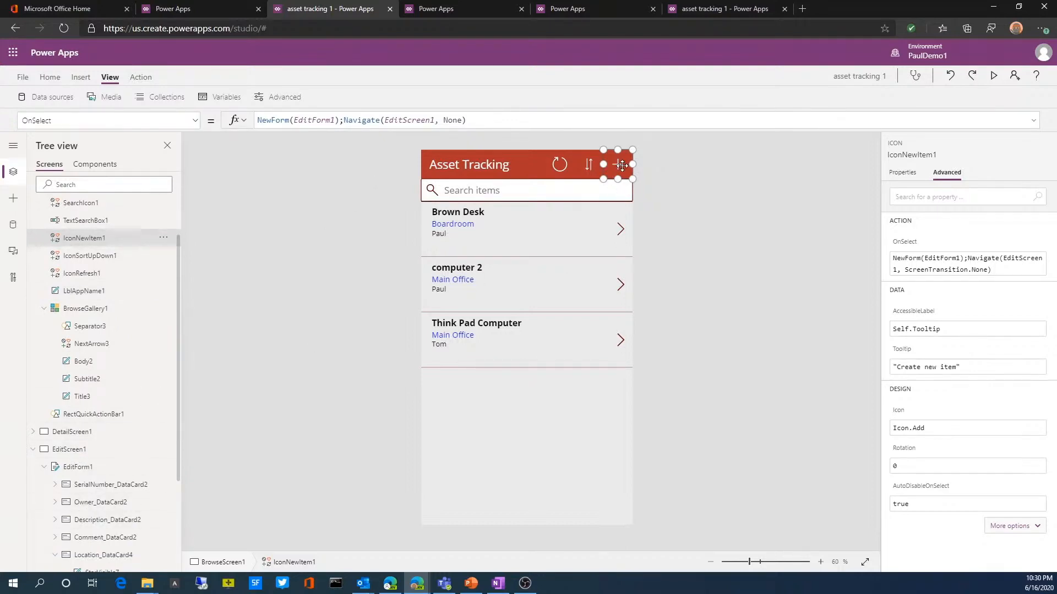
pyautogui.click(621, 231)
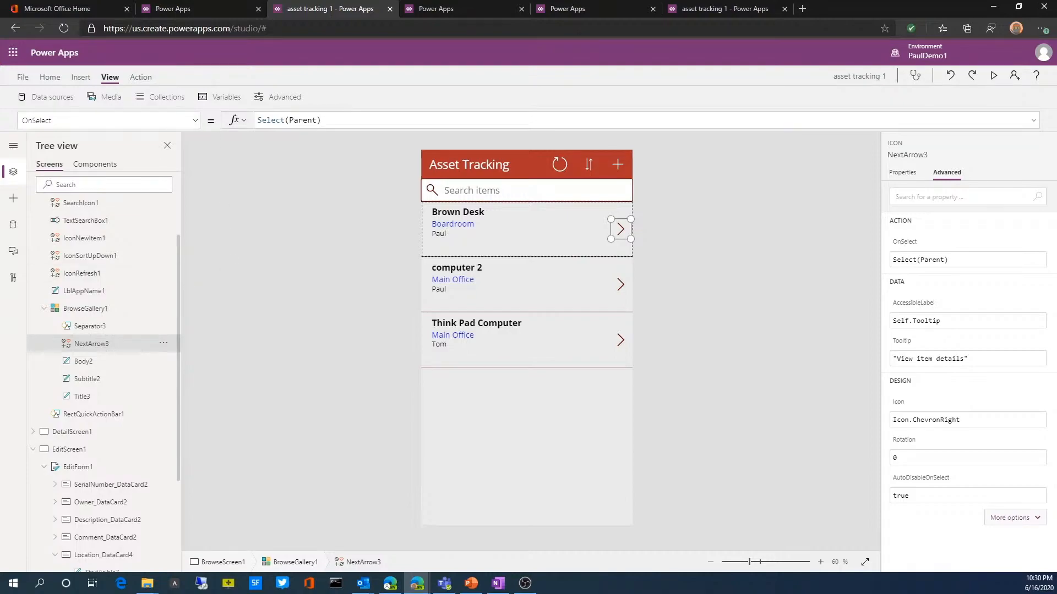
# Step: Switch to the webinar recap slide in the presentation
pyautogui.hotkey('alt', 'Tab')
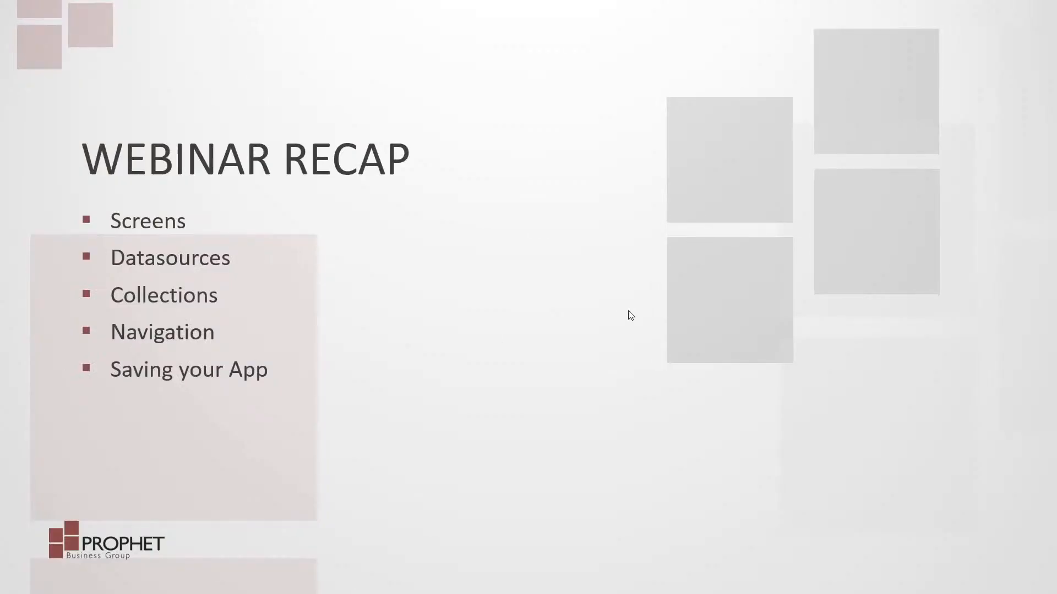